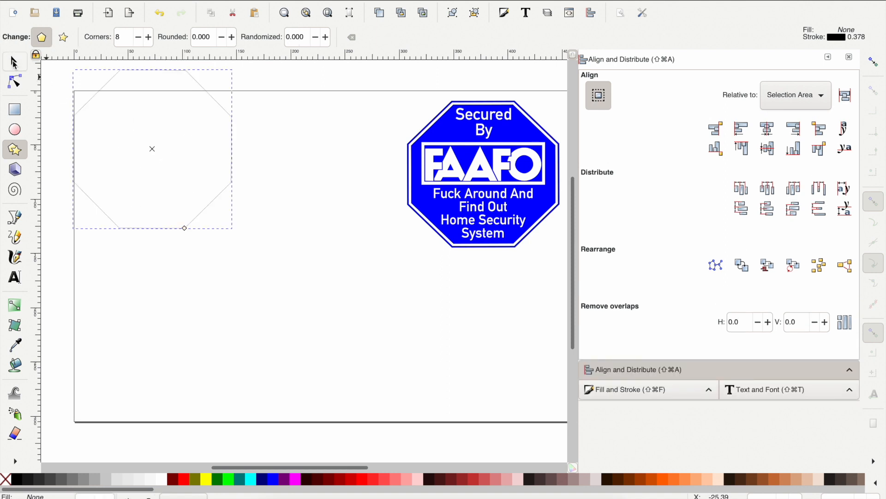
Step: Move the octagon inside the page's upper-left corner and enlarge it proportionally to about 290 mm across
click(14, 62)
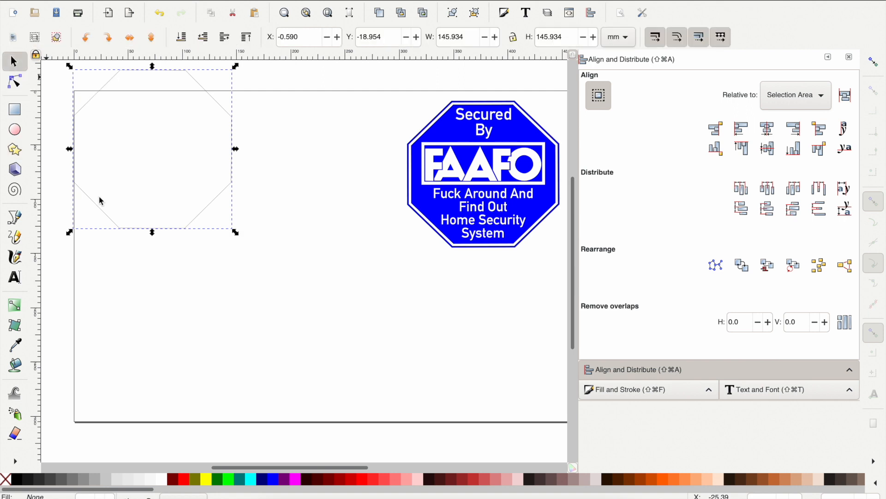
drag(118, 227, 129, 258)
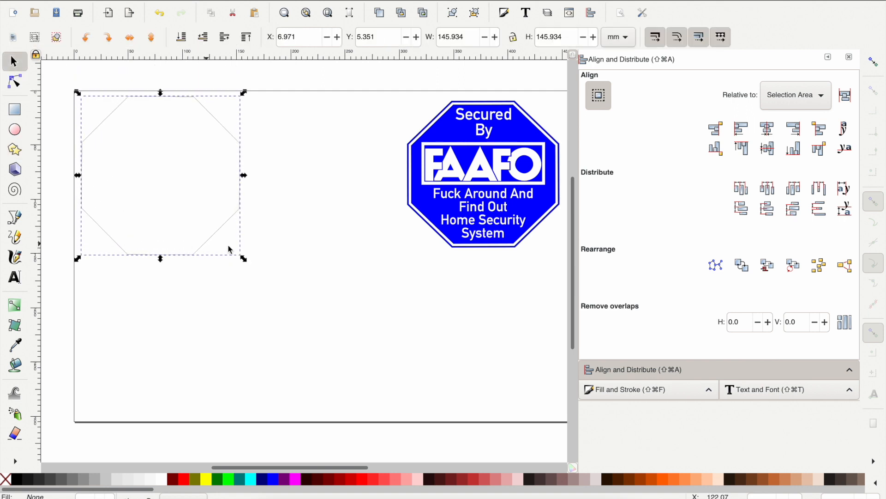
drag(245, 260, 403, 429)
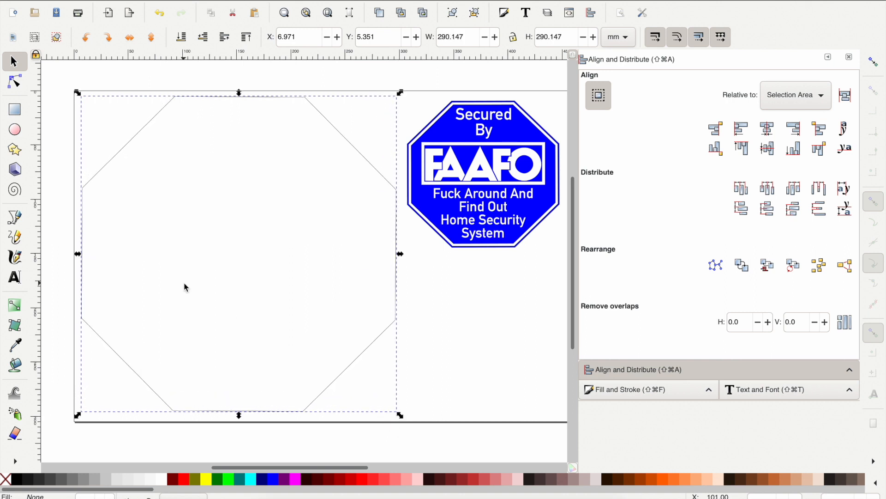
Step: Rotate the octagon slightly so its top and bottom edges are level
click(83, 189)
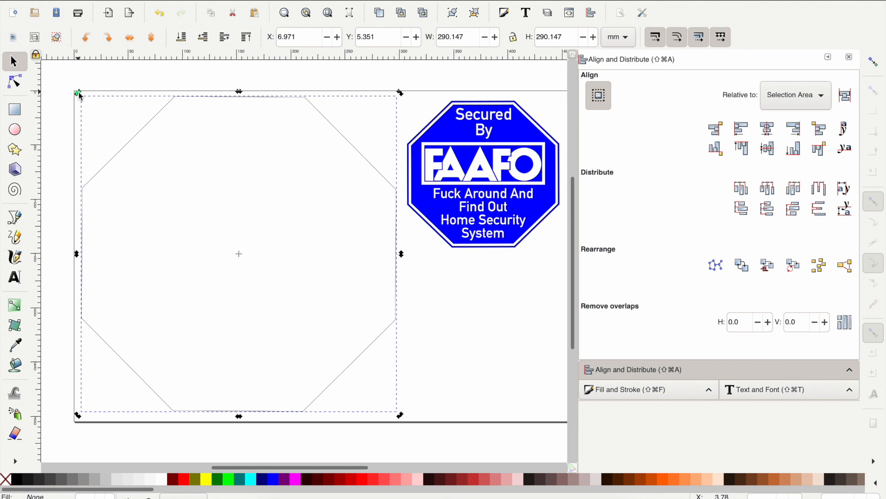
drag(79, 97, 79, 95)
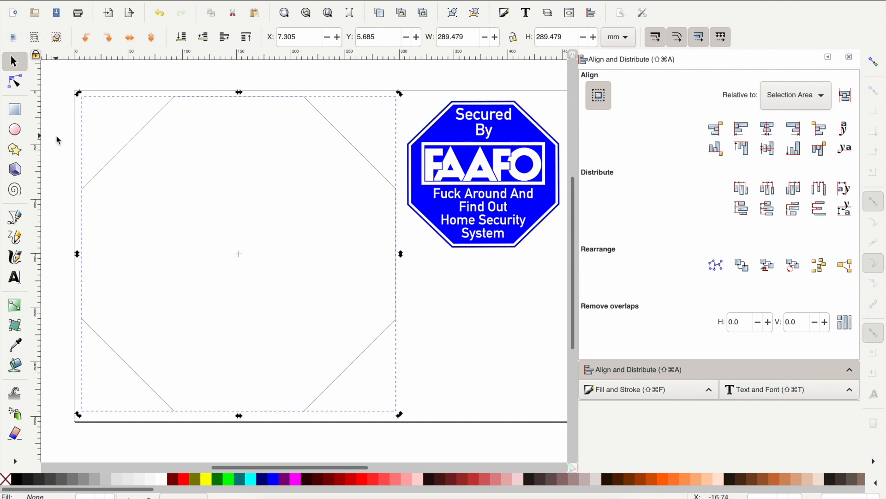
key(Escape)
key(Tab)
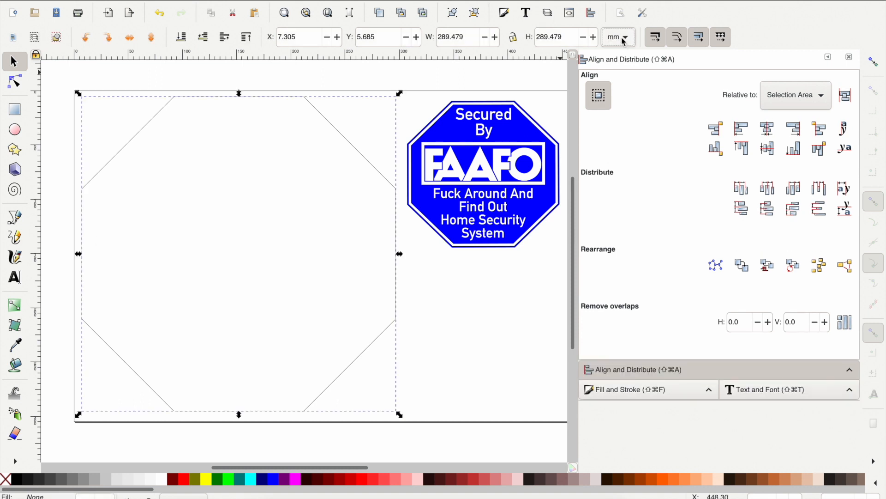
Step: Switch the measurement units to inches and fill the octagon with pure blue
click(623, 38)
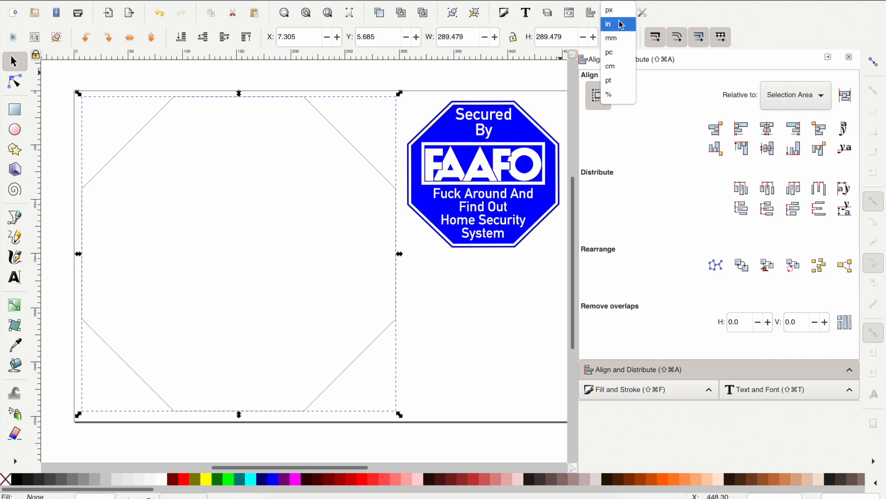
click(622, 24)
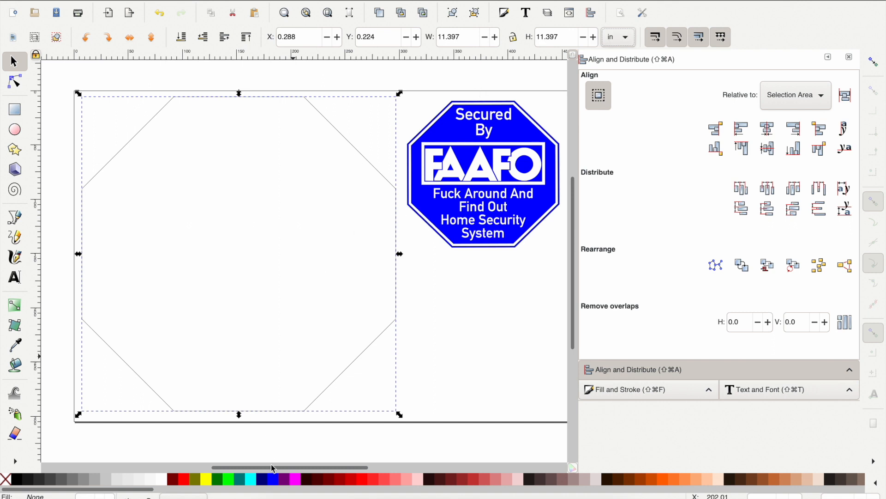
click(274, 480)
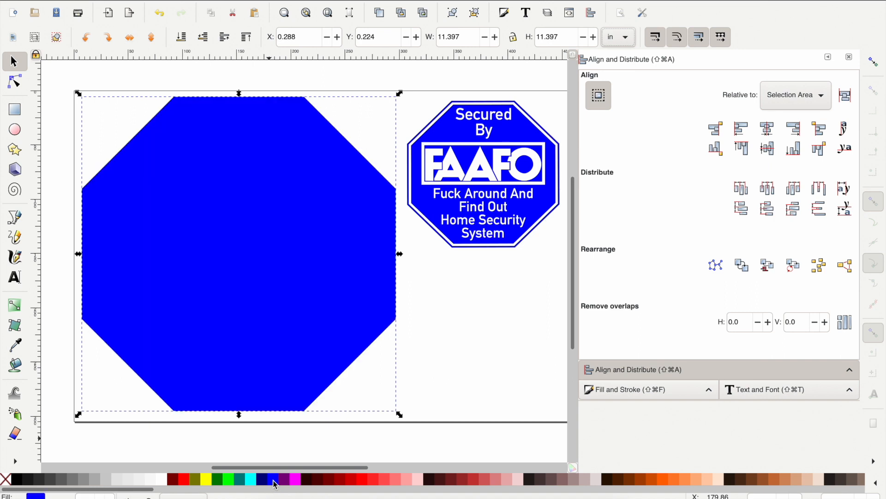
Step: Create a 10% gray duplicate of the blue octagon and shrink it about its center to about 11.19 in, leaving a thin blue border
click(415, 211)
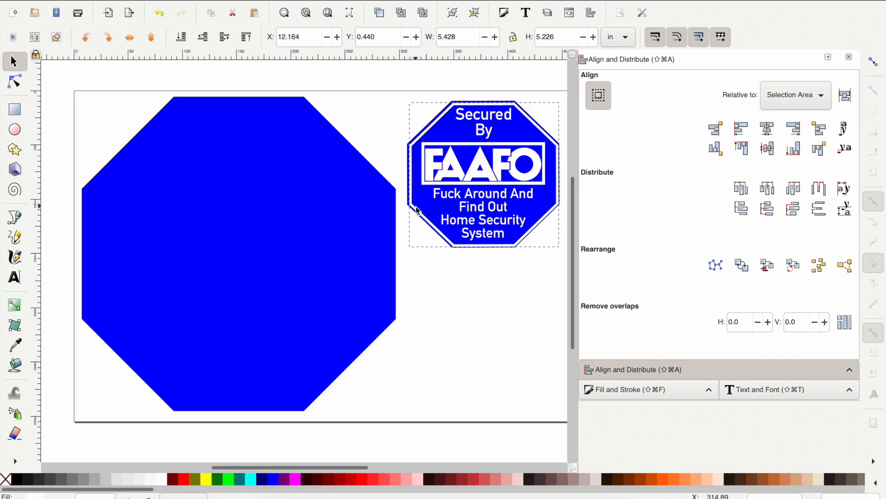
key(ctrl+z)
click(304, 249)
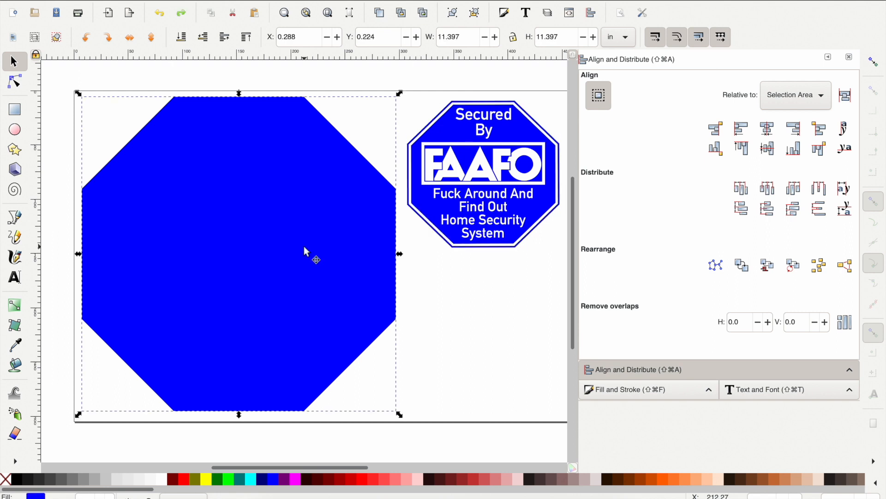
key(ctrl+shift+z)
click(118, 481)
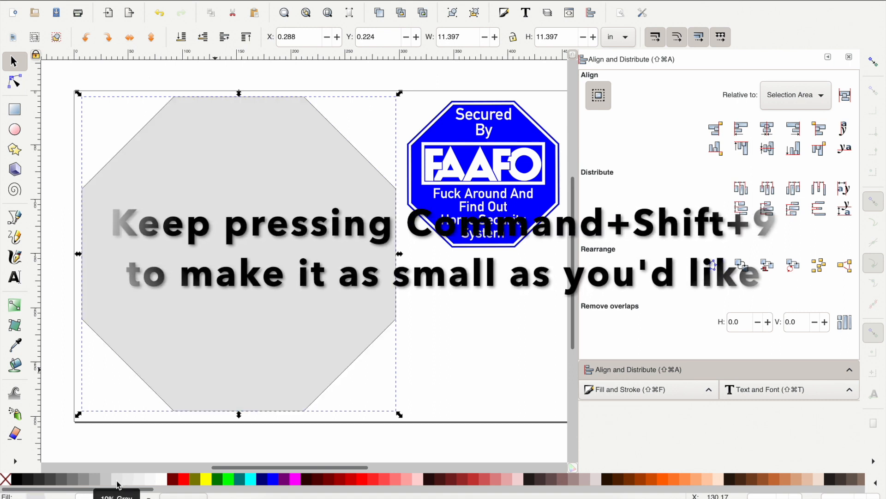
key(super+shift+9)
key(super+shift+9)
key(super+shift+9)
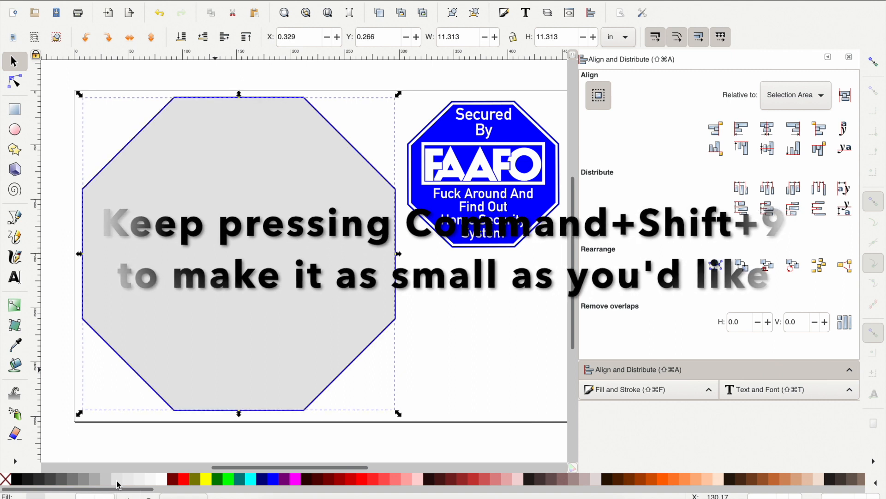
key(super+shift+9)
key(super+shift+9)
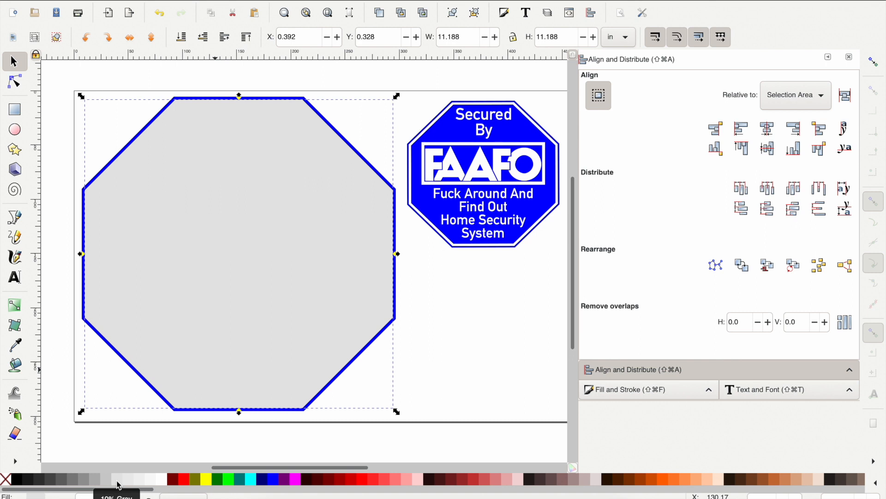
Step: Create a teal duplicate of the gray octagon and shrink it about its center to about 10.8 in, leaving a gray ring
click(238, 480)
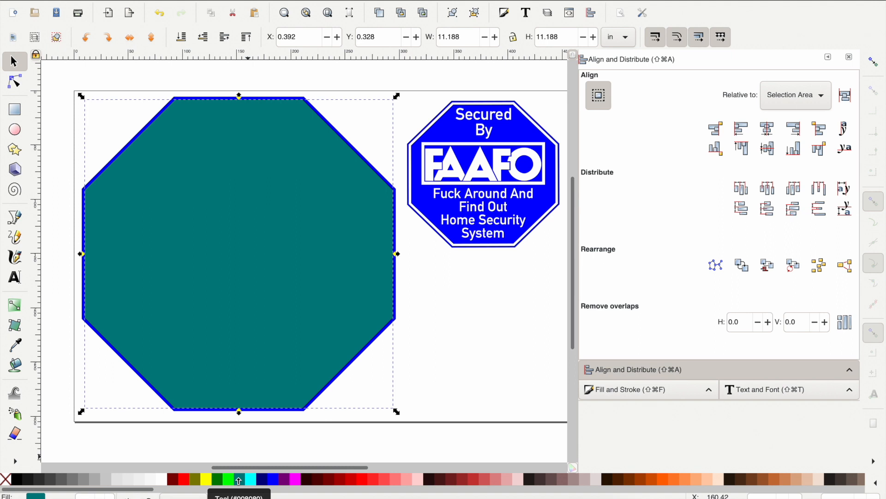
key(super+shift+9)
key(super+shift+9)
key(super+shift+9)
key(super+shift+9)
key(super+shift+9)
key(super+shift+9)
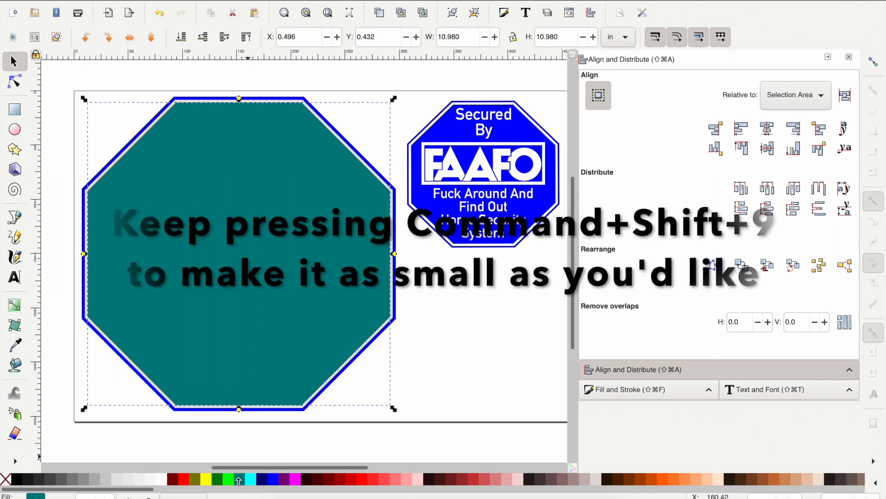
key(super+shift+9)
key(super+shift+9)
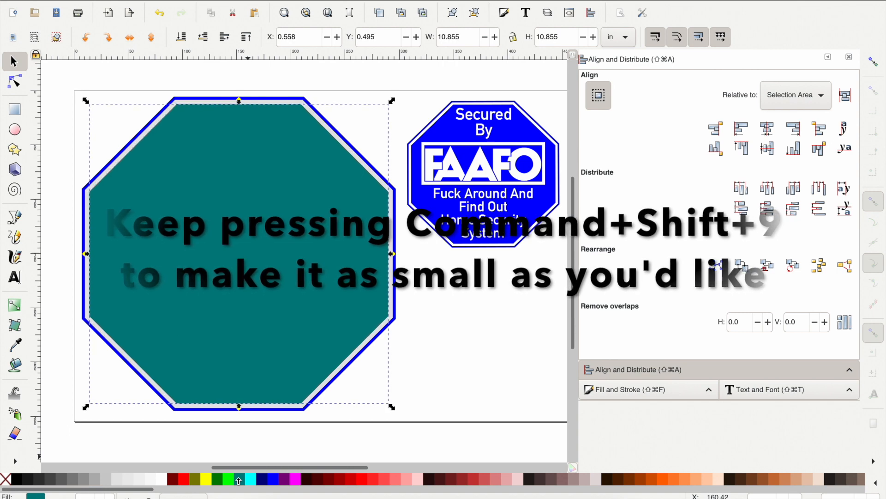
Step: Recolor the innermost teal octagon blue to match the small reference sign
click(411, 184)
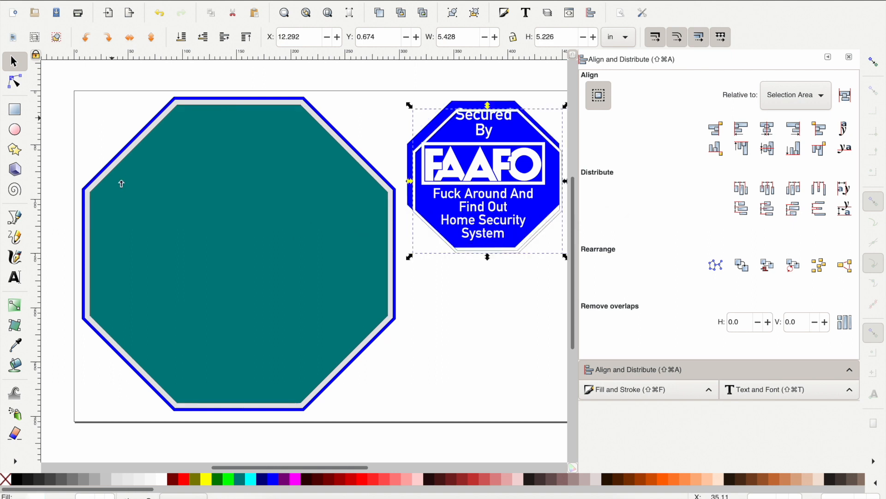
click(138, 210)
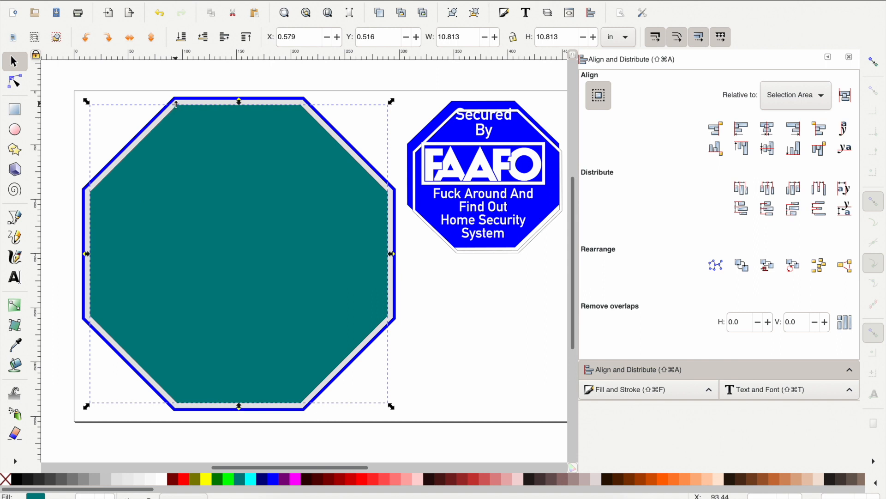
click(184, 121)
scroll(184, 210, up, 1)
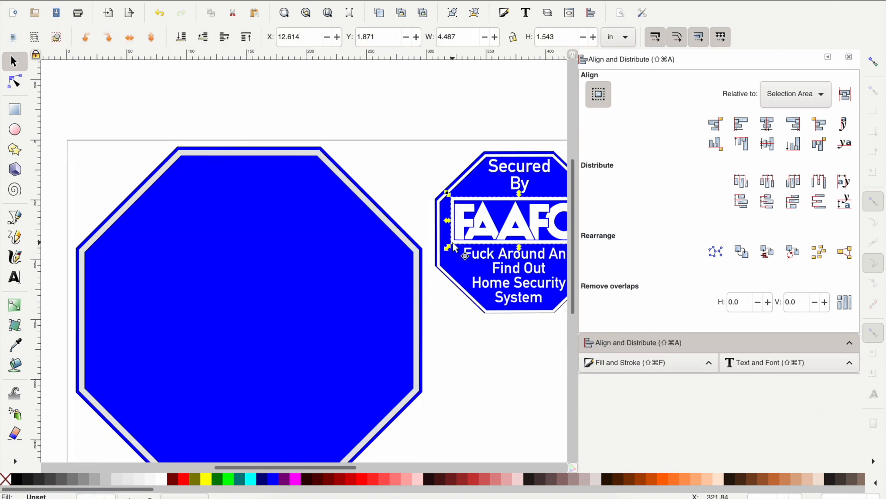
Step: Draw a narrow vertical rectangle about 5.4 mm wide and 154 mm tall over the large octagon's left border
key(Left)
drag(450, 246, 453, 244)
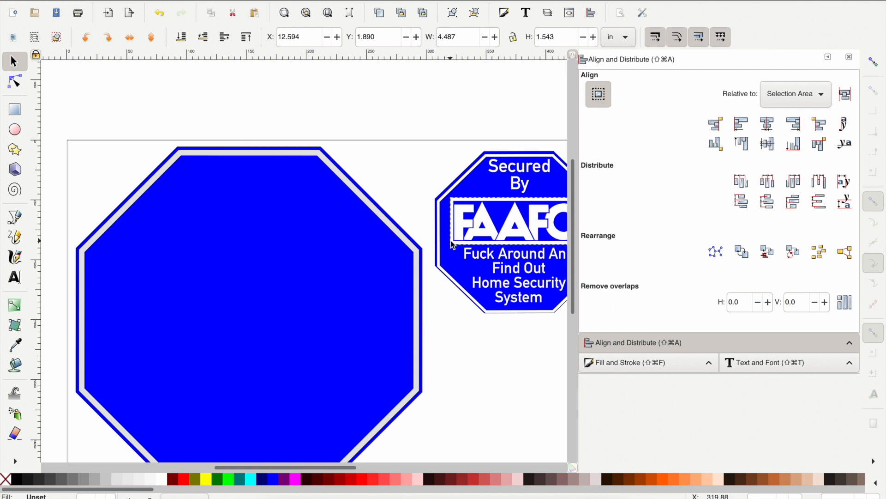
click(16, 111)
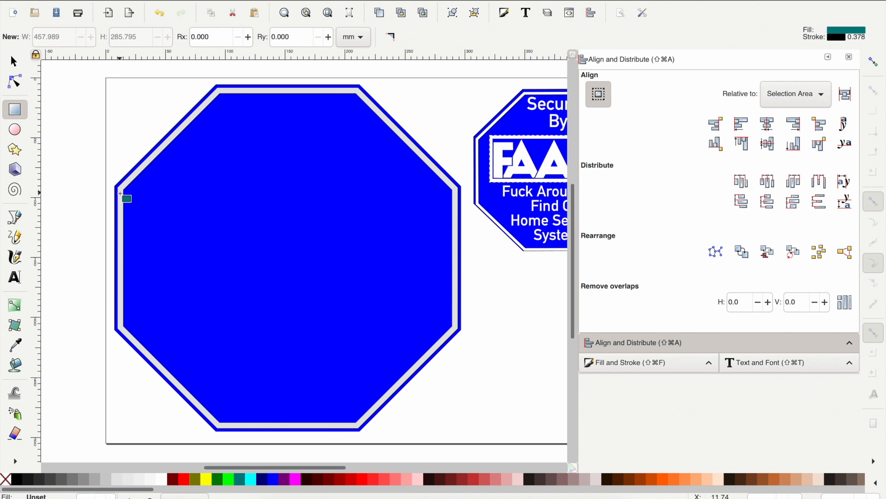
drag(117, 158, 122, 343)
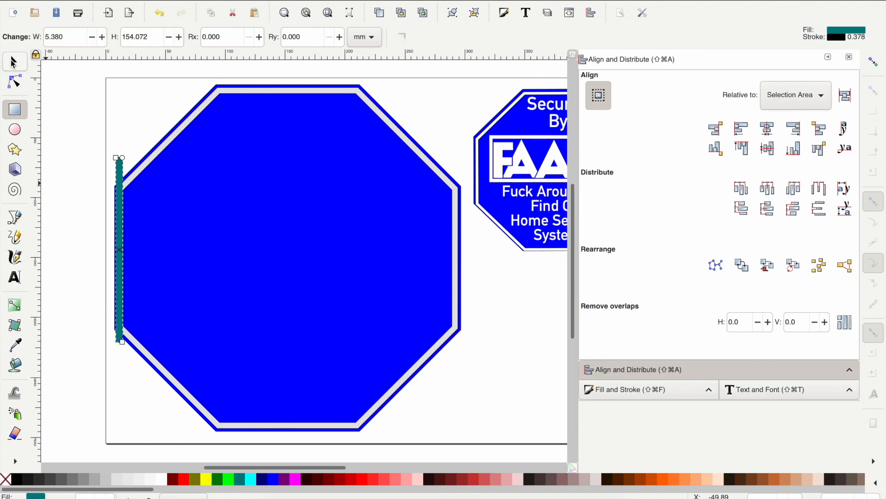
Step: Resize the teal bar to the gray ring's thickness, about 0.176 in wide, and shorten it to about 4.74 in tall
click(13, 62)
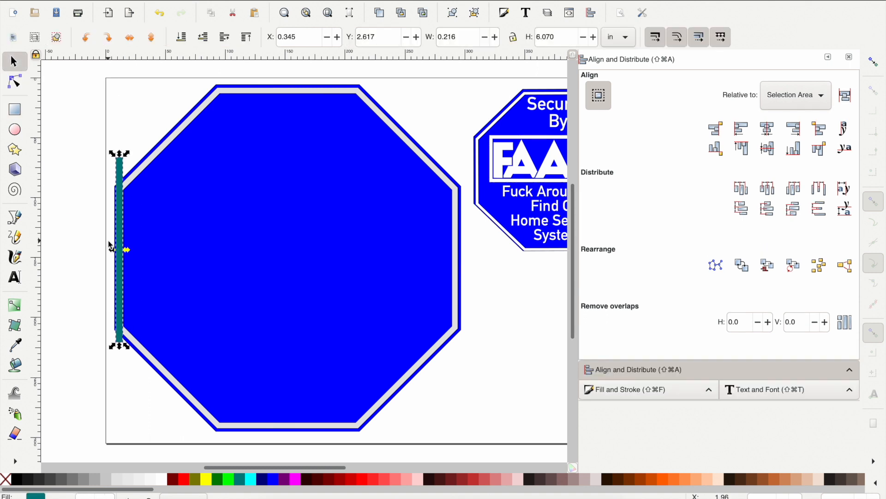
scroll(111, 246, up, 4)
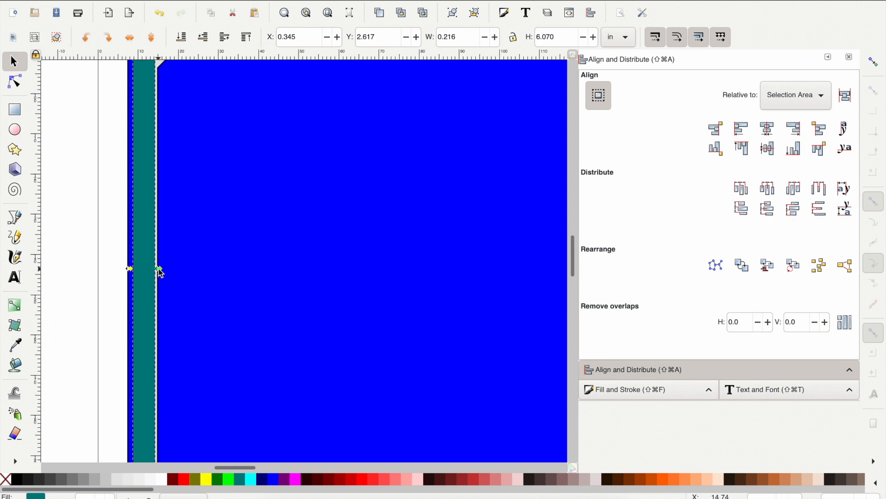
drag(160, 273, 136, 274)
scroll(136, 275, down, 1)
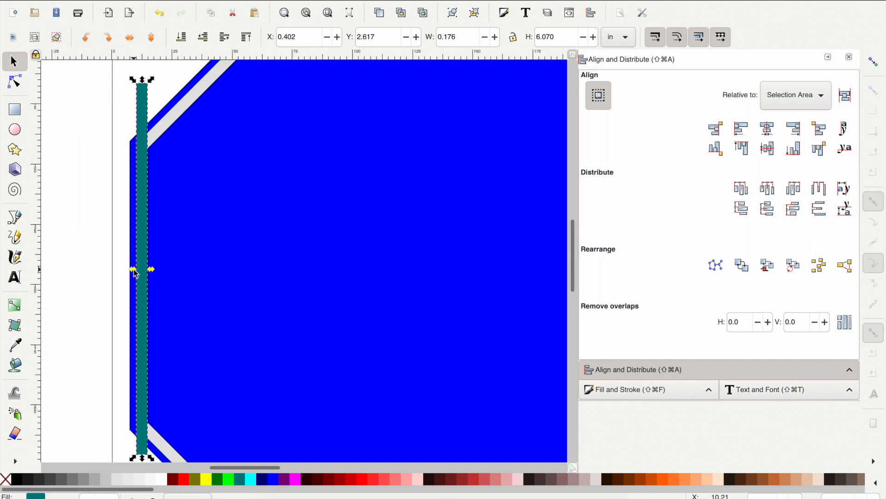
scroll(135, 274, down, 2)
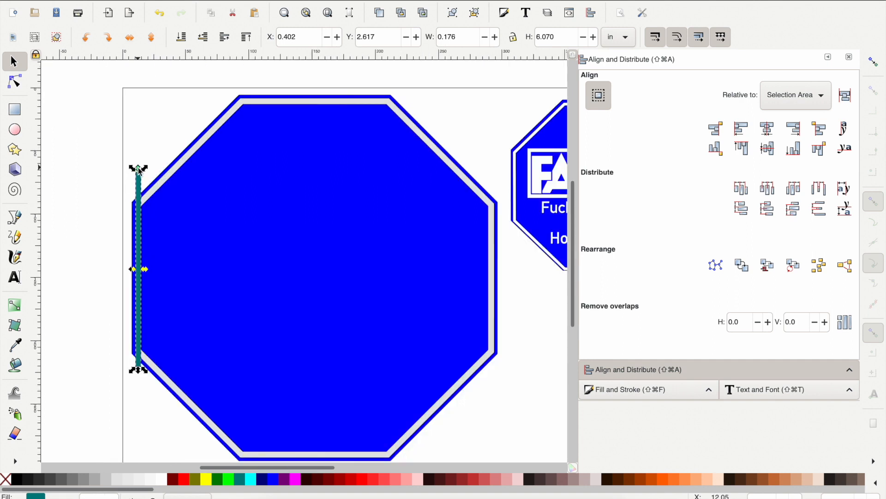
drag(139, 172, 139, 197)
scroll(131, 360, down, 1)
Step: Move the teal bar inside the blue octagon and place a duplicate about 6.7 in to its right as the frame's opposite side
drag(116, 348, 166, 316)
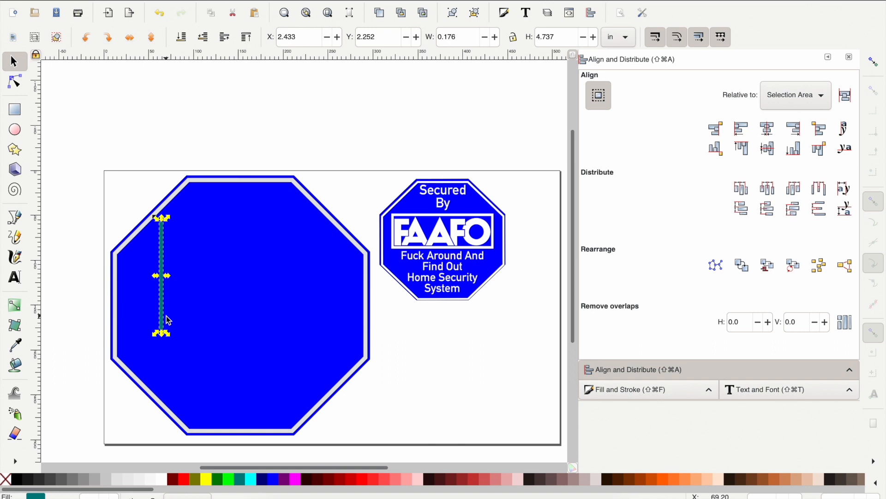
key(ctrl+d)
drag(172, 323, 322, 320)
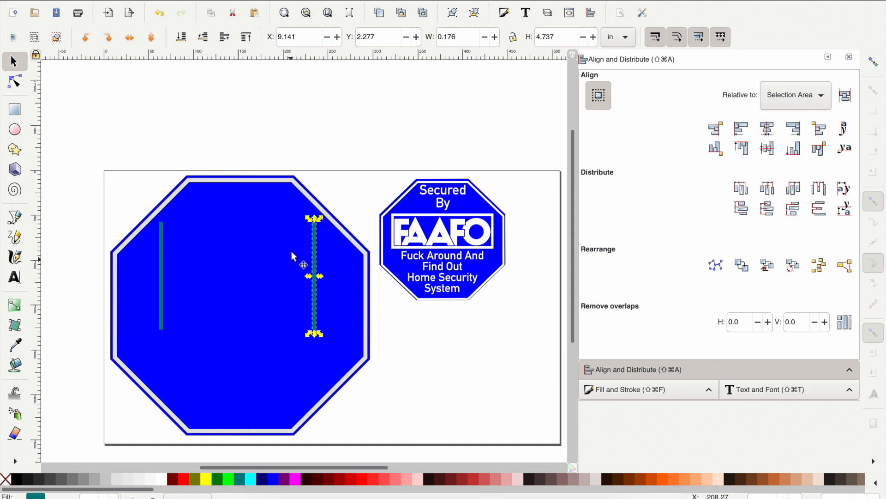
Step: Add the frame's top and bottom from bar copies rotated 90° counterclockwise and lengthened to about 6.85 in to span both vertical bars
click(86, 40)
drag(251, 257, 206, 228)
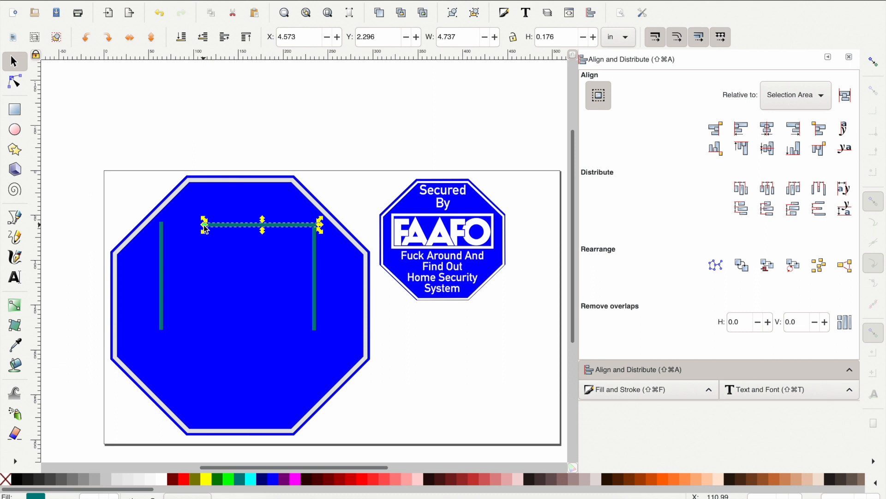
drag(206, 228, 155, 225)
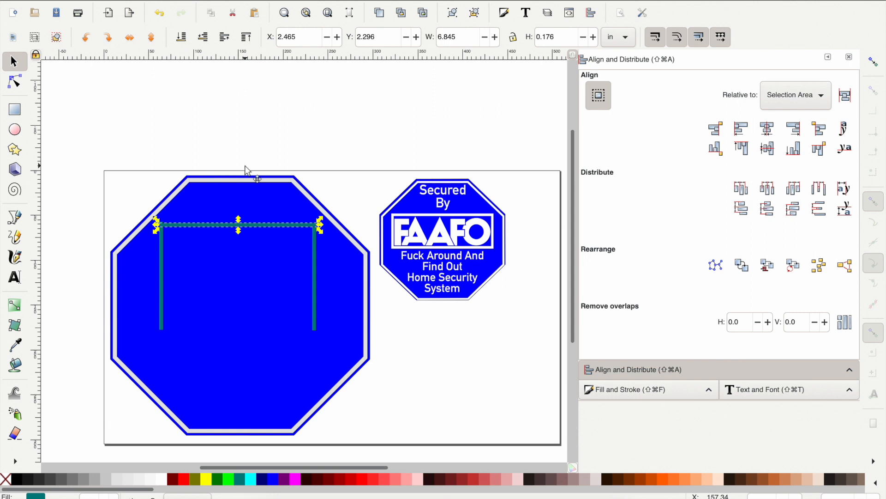
drag(267, 237, 263, 331)
Step: Align the top edges of the frame's two vertical bars with each other
click(316, 251)
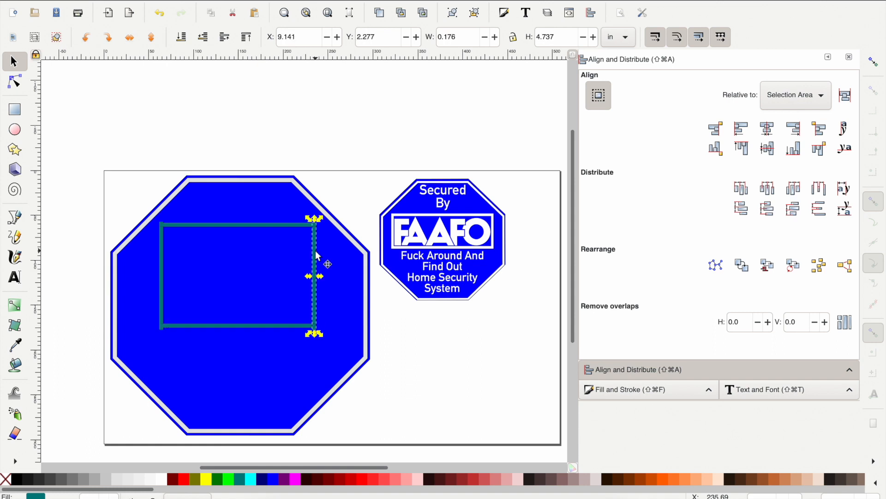
shift+click(163, 292)
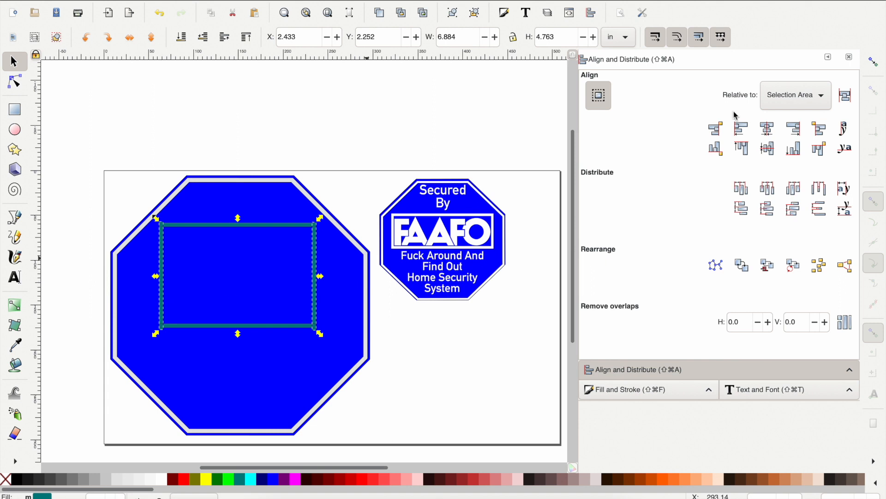
click(742, 147)
click(742, 148)
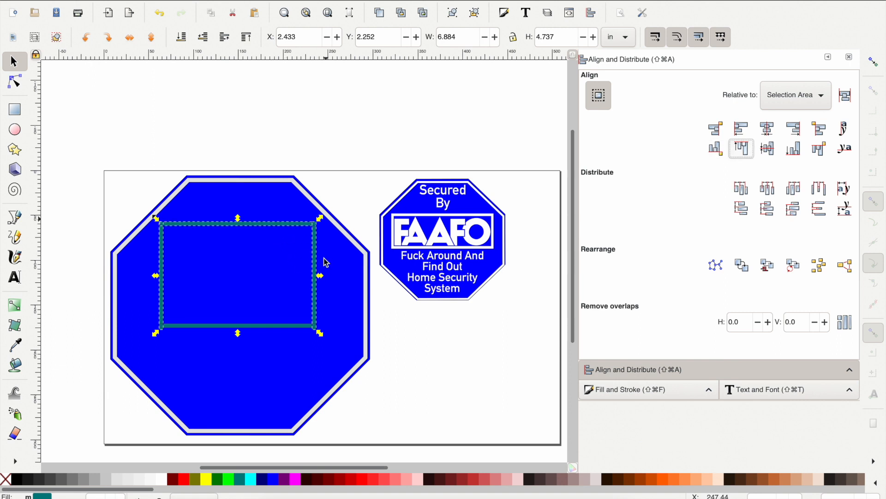
click(246, 140)
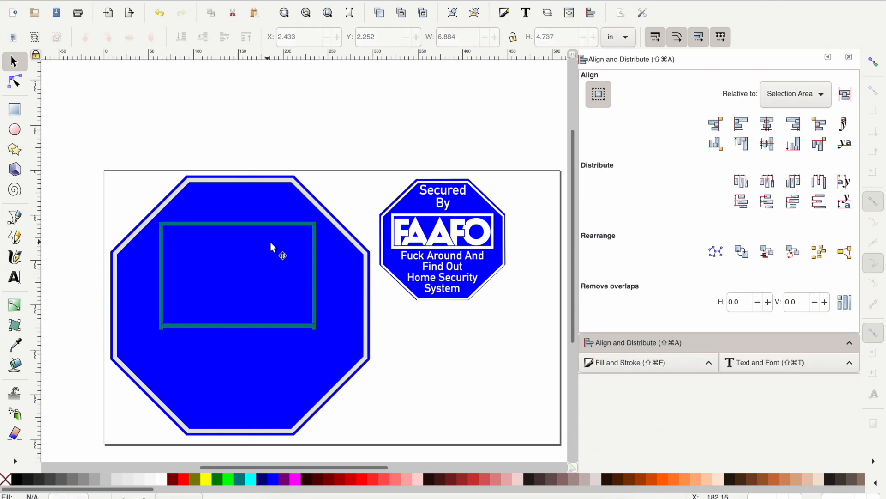
Step: Lower the frame's bottom bar until it is flush with the lower ends of both vertical bars
scroll(283, 343, up, 3)
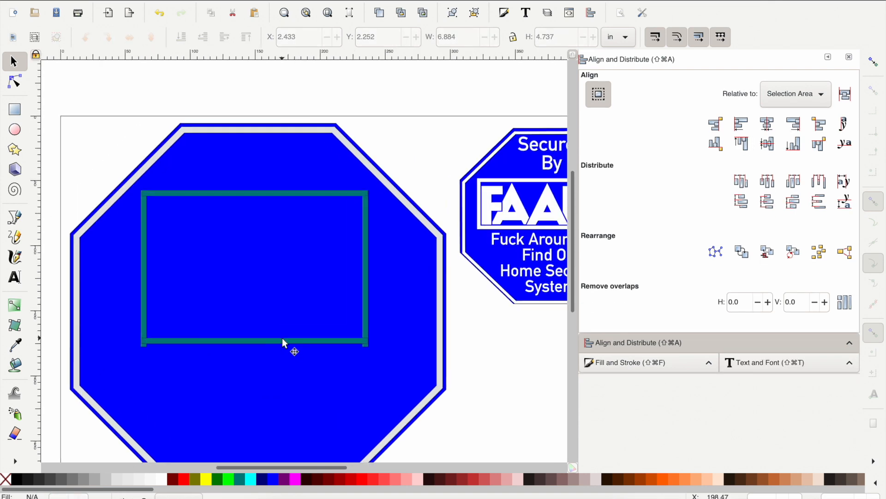
scroll(282, 338, up, 2)
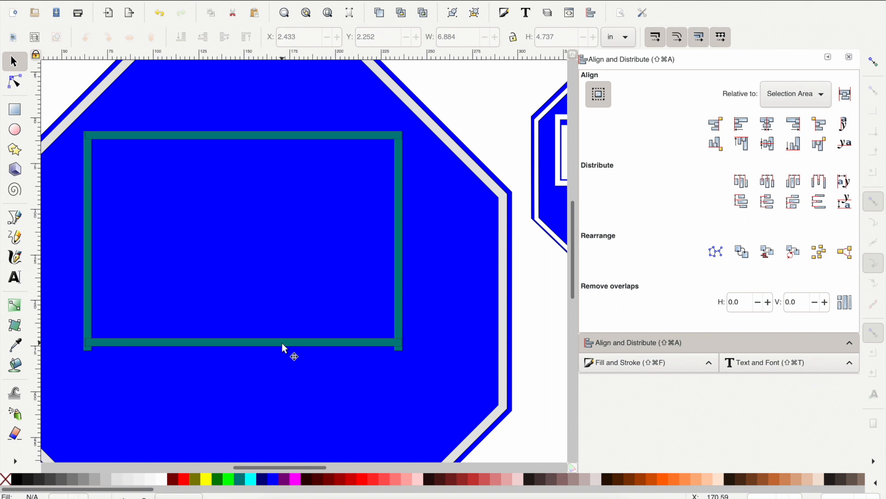
click(282, 343)
drag(284, 347, 284, 354)
key(Escape)
key(minus)
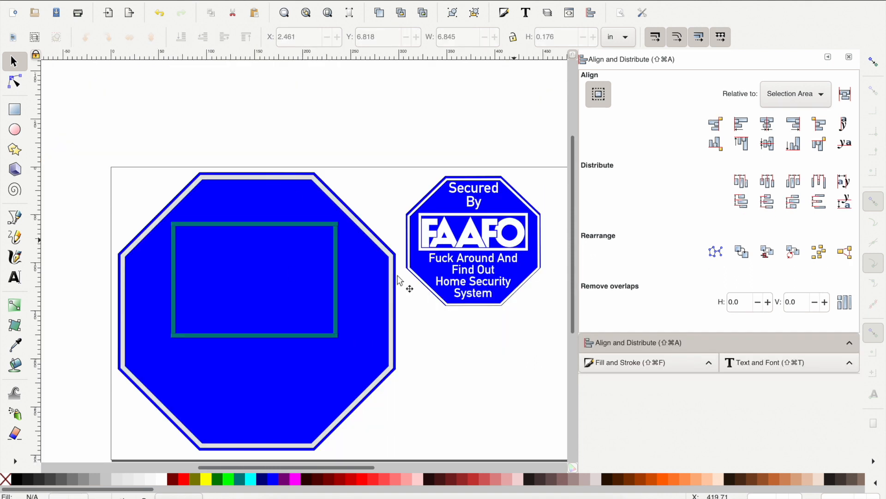
Step: Add the text FAAFO below the small reference sign and enlarge it to about 5.4 in wide
click(15, 278)
scroll(160, 313, right, 5)
scroll(160, 313, down, 2)
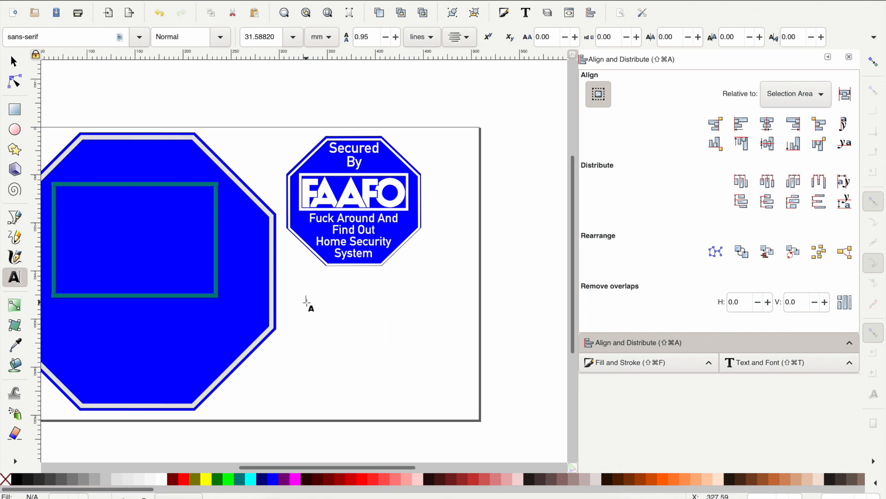
click(308, 303)
text(FAAFO)
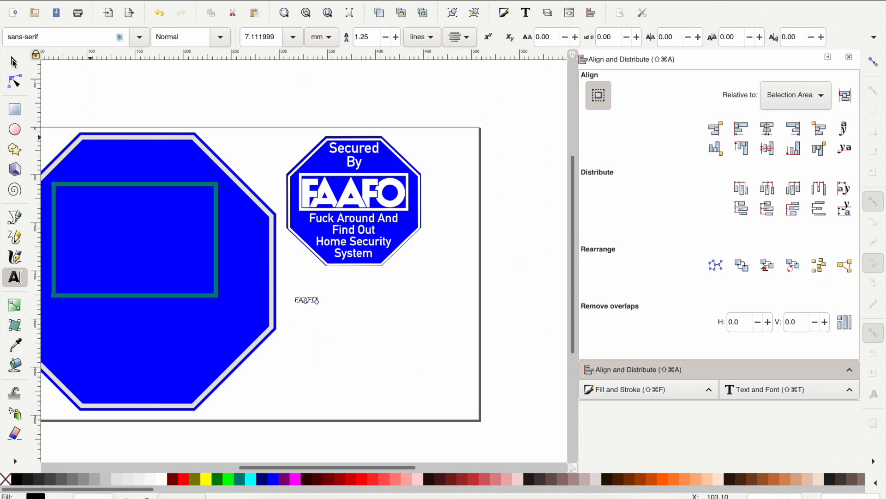
click(14, 62)
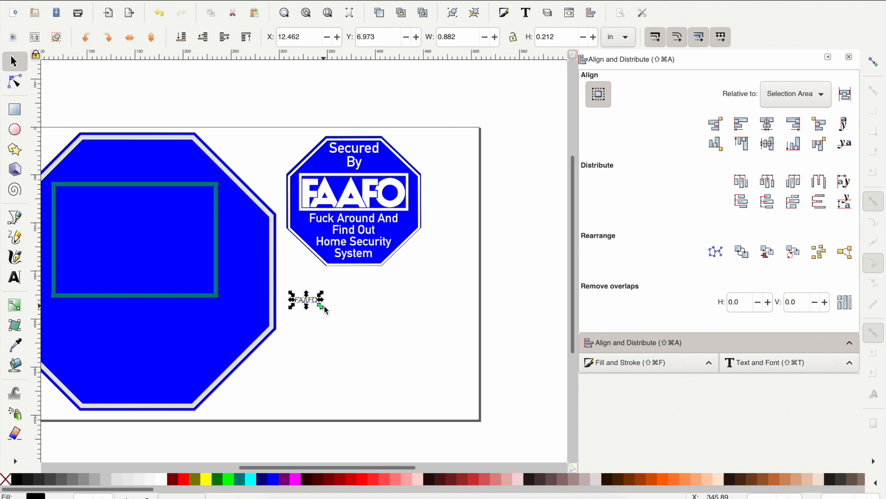
drag(324, 309, 430, 331)
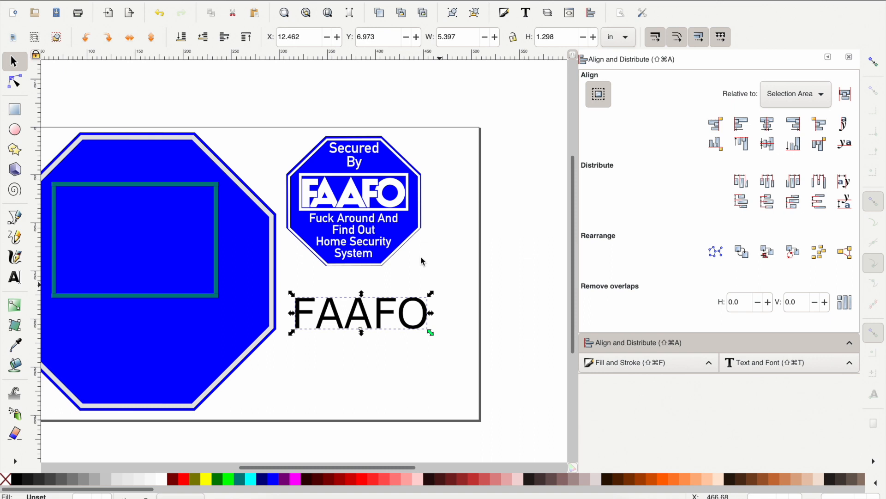
Step: Set the FAAFO text's font to Kabel Bd in the Normal style
click(745, 362)
click(608, 121)
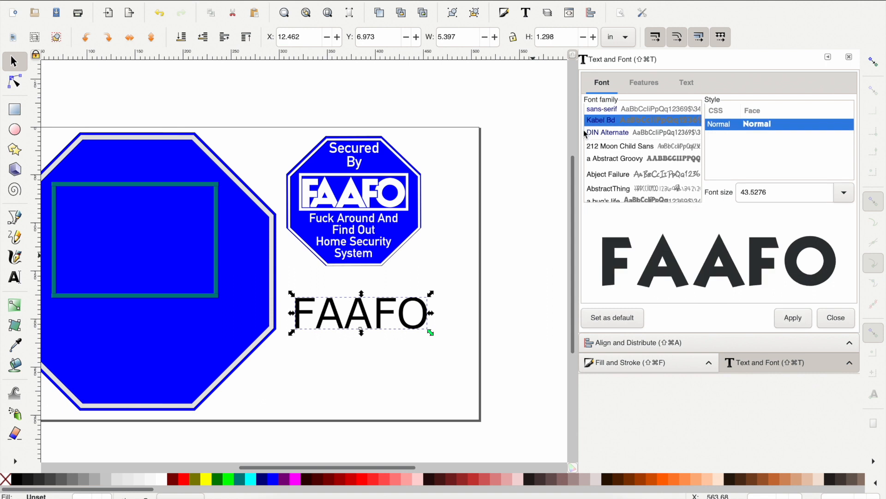
scroll(349, 290, up, 1)
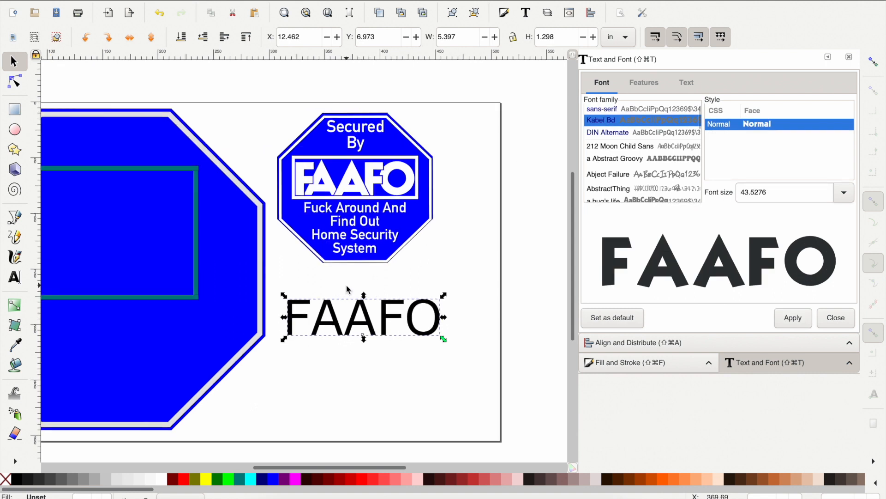
scroll(349, 290, up, 1)
click(792, 318)
Step: Switch to the browser, examine the lettering on the first ADT yard sign image result, and return to Inkscape
key(super+Tab)
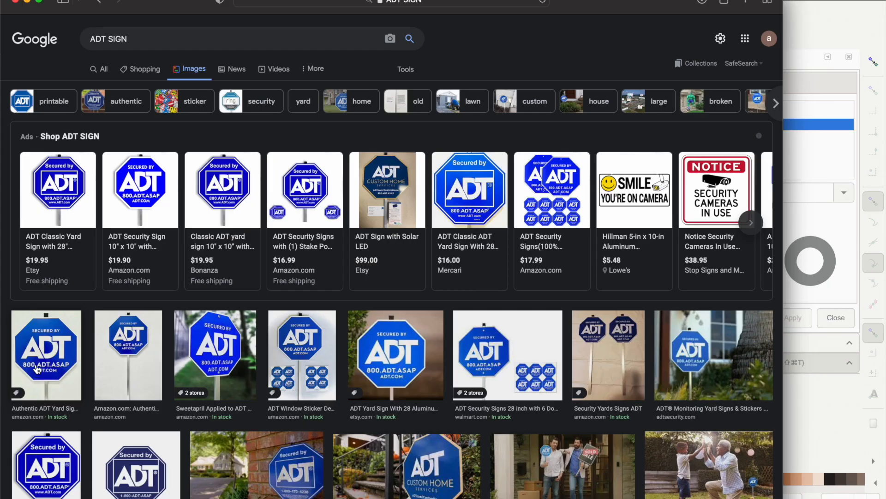
click(37, 368)
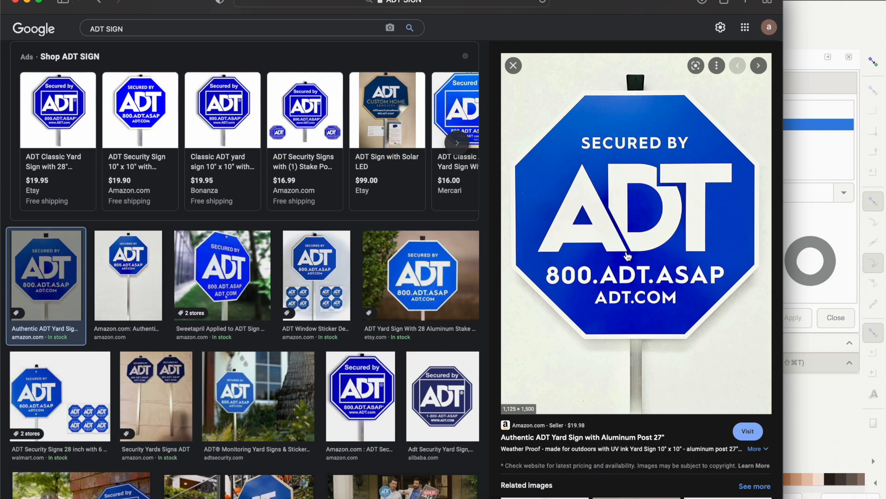
click(816, 417)
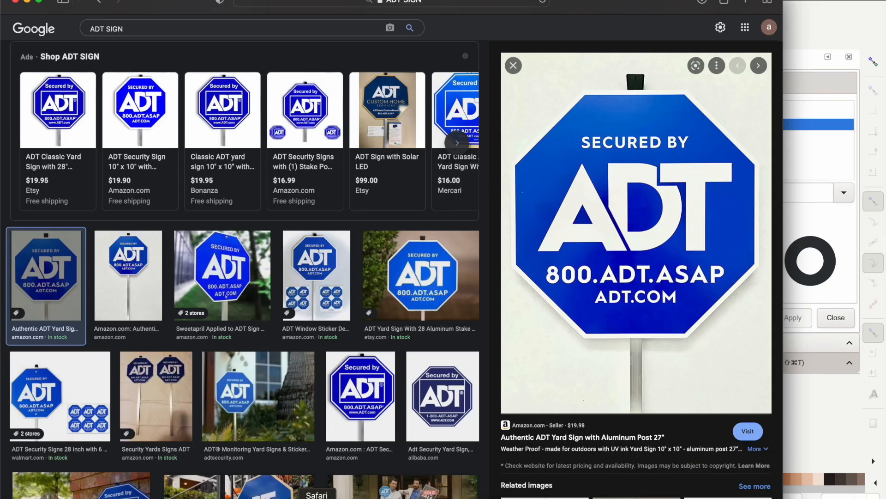
click(317, 493)
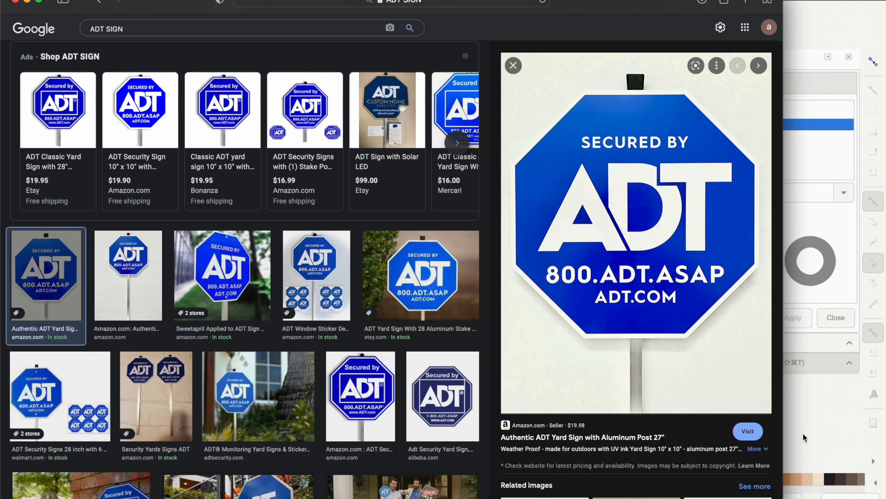
click(802, 433)
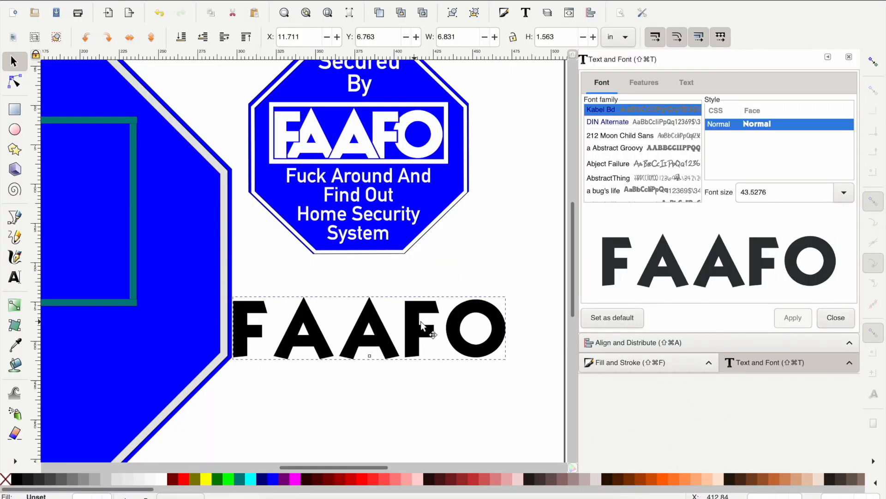
Step: Enlarge the FAAFO text to about 7.95 in wide, then convert it to paths and ungroup it into separate letters
drag(424, 321, 563, 273)
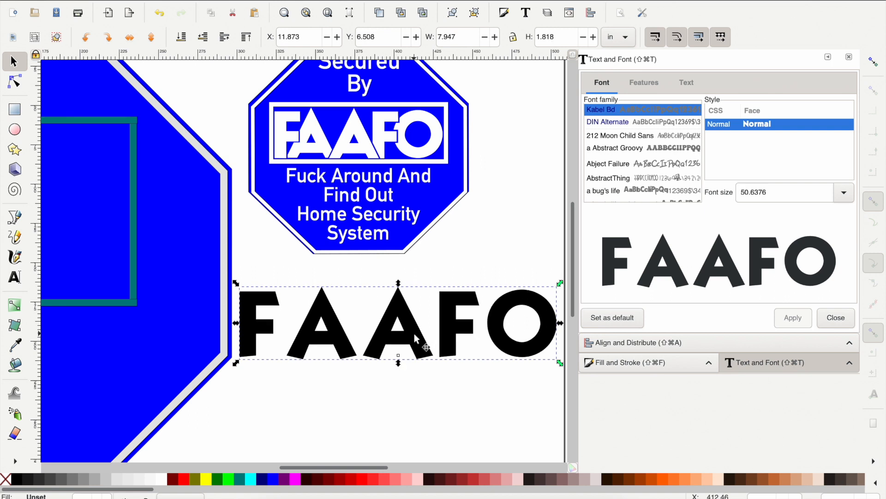
click(223, 1)
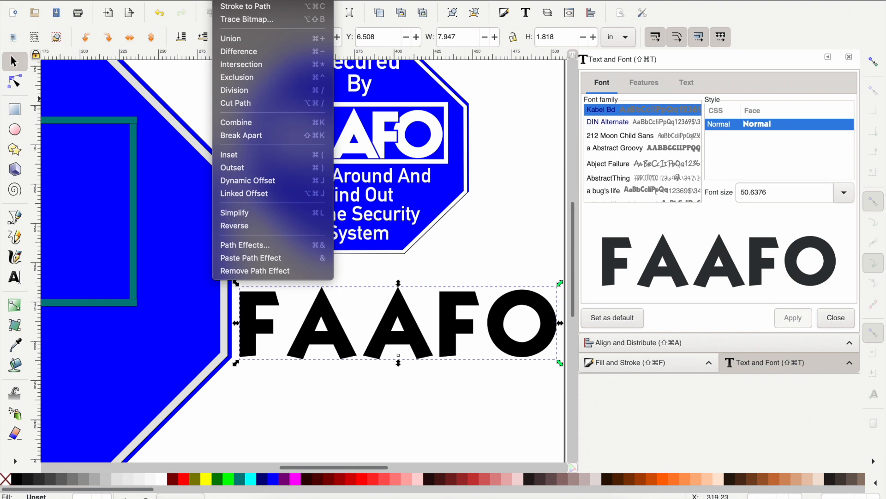
click(337, 336)
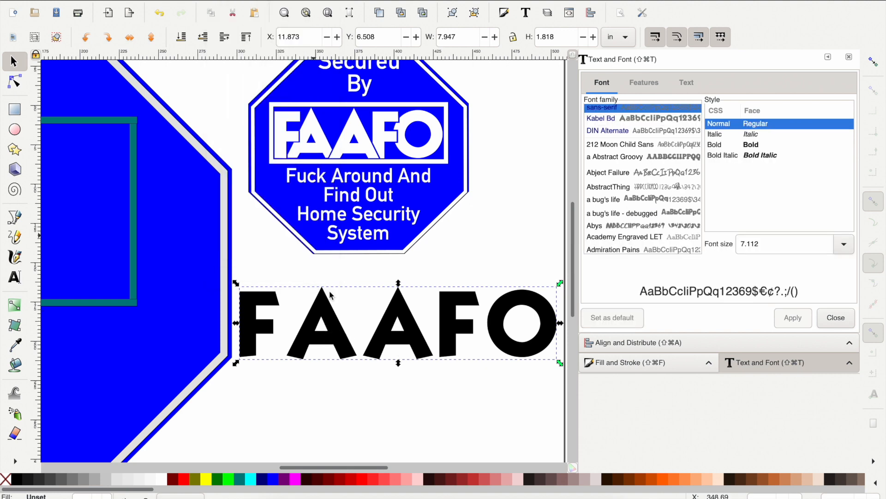
key(ctrl+shift+g)
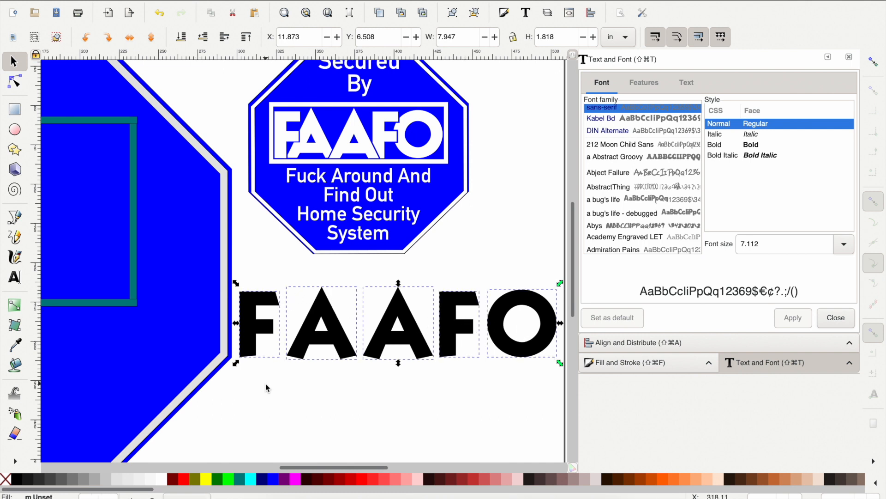
Step: Square off the first F by moving the slanted corner nodes of its top arm and stem foot into right angles
ctrl+scroll(265, 383, up, 3)
click(273, 368)
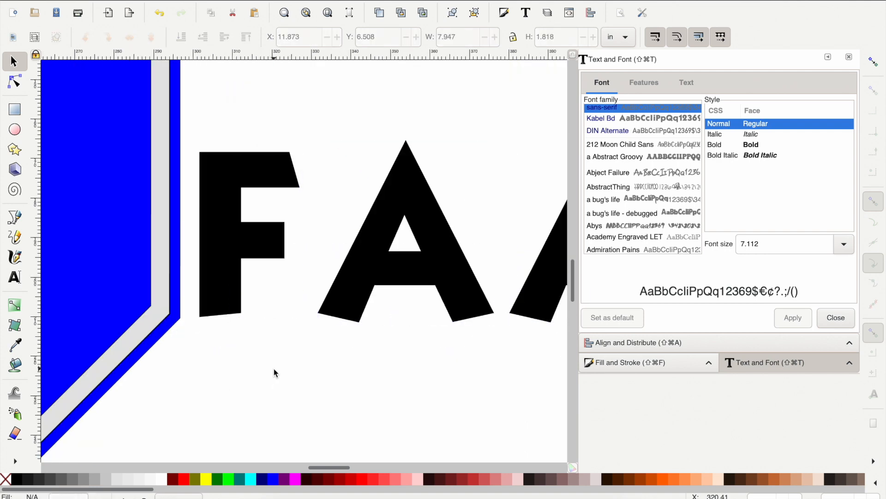
click(17, 84)
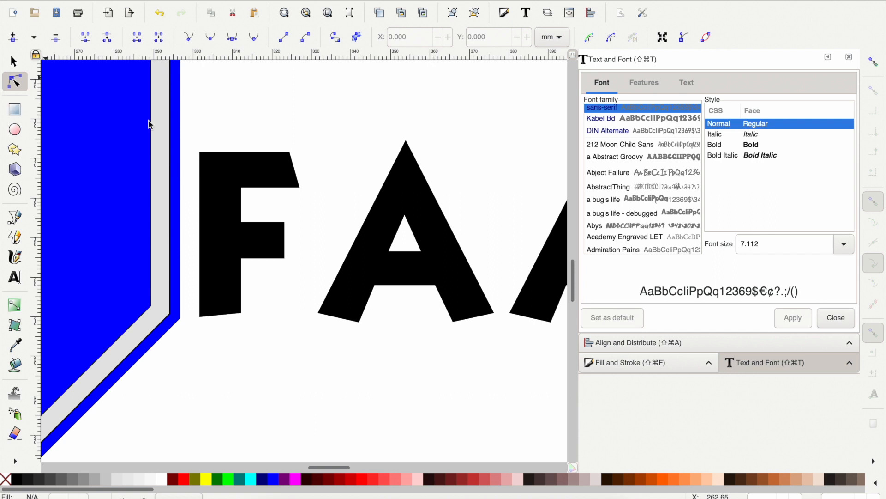
click(208, 192)
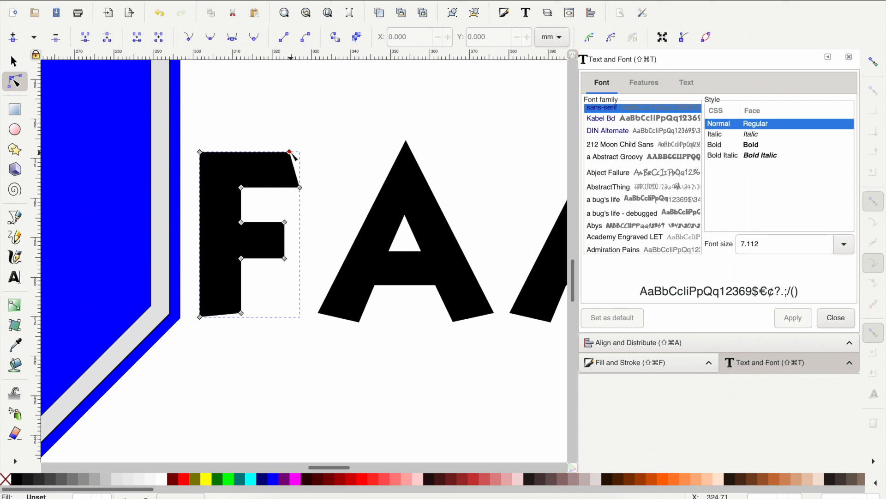
drag(295, 153, 300, 152)
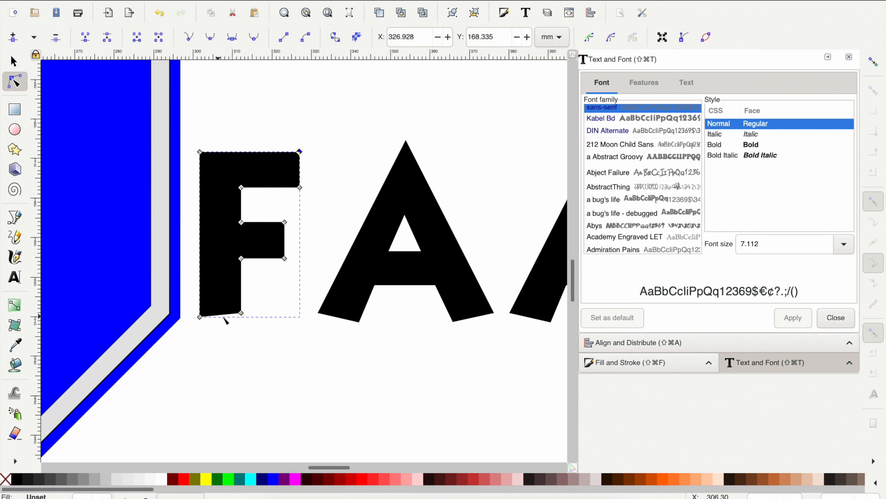
drag(241, 315, 242, 318)
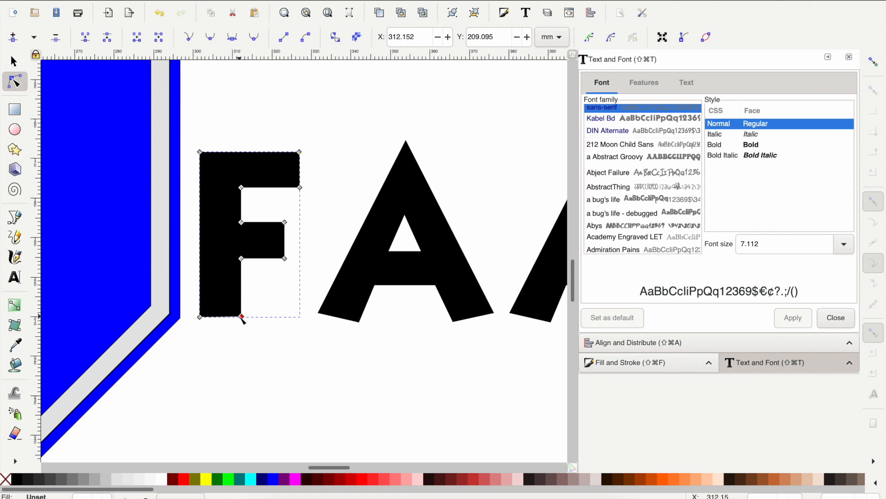
click(308, 357)
click(308, 357)
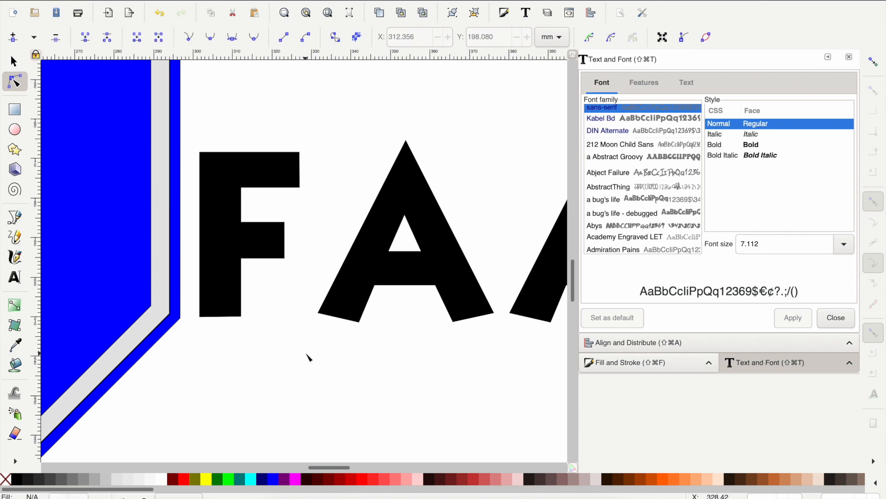
Step: Flatten both feet of the first A by moving their outer corner nodes down level with the inner ones
scroll(308, 356, right, 5)
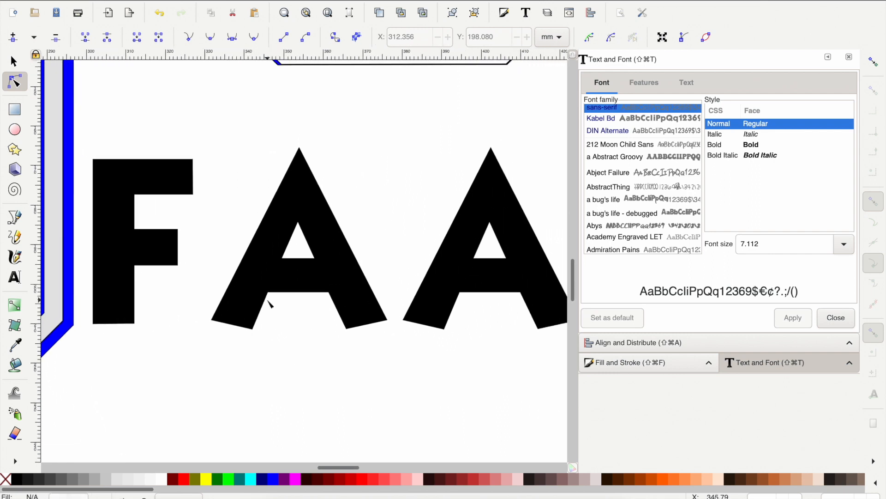
click(251, 316)
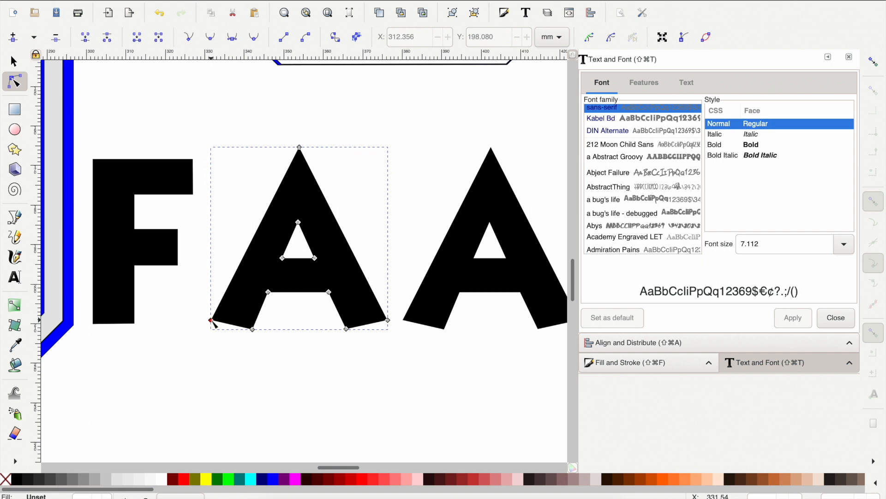
drag(211, 320, 214, 329)
drag(389, 320, 387, 329)
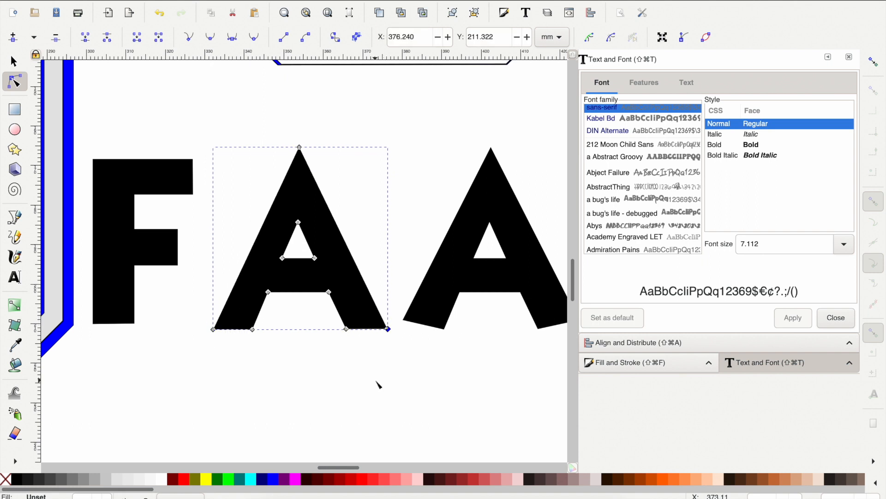
click(379, 384)
Step: Delete the unedited second A and second F from the lettering
scroll(379, 383, right, 5)
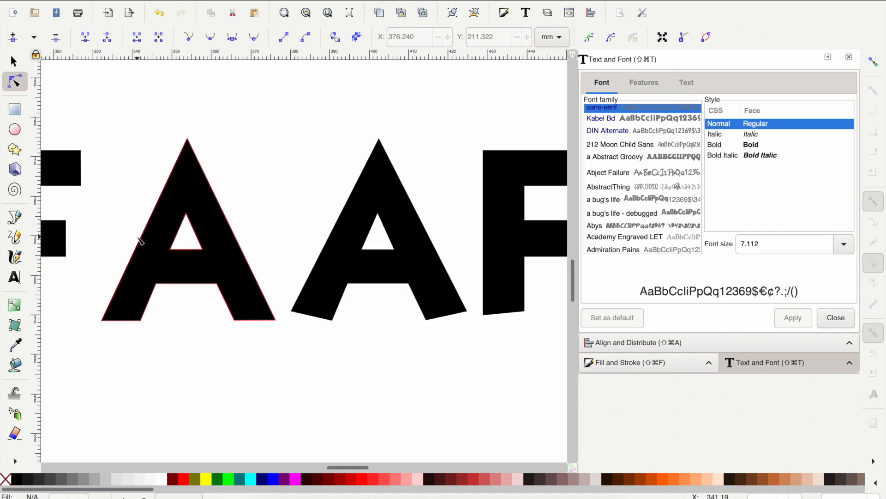
scroll(390, 240, right, 2)
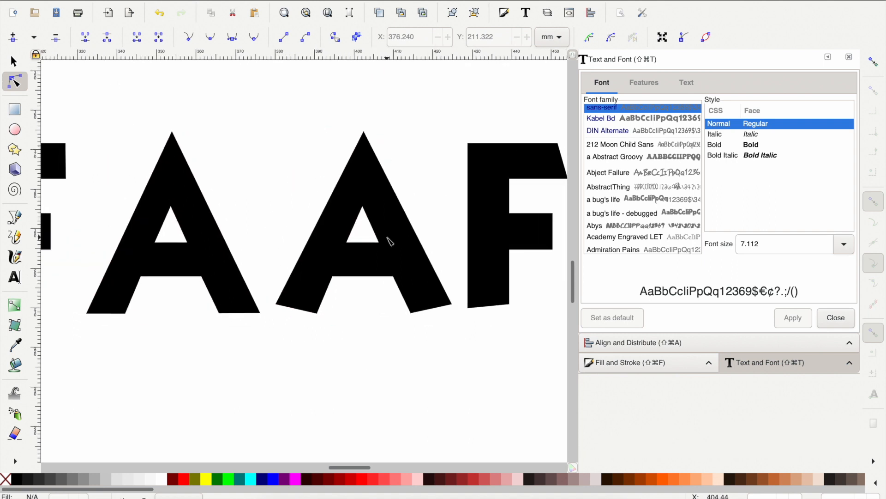
click(14, 65)
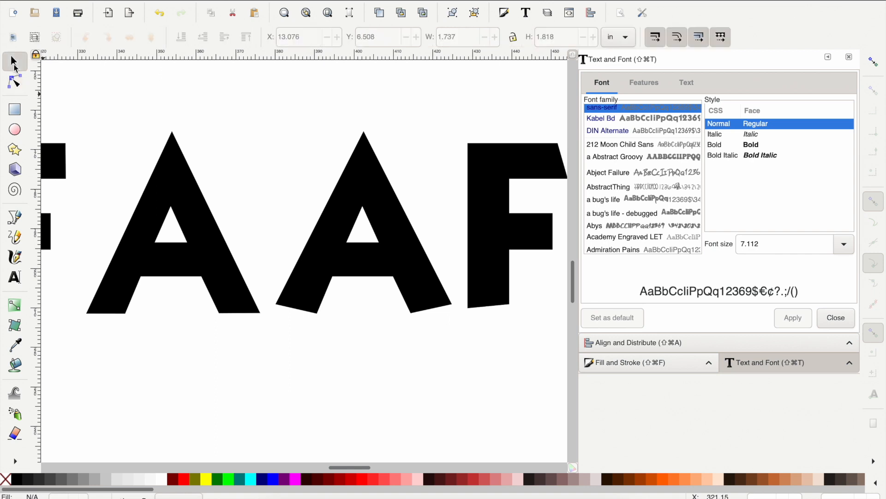
click(351, 194)
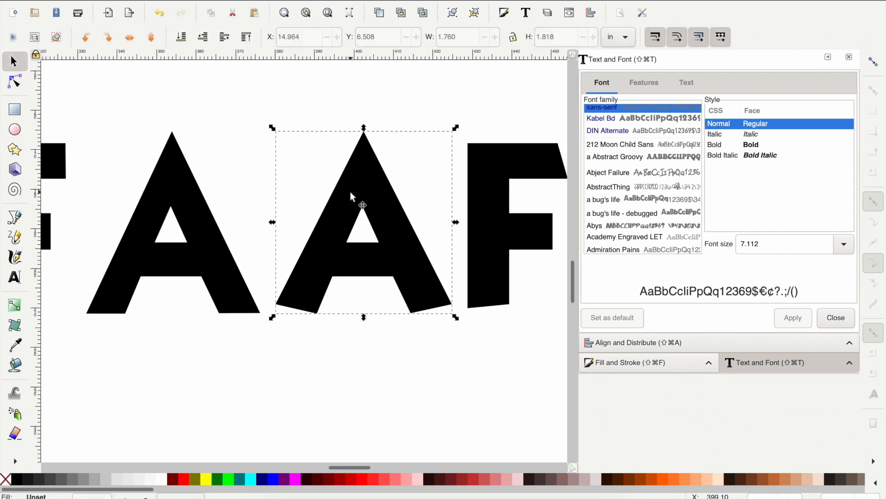
key(Delete)
click(485, 202)
key(Delete)
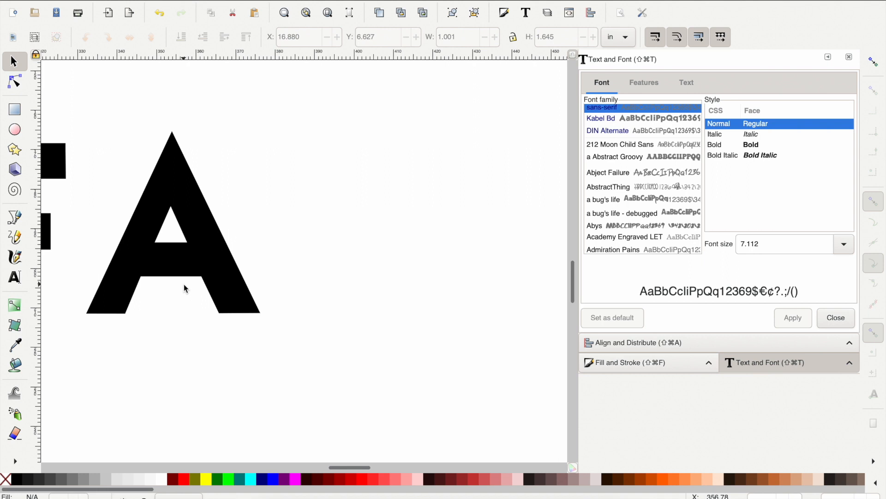
Step: Duplicate the edited F and A together and place the copies to the right of the originals
scroll(184, 284, right, 1)
scroll(184, 284, left, 2)
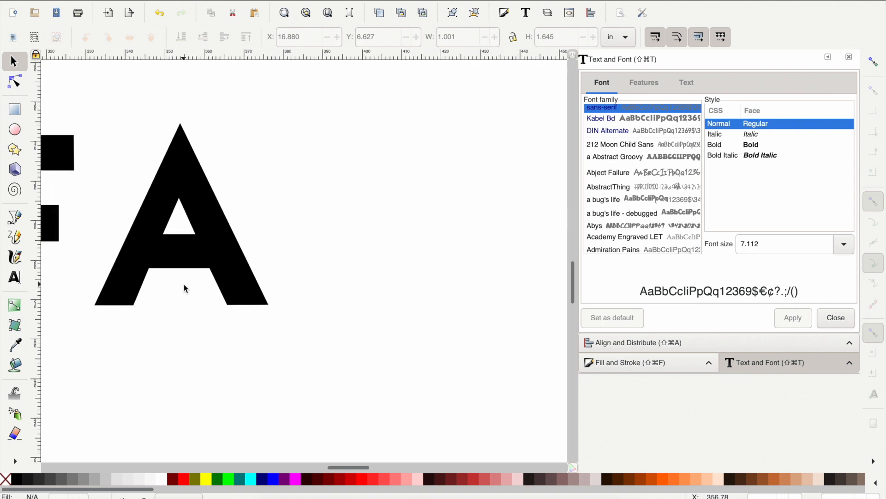
click(161, 262)
shift+click(52, 229)
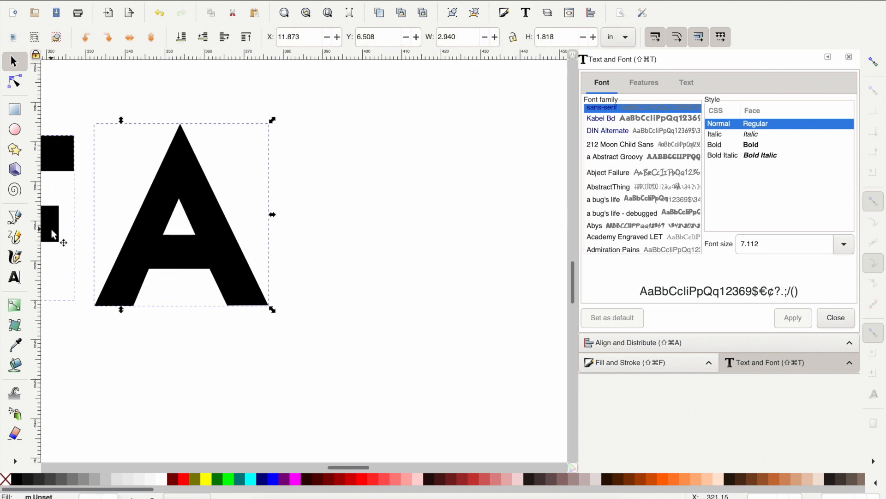
key(ctrl+d)
drag(50, 228, 466, 228)
Step: Arrange the letters closely as FAAFO, with the copied A after the first A, then the copied F and the O
click(357, 225)
click(533, 267)
drag(533, 267, 390, 269)
drag(460, 238, 443, 245)
scroll(510, 237, right, 5)
scroll(446, 245, right, 3)
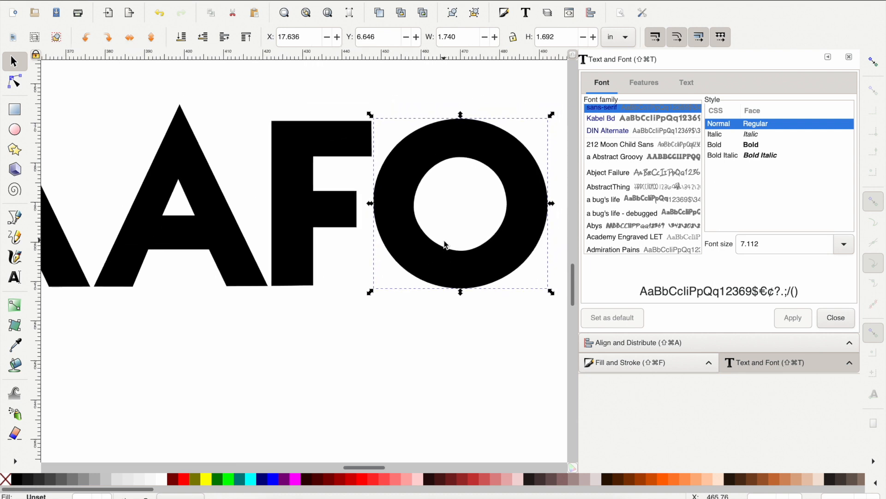
Step: Switch to the browser to examine the letter shapes on the ADT sign reference image, and return to Inkscape
scroll(446, 245, down, 1)
scroll(445, 244, up, 5)
key(super+Tab)
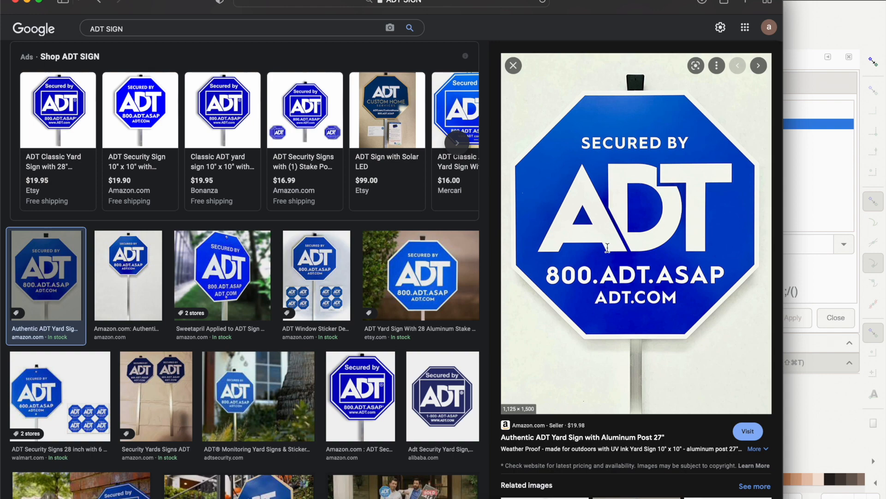
click(817, 453)
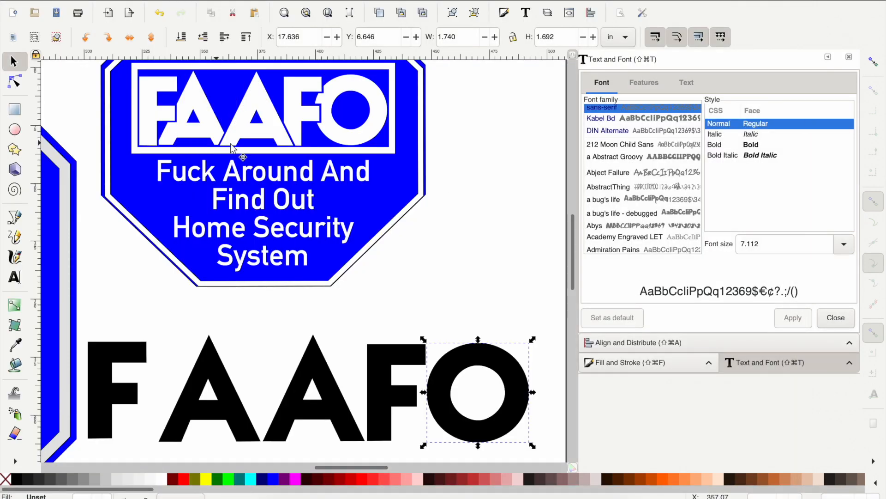
Step: Thicken the first A's crossbar by moving its two lower corner nodes down together to Y 206.294 mm
click(216, 369)
scroll(216, 370, down, 5)
scroll(215, 369, left, 3)
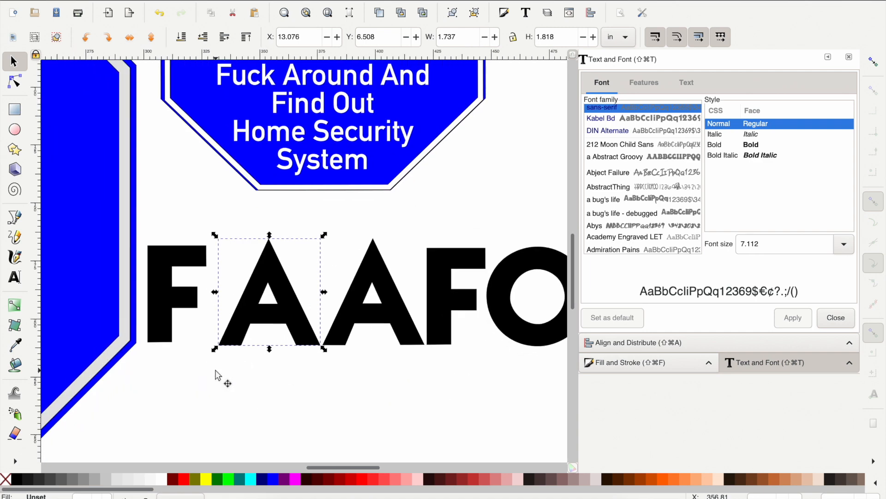
scroll(215, 374, up, 3)
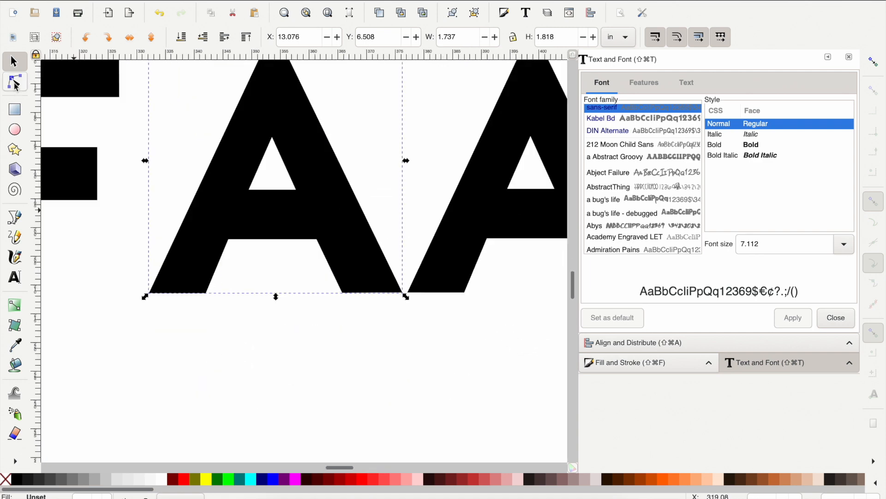
click(15, 84)
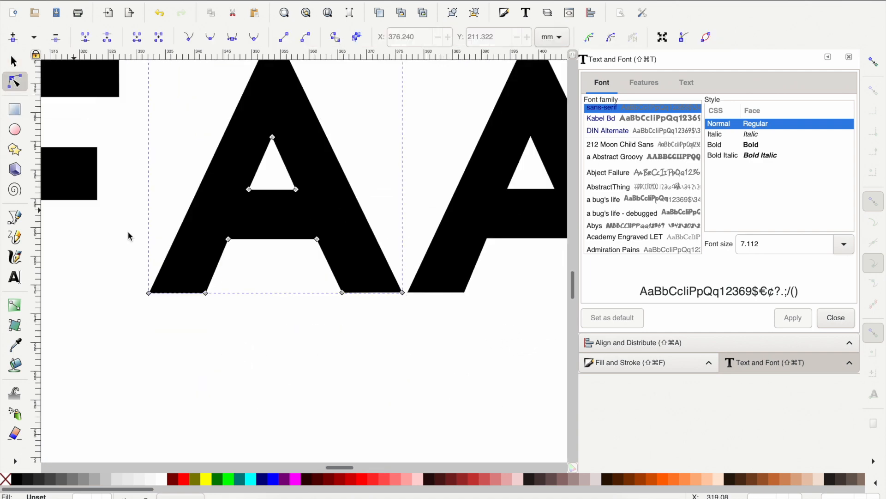
click(228, 240)
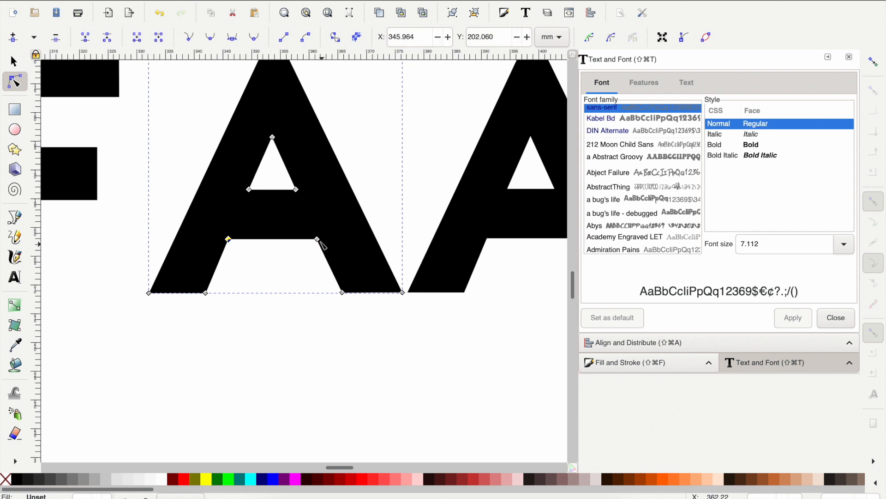
shift+click(317, 239)
key(Down)
key(Down)
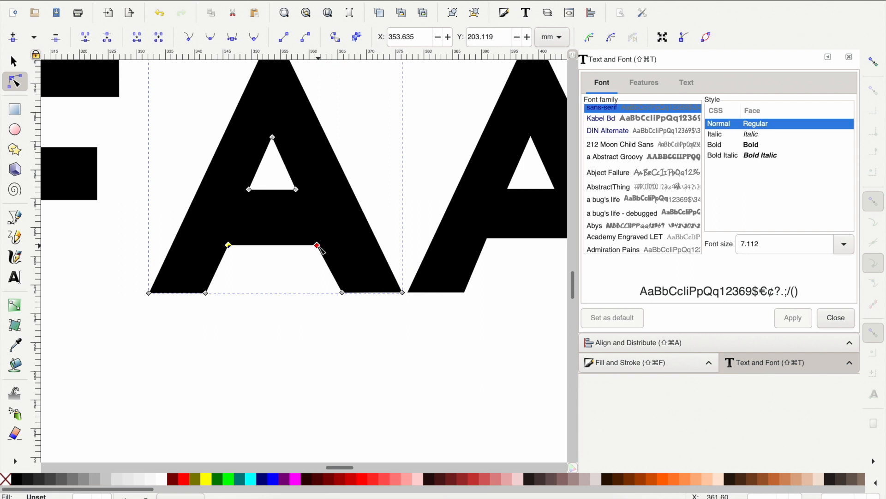
key(Down)
key(Down)
key(Down)
key(Down)
key(Down)
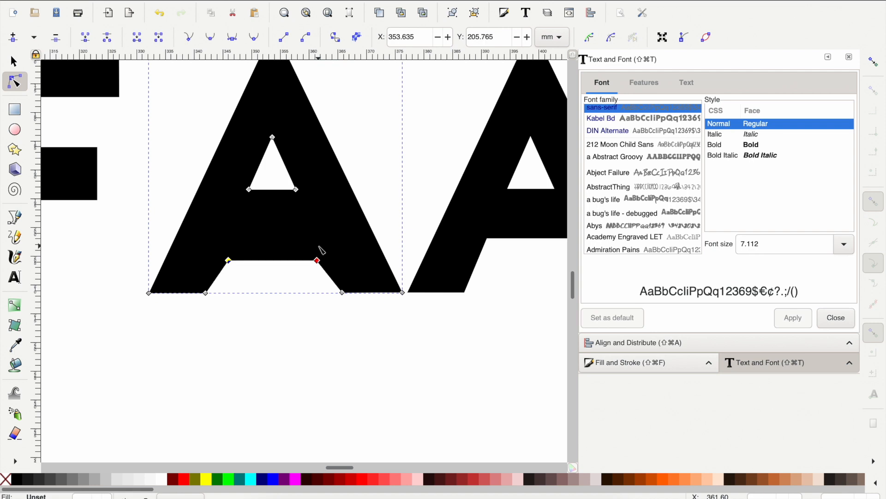
key(Down)
key(Escape)
Step: Spread the crossbar's two lower corner nodes on the first A outward in line with the legs, the left one to X 344.892 mm
scroll(328, 277, up, 1)
scroll(329, 278, right, 1)
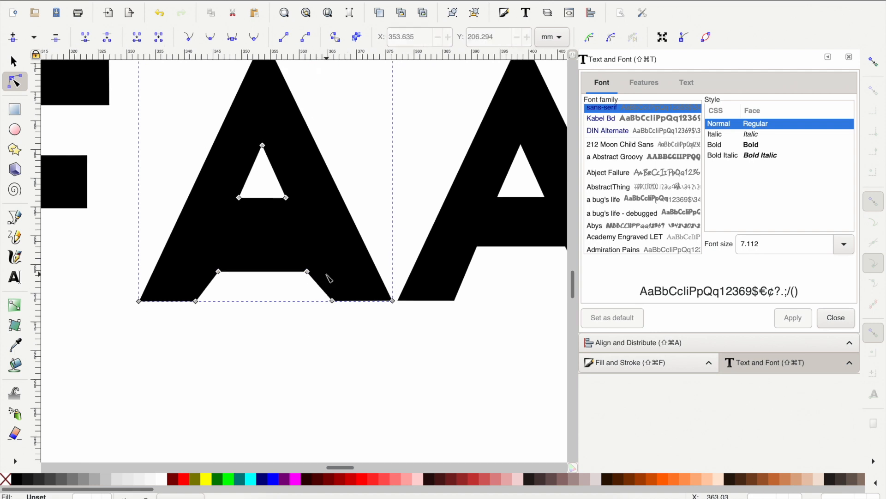
scroll(299, 327, up, 4)
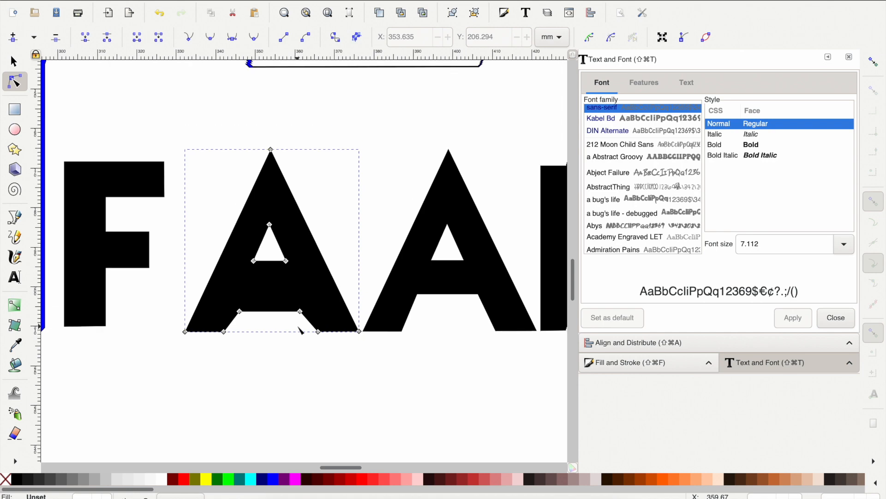
ctrl+scroll(299, 328, down, 1)
scroll(300, 329, up, 3)
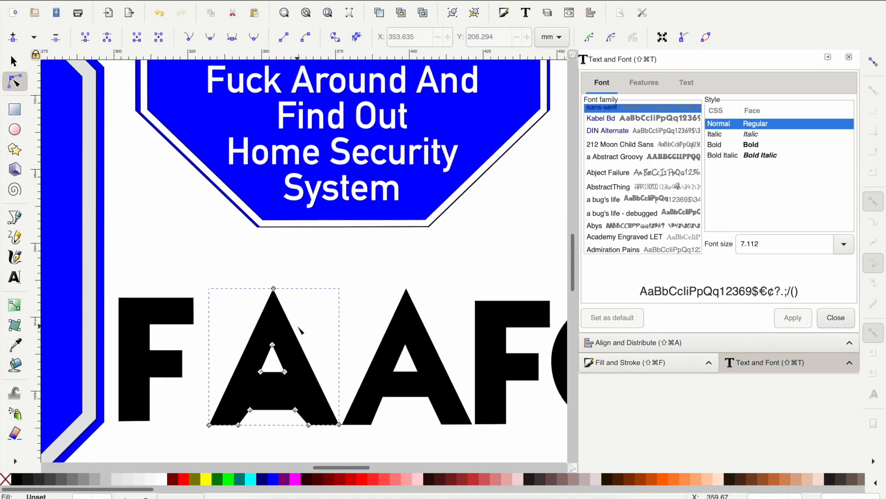
ctrl+scroll(299, 391, down, 1)
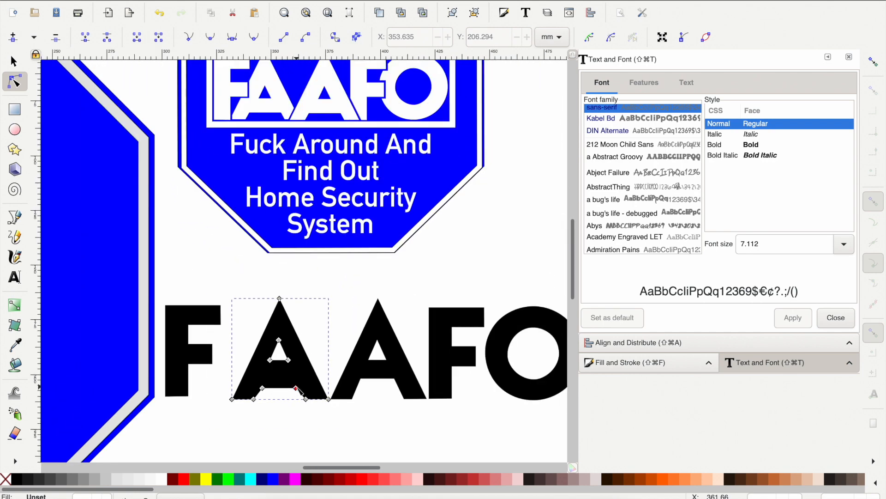
drag(298, 386, 264, 387)
click(285, 432)
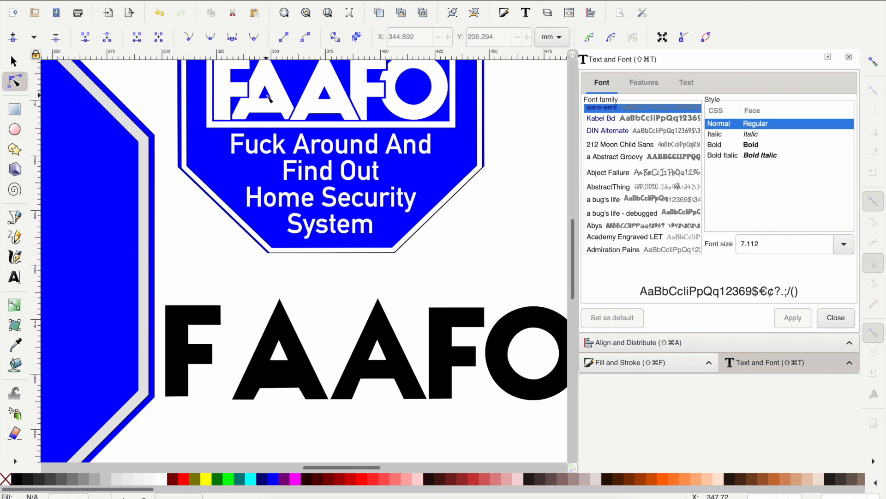
Step: Break the first A apart into its outer shape and its inner triangle
scroll(272, 130, up, 2)
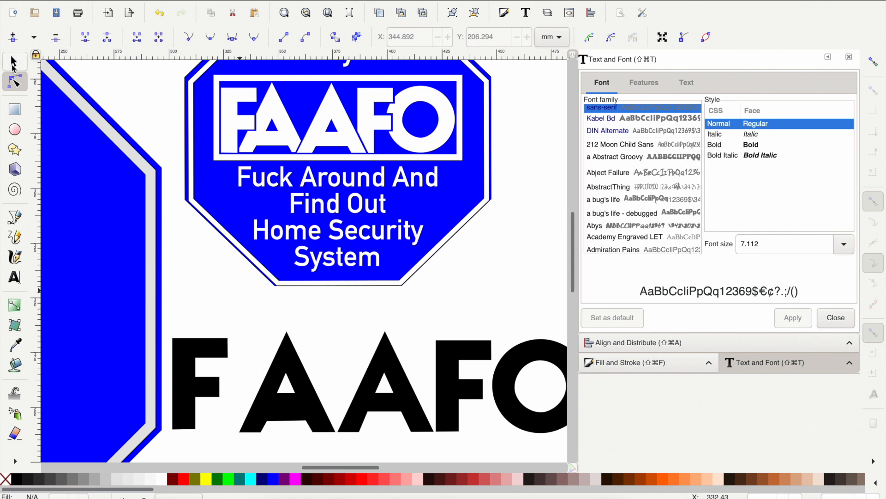
click(12, 64)
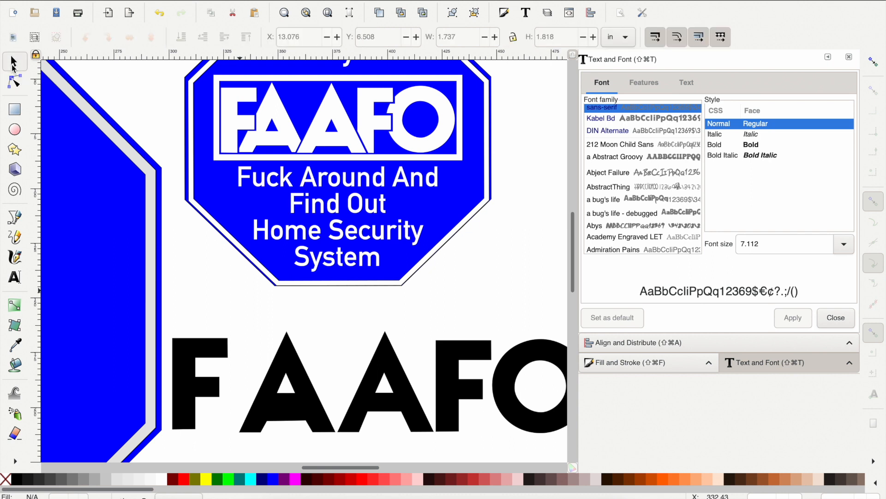
click(273, 419)
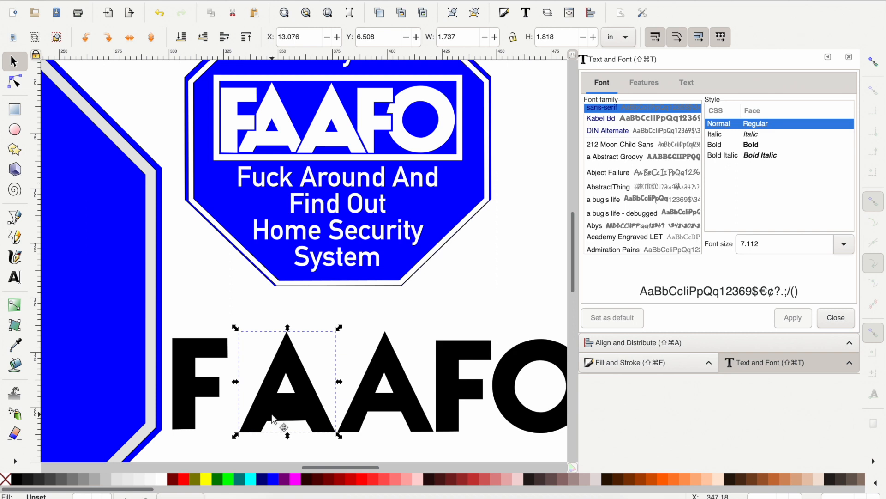
key(super+shift+k)
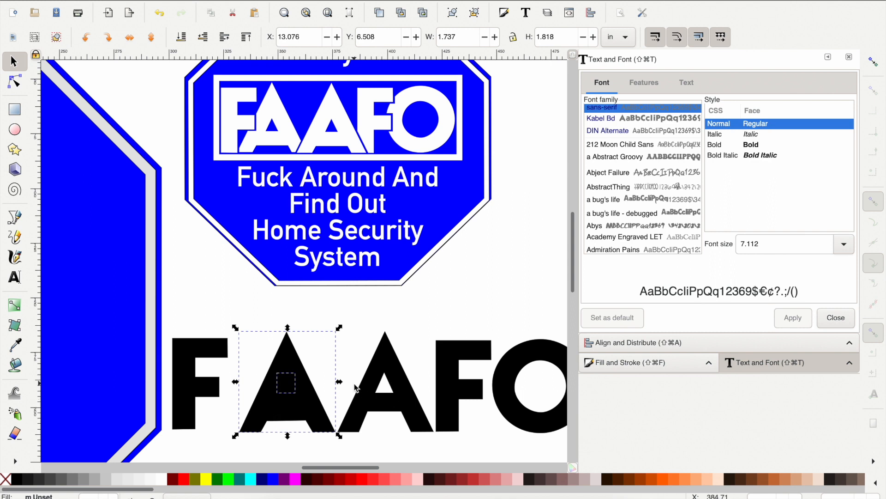
Step: Send the first A's outer shape behind its inner triangle and fill it with 20% gray
click(247, 311)
click(287, 344)
click(180, 38)
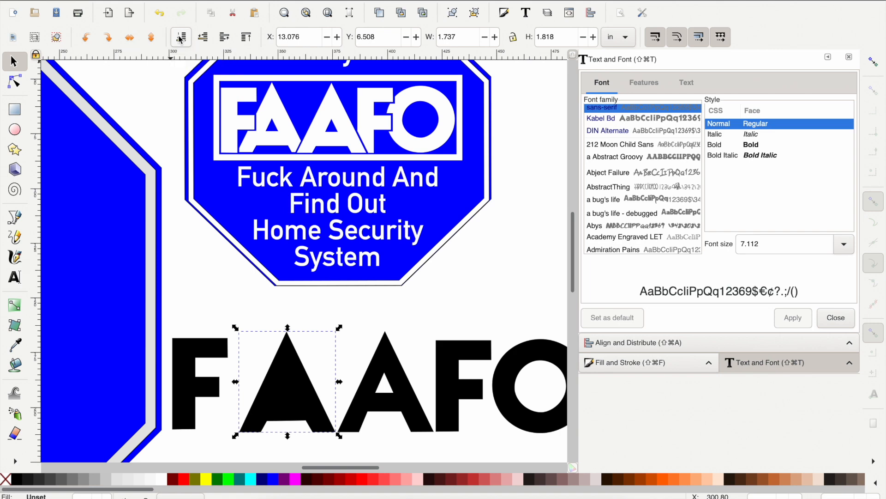
click(106, 482)
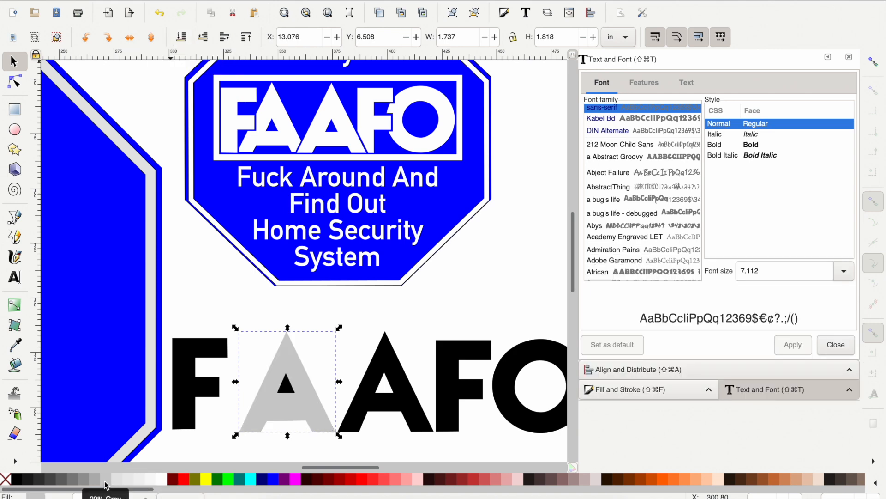
Step: Move the black inner triangle of the gray A straight down to Y 7.422 in
click(289, 390)
ctrl+scroll(296, 392, up, 2)
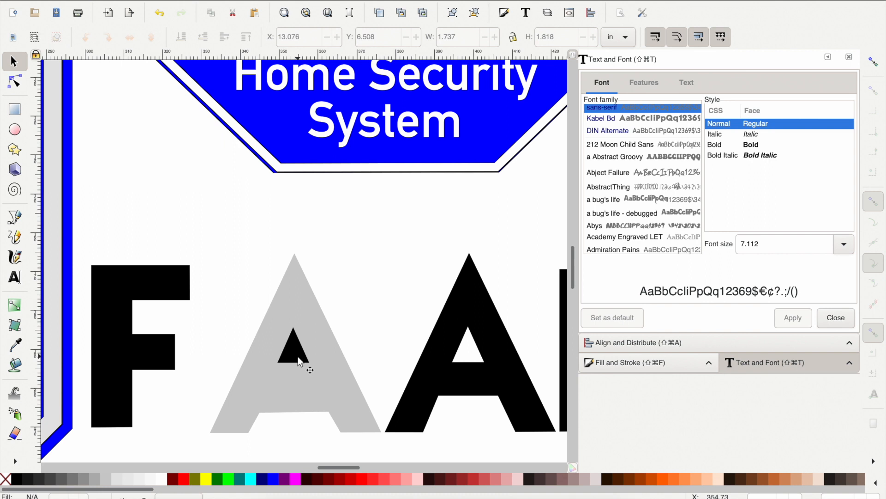
key(Down)
key(Down)
key(Down)
key(Down)
key(Down)
key(Down)
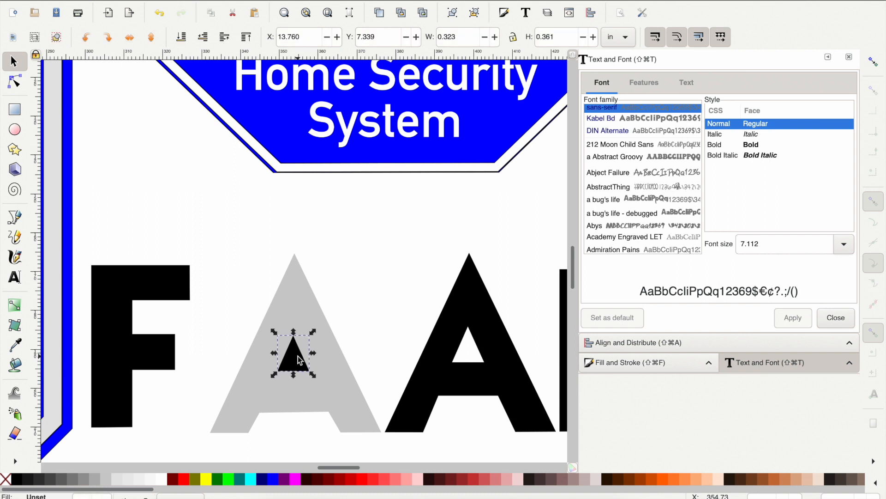
key(Down)
key(Down)
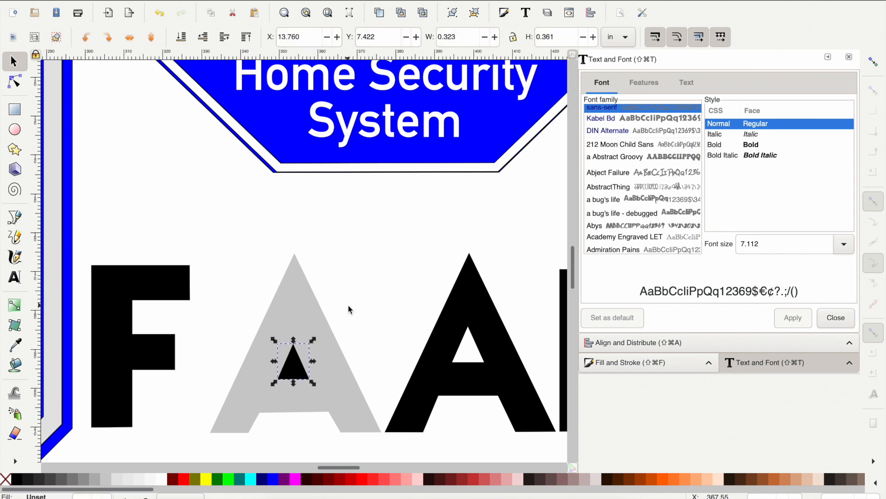
ctrl+scroll(349, 306, down, 2)
click(351, 326)
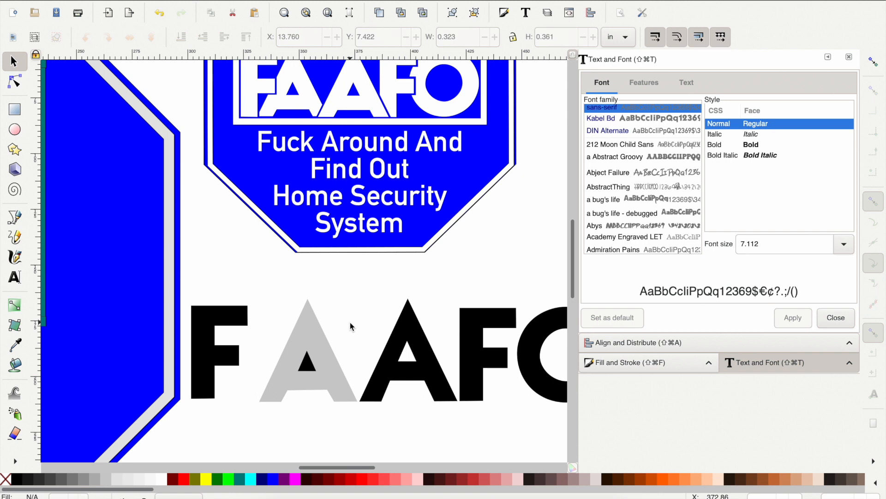
Step: Shorten the inner triangle of the gray A by lowering its apex node to Y 189.575 mm
click(307, 364)
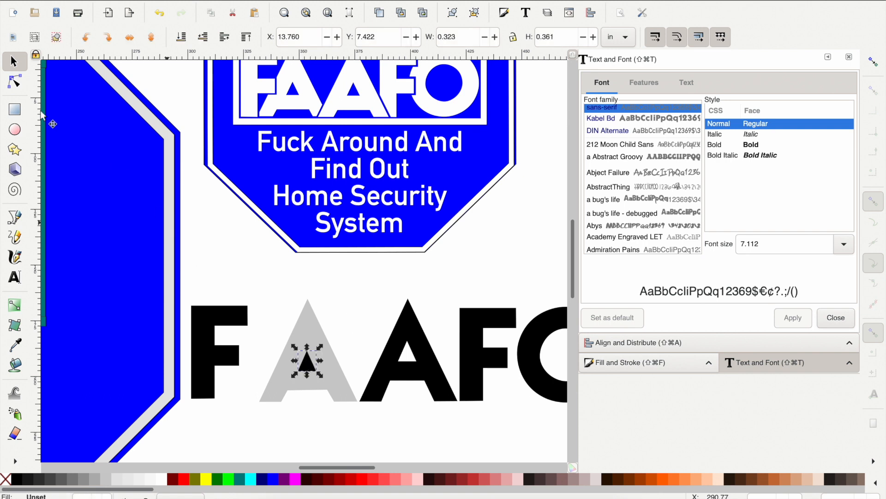
click(14, 81)
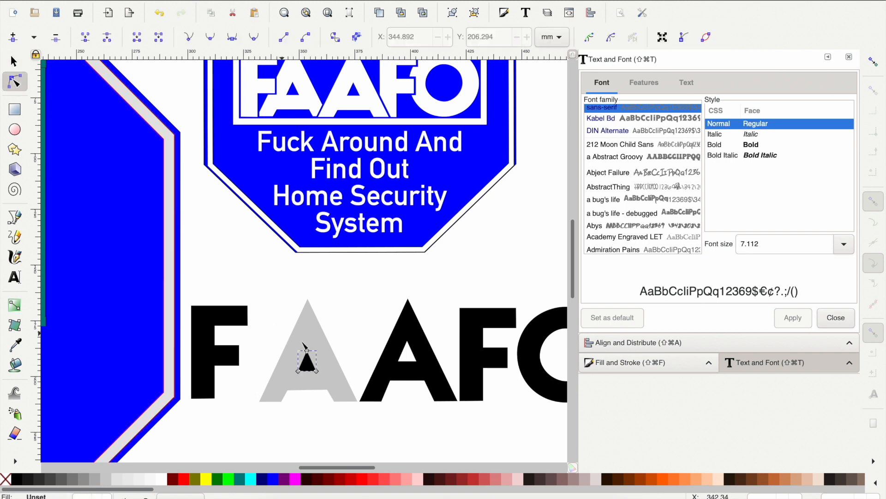
click(307, 351)
scroll(308, 354, up, 2)
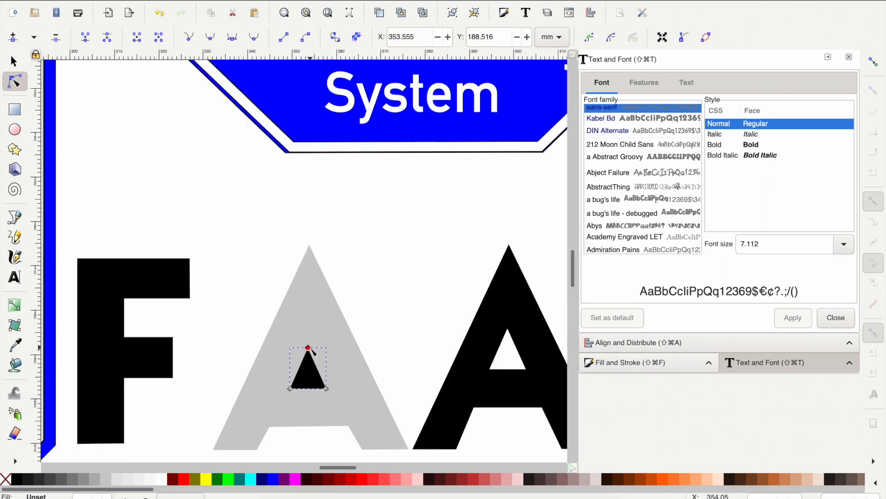
key(Down)
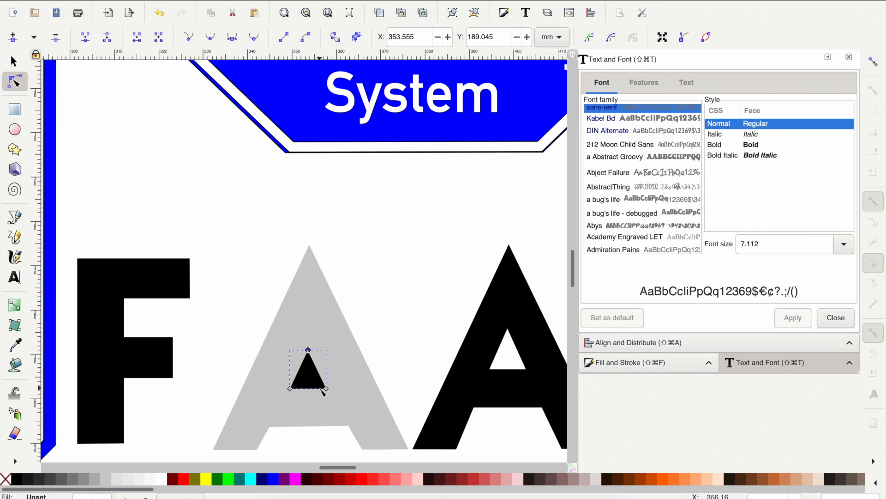
key(Down)
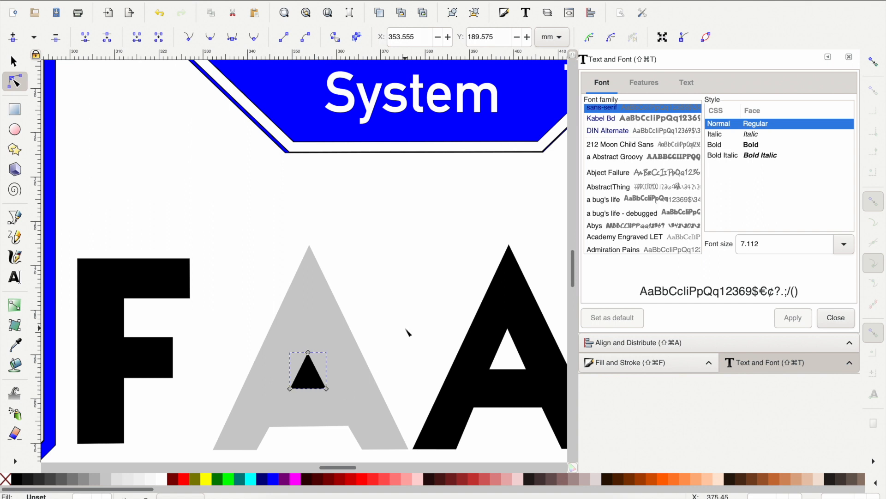
click(405, 333)
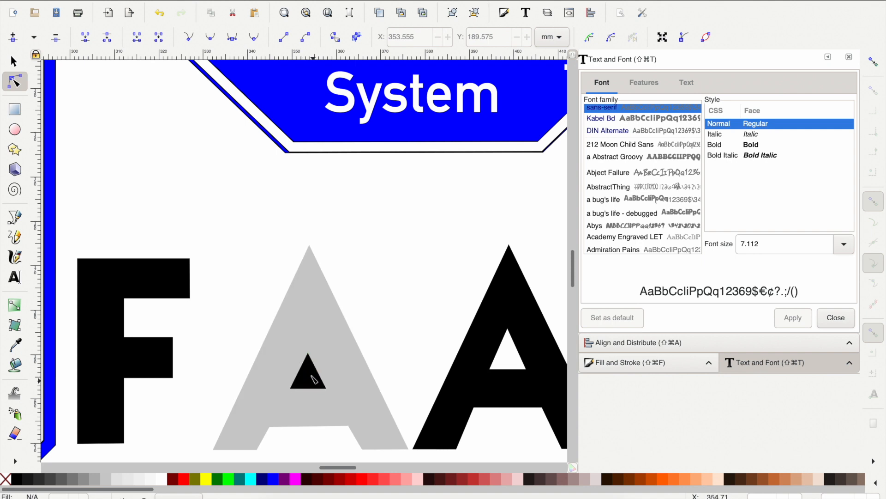
Step: Cut the black triangle out of the gray A with the Difference operation
scroll(314, 378, down, 3)
key(s)
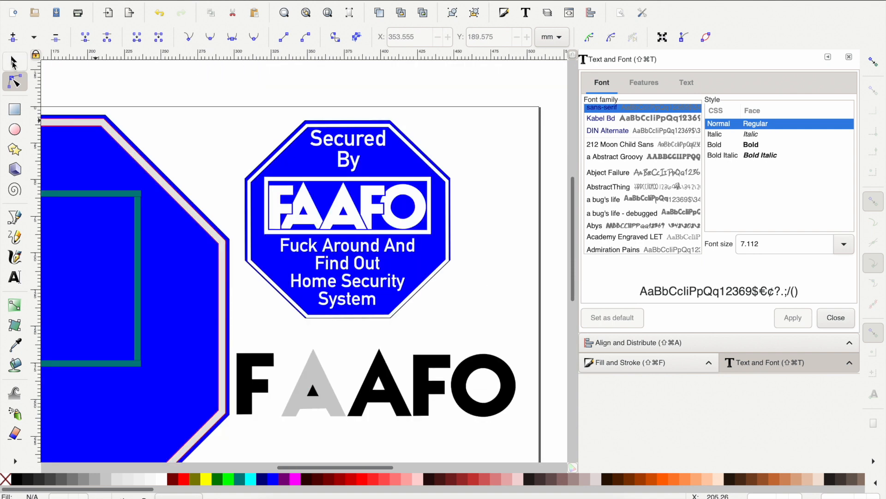
click(316, 407)
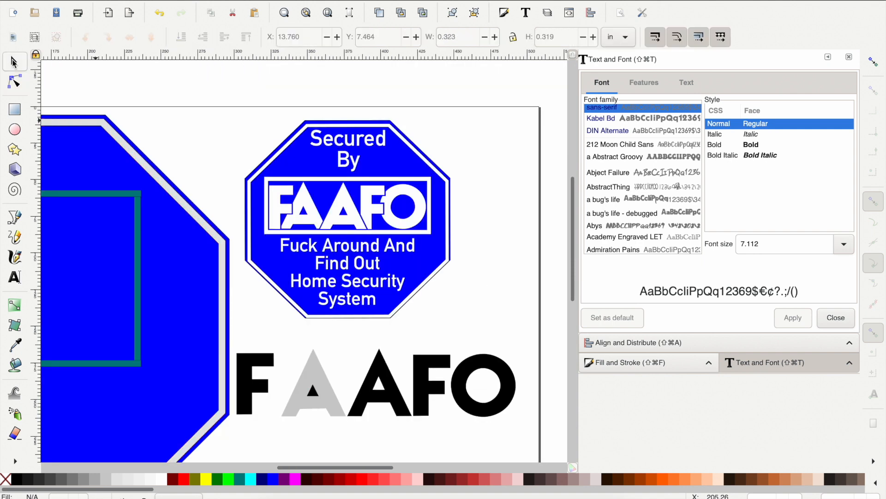
click(312, 392)
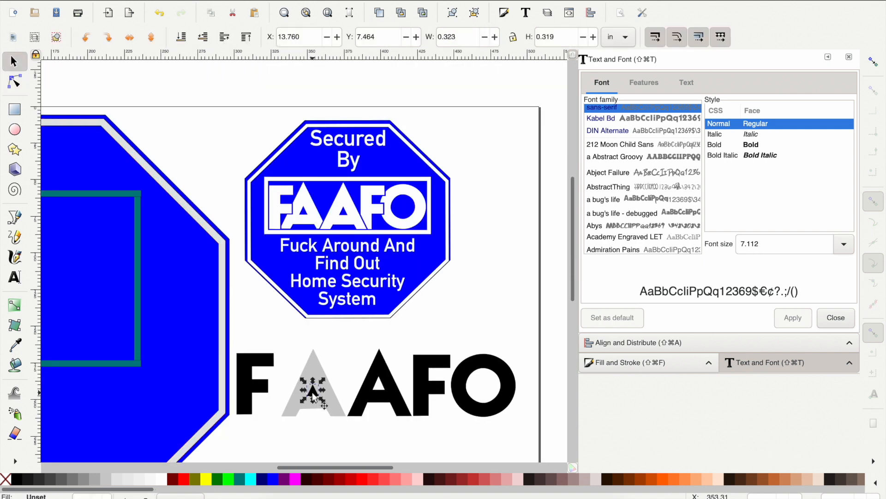
click(333, 402)
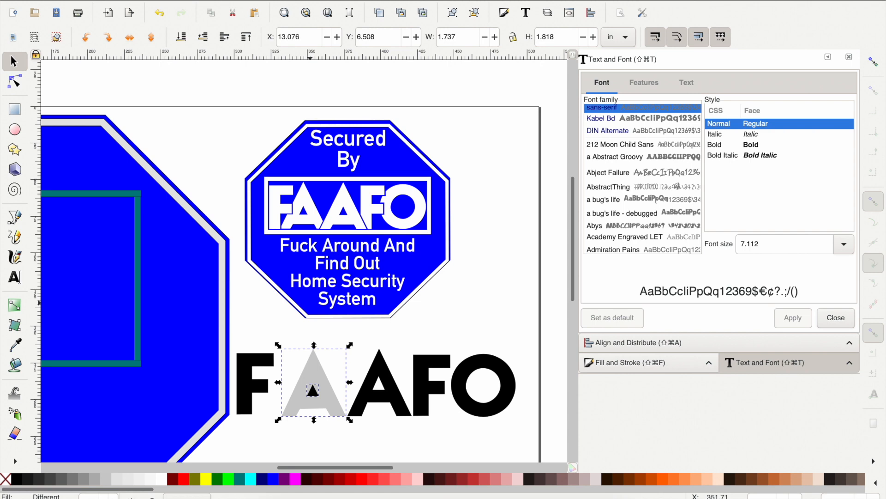
click(228, 2)
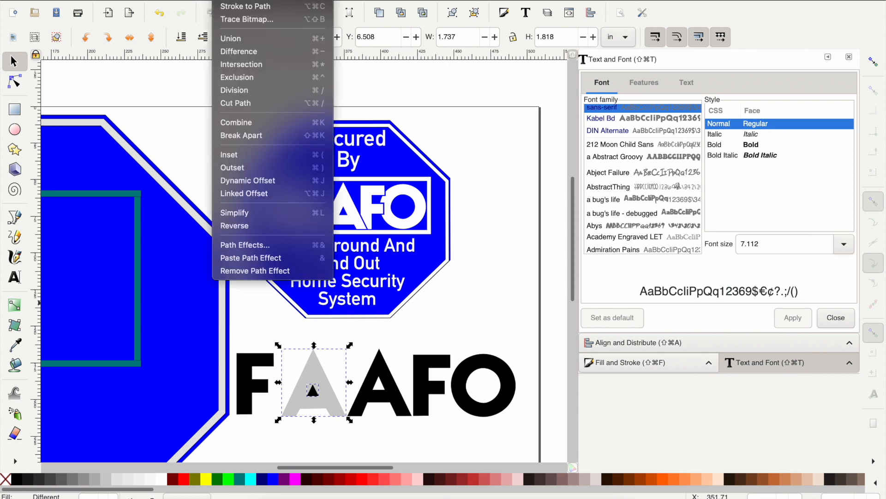
click(225, 52)
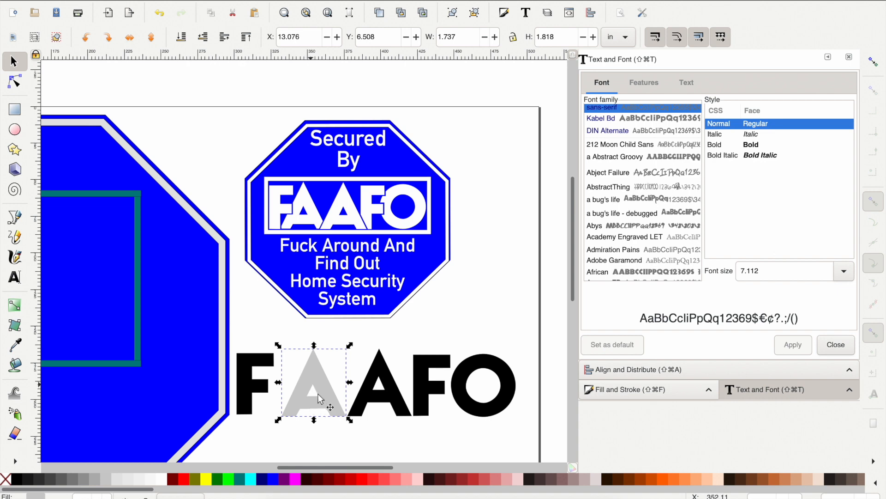
Step: Replace the black second A with a duplicate of the gray A moved horizontally to X 14.805 in
click(365, 401)
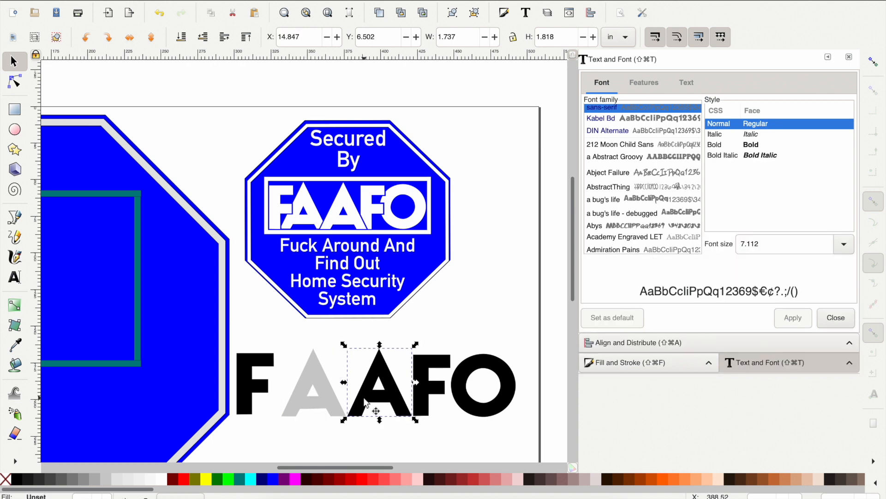
key(Delete)
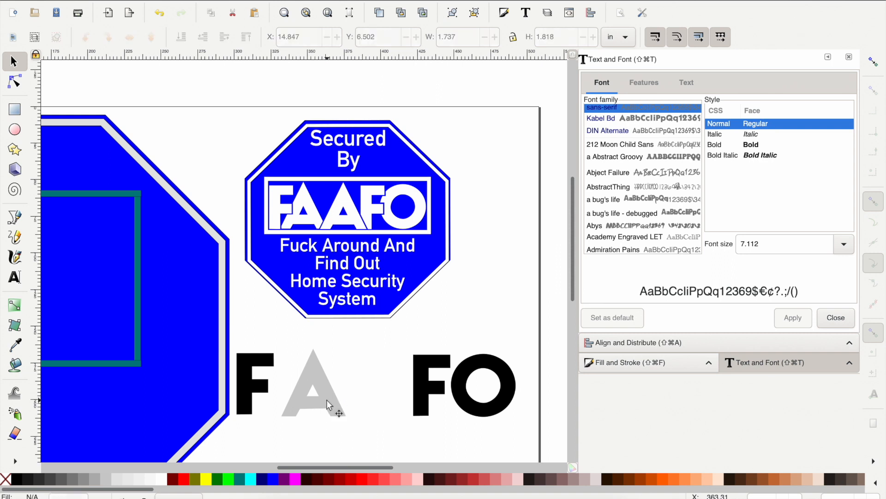
click(327, 401)
key(ctrl+d)
key(shift+Right)
key(shift+Right)
key(shift+Right)
key(shift+Right)
key(shift+Right)
key(shift+Right)
key(shift+Right)
key(shift+Right)
key(Right)
key(Right)
key(Right)
key(Right)
key(Right)
key(Right)
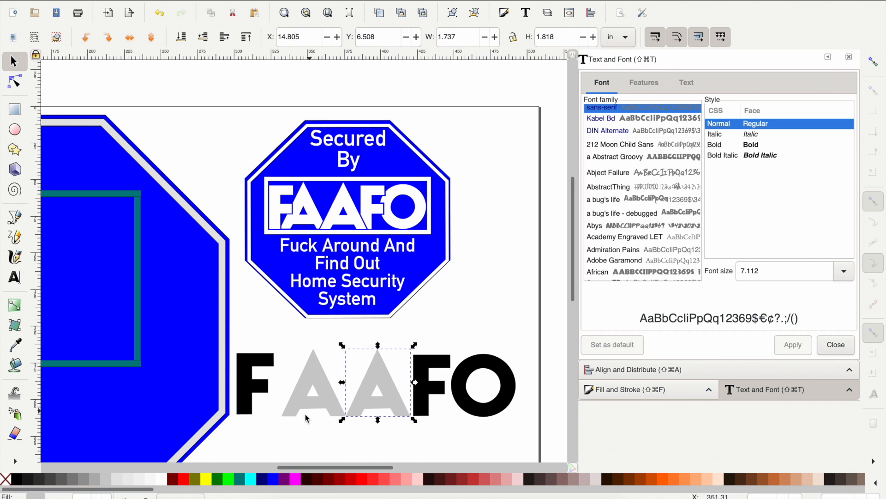
Step: Move the first F horizontally to X 12.498 in so it overlaps the lower corner of the first gray A
click(250, 392)
key(shift+Right)
key(shift+Right)
key(Right)
key(Right)
key(Right)
key(Right)
key(Right)
key(Right)
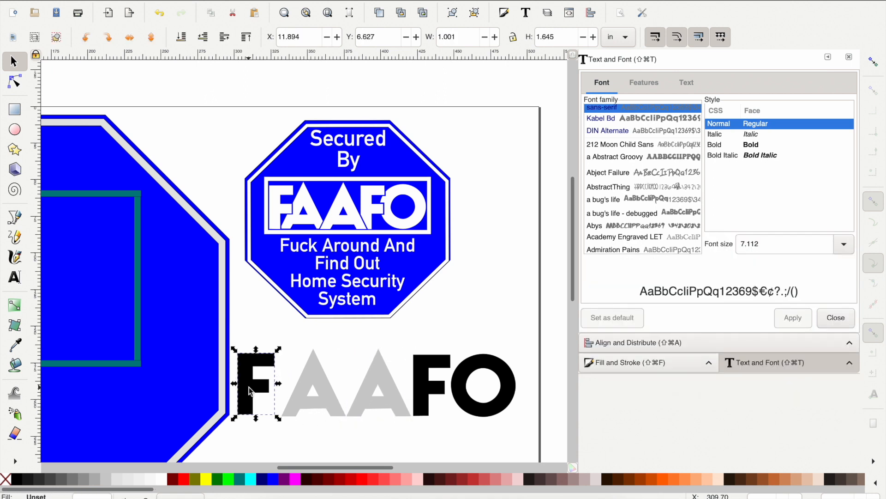
scroll(249, 391, right, 3)
scroll(250, 392, down, 1)
key(Right)
key(Right)
key(Right)
key(Right)
key(Right)
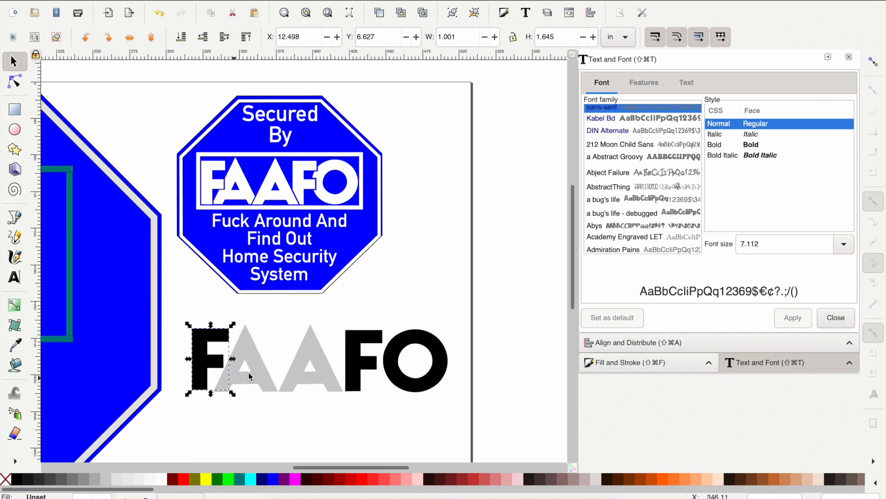
Step: Shift the letters F, A, A and F together towards the O, to X 12.644 in
shift+click(250, 379)
shift+click(323, 378)
shift+click(363, 372)
key(Right)
key(Right)
key(Right)
key(Right)
key(Right)
key(Right)
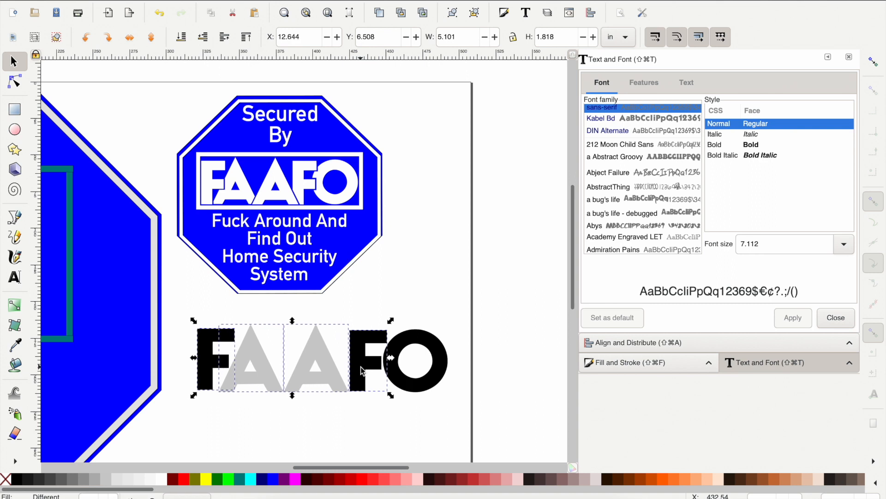
Step: Align the bottom edges of all five FAAFO letters and fill them black
shift+click(409, 376)
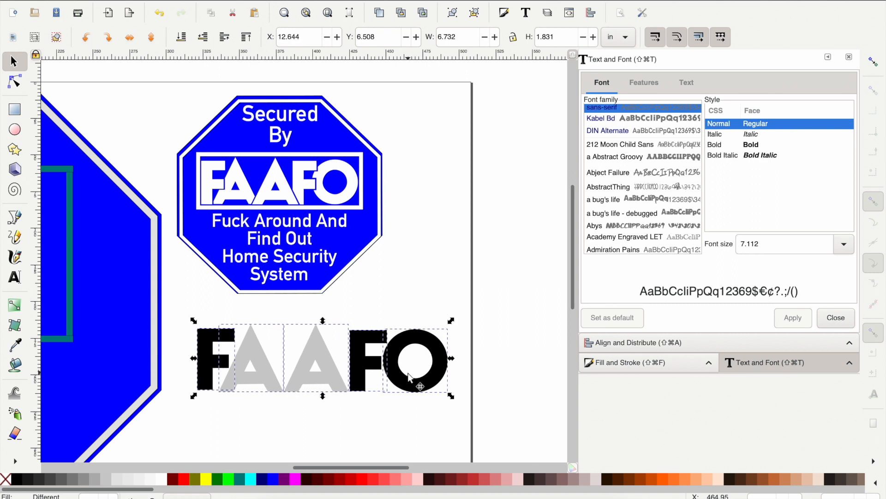
click(593, 13)
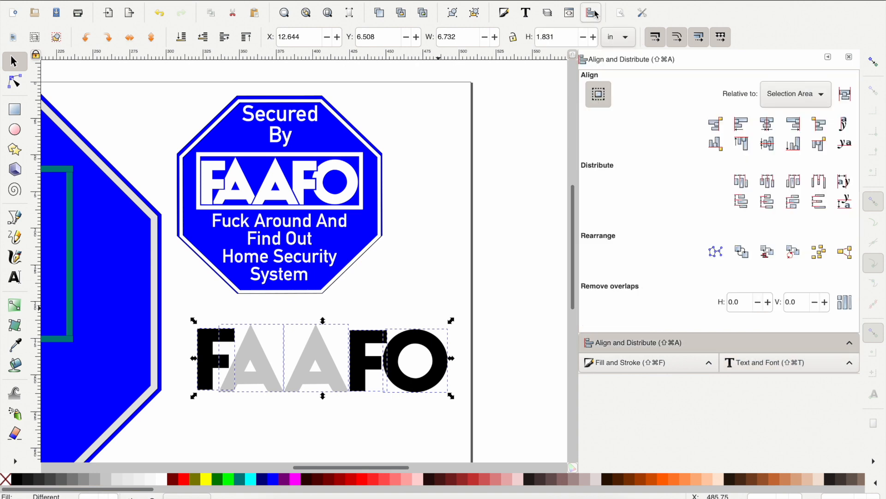
click(795, 143)
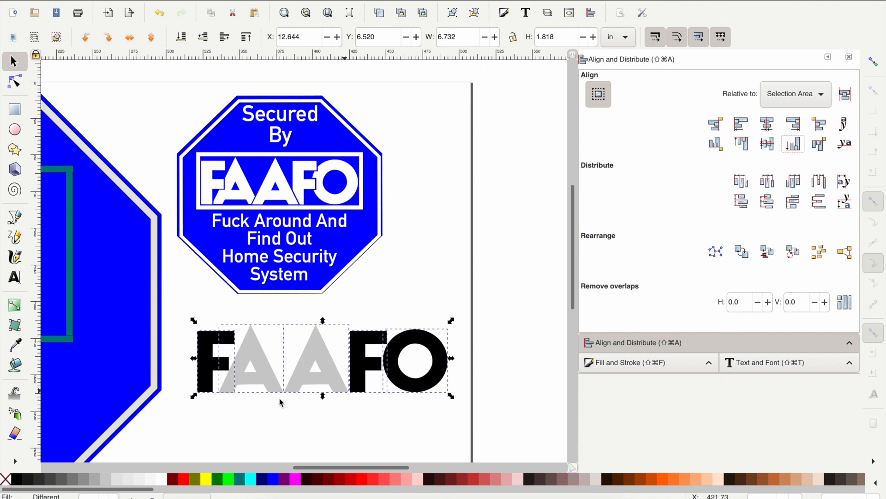
click(15, 480)
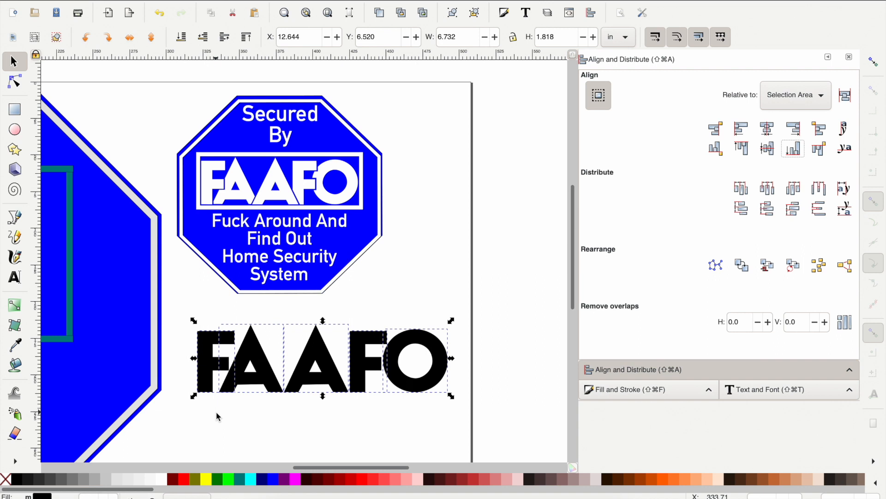
Step: Fill a duplicate set of the five letters maroon, outset it twice and send it behind the black letters
click(173, 480)
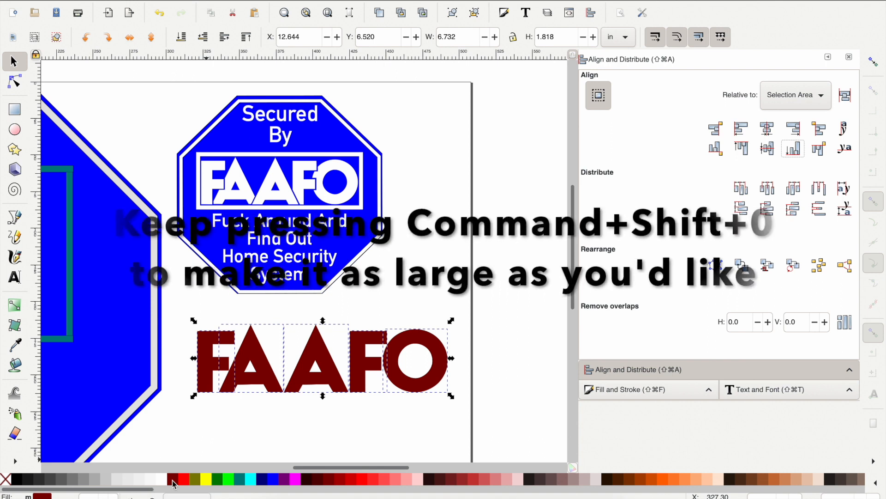
key(super+shift+0)
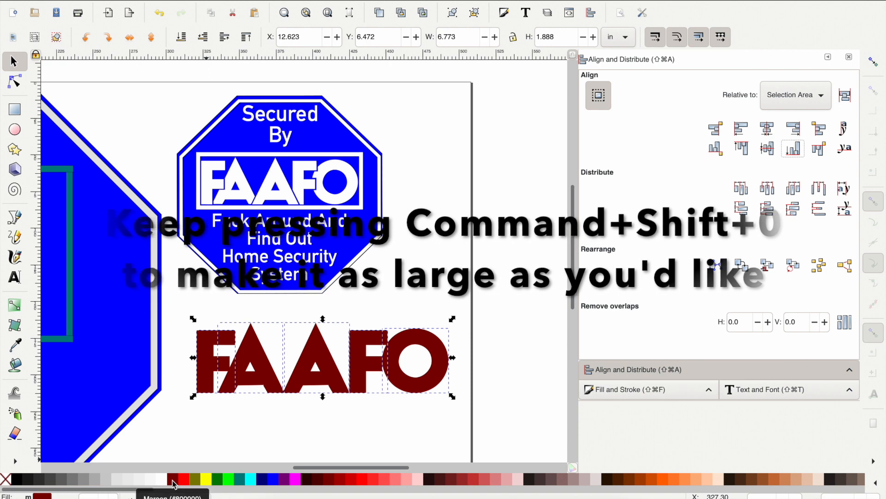
key(super+shift+0)
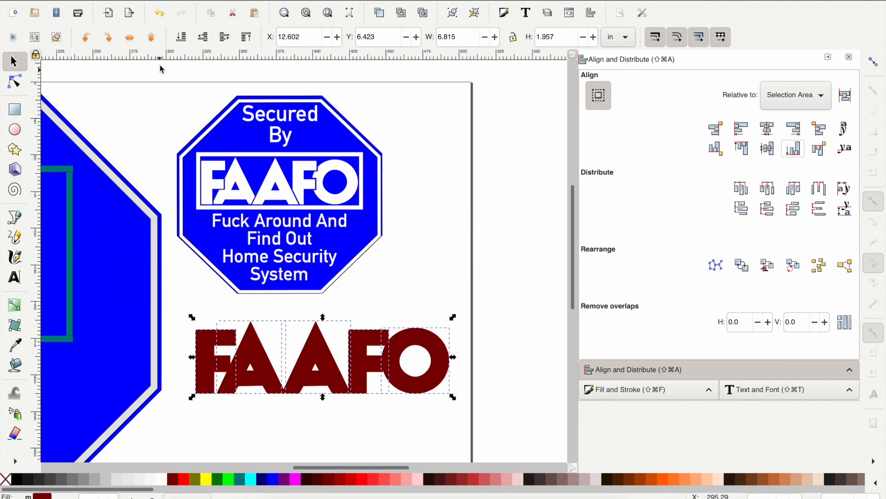
click(181, 38)
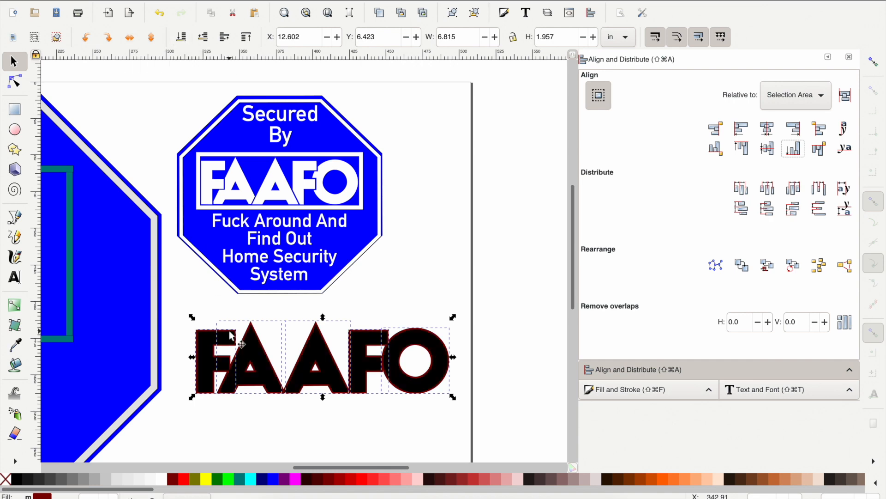
Step: Recolor the backing letters orange and outset them once more
ctrl+scroll(232, 335, up, 1)
ctrl+scroll(232, 336, up, 1)
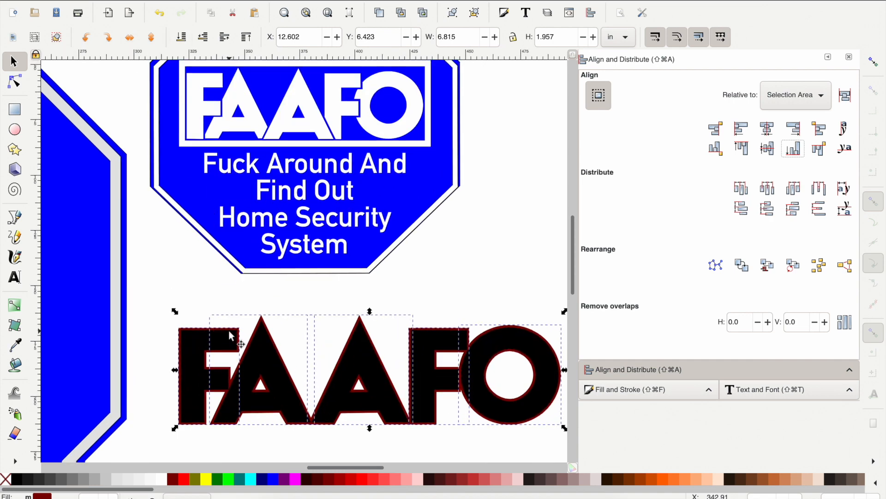
shift+click(664, 480)
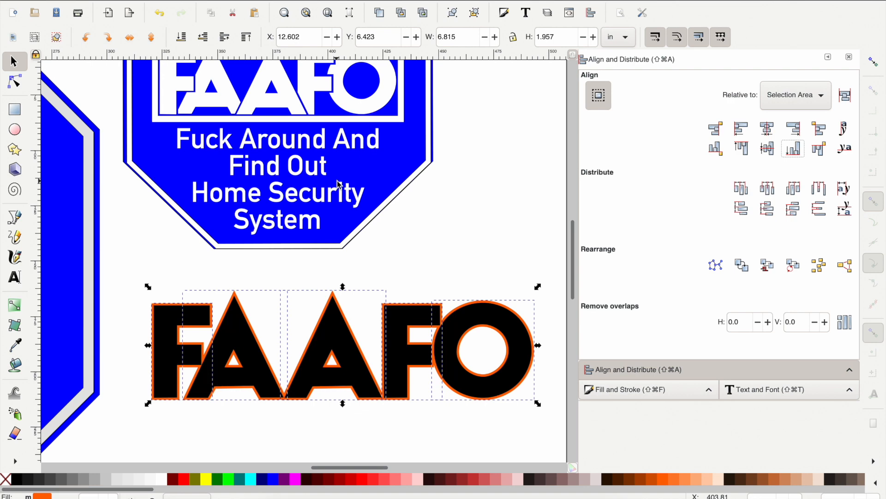
key(ctrl+parenright)
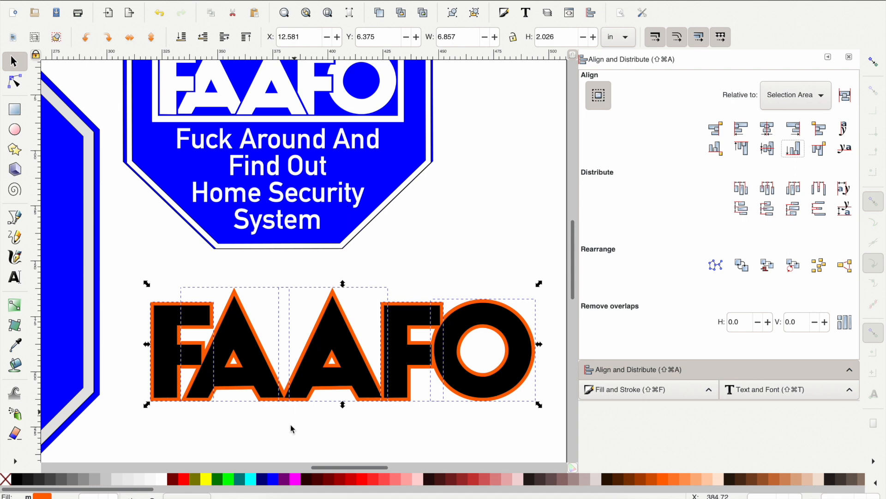
Step: Place duplicates of the orange first F and the black first A below the word at X 12.760 in, Y 8.658 in
scroll(292, 428, down, 2)
click(221, 358)
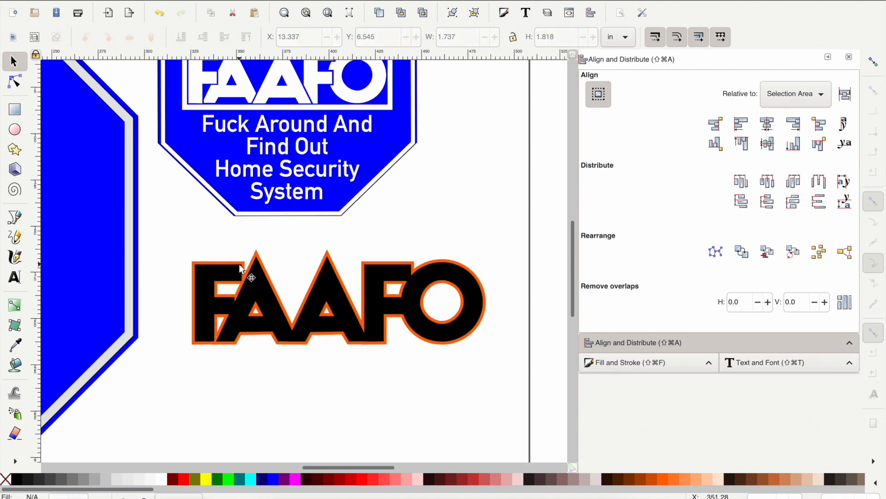
click(193, 268)
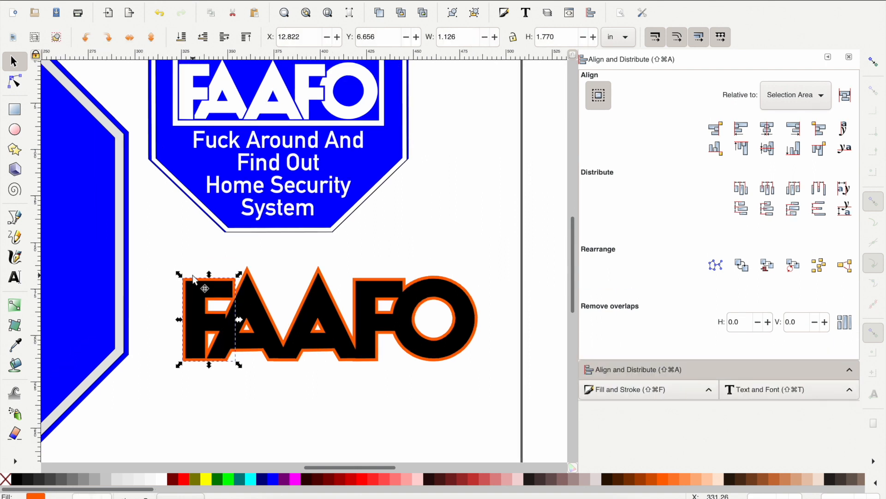
shift+click(247, 312)
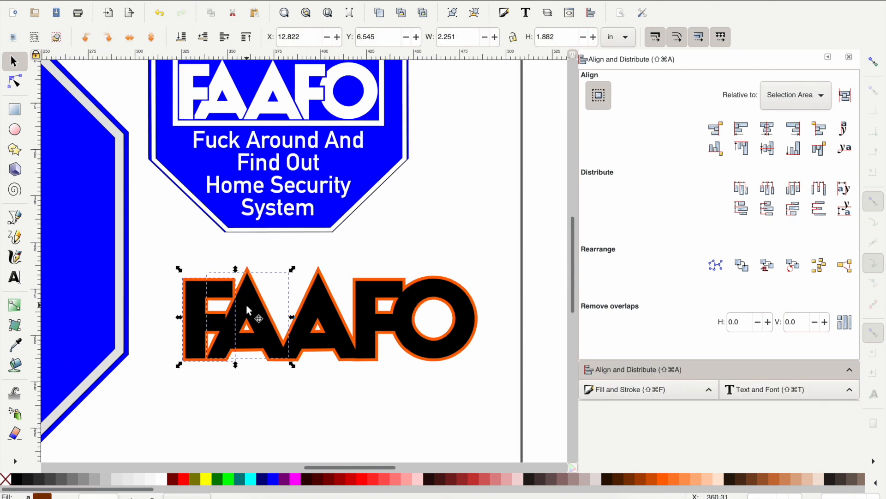
drag(249, 310, 245, 409)
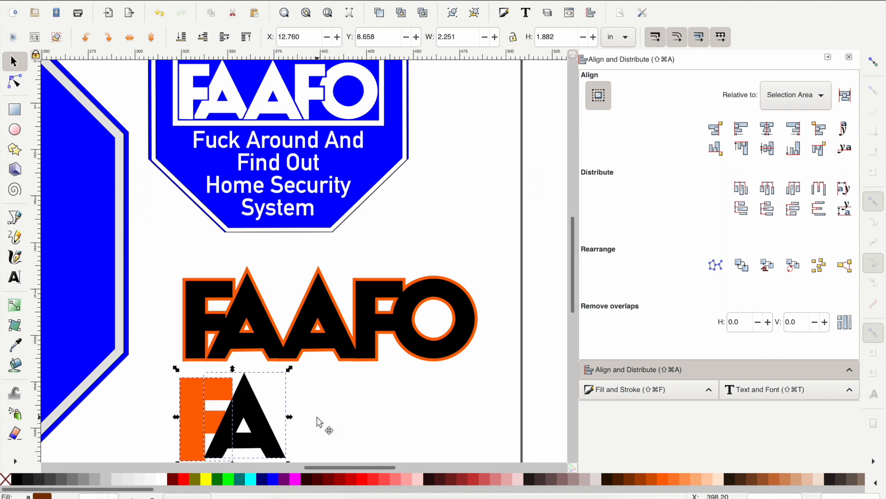
Step: Raise the orange F copy above the black A copy and cut it out of the A with the Difference operation
key(super+minus)
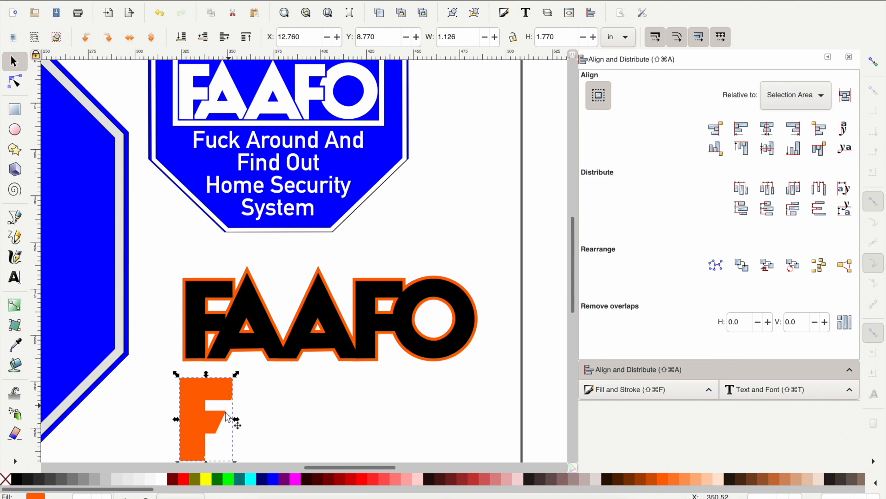
key(super+z)
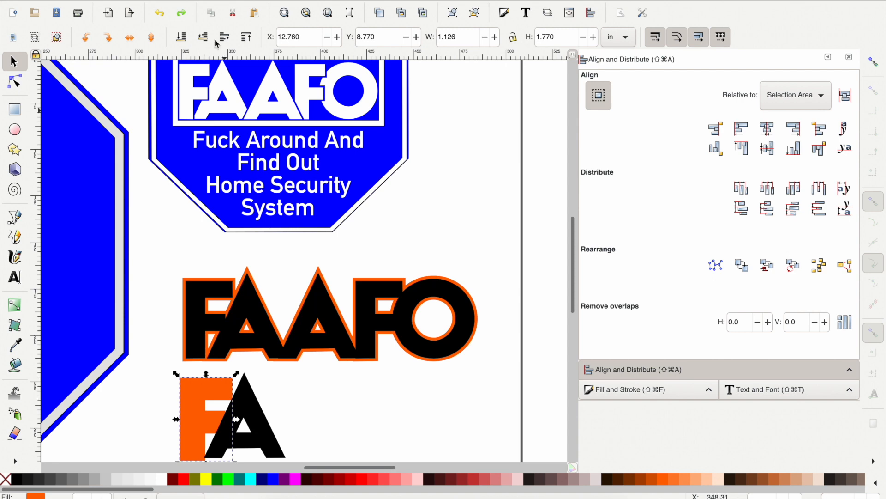
click(247, 38)
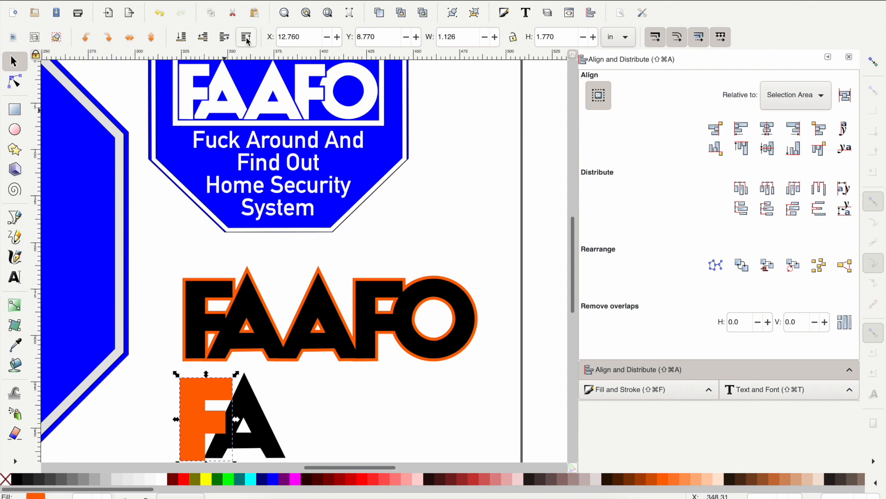
shift+click(258, 429)
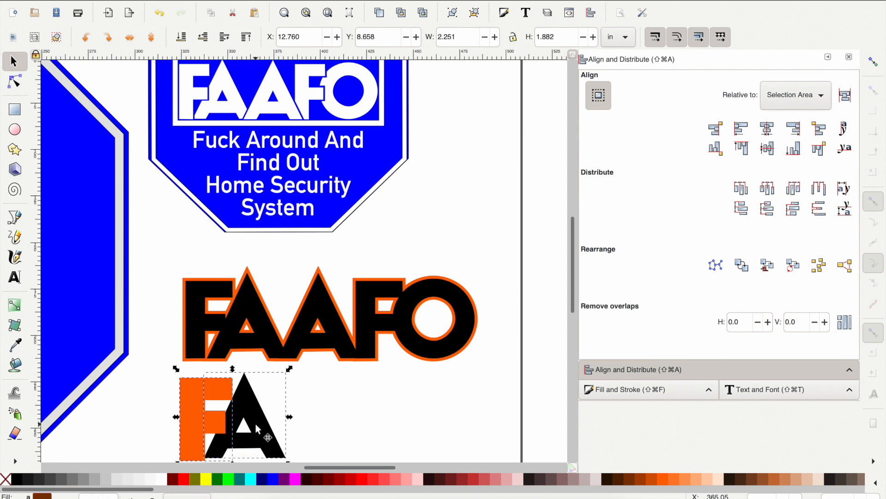
key(super+minus)
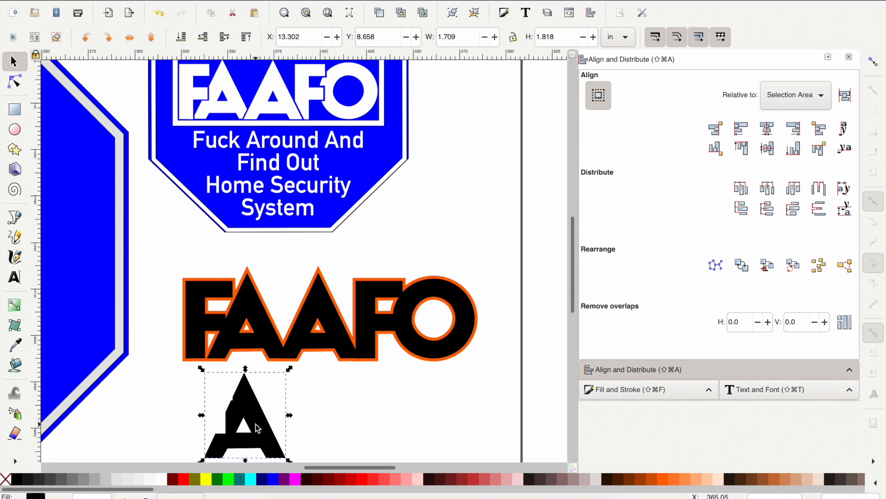
Step: Replace the black first A in the word with the notched A, placed at X 13.339 in, Y 6.545 in
drag(243, 423, 249, 335)
click(248, 282)
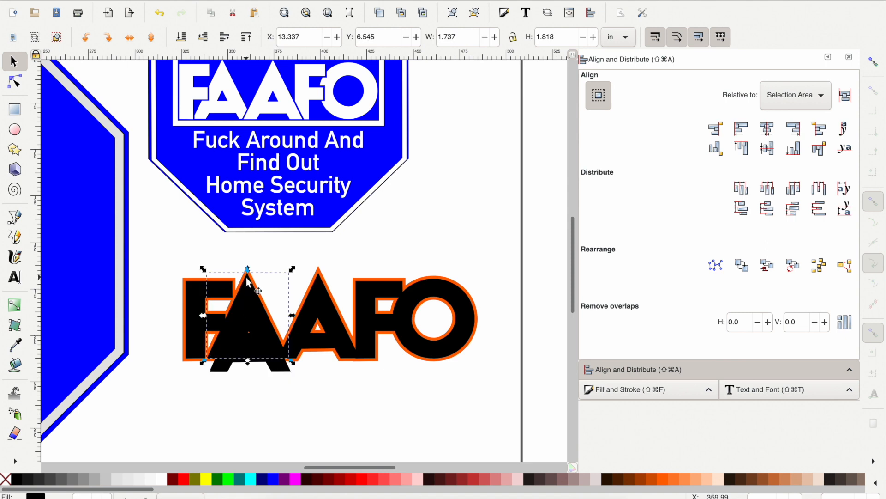
drag(250, 311, 247, 303)
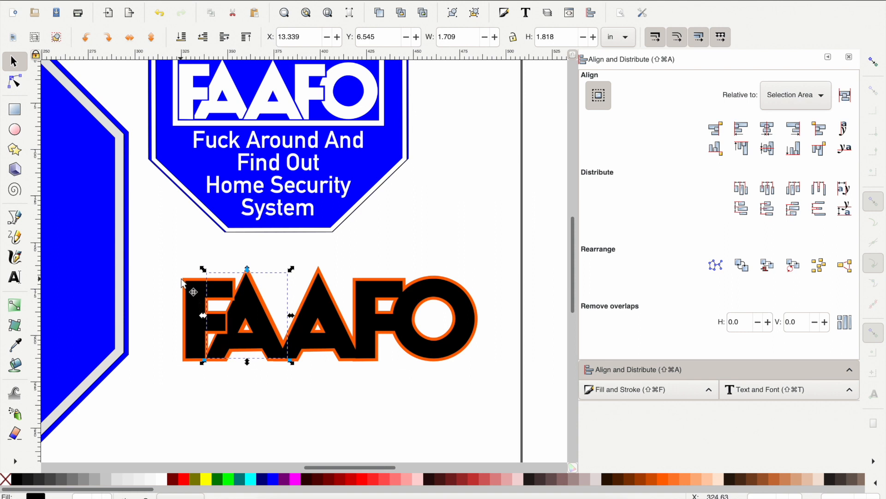
Step: Delete the orange F behind the first black F and nudge the notched A to X 13.360 in, Y 6.524 in
click(184, 283)
key(Page_Down)
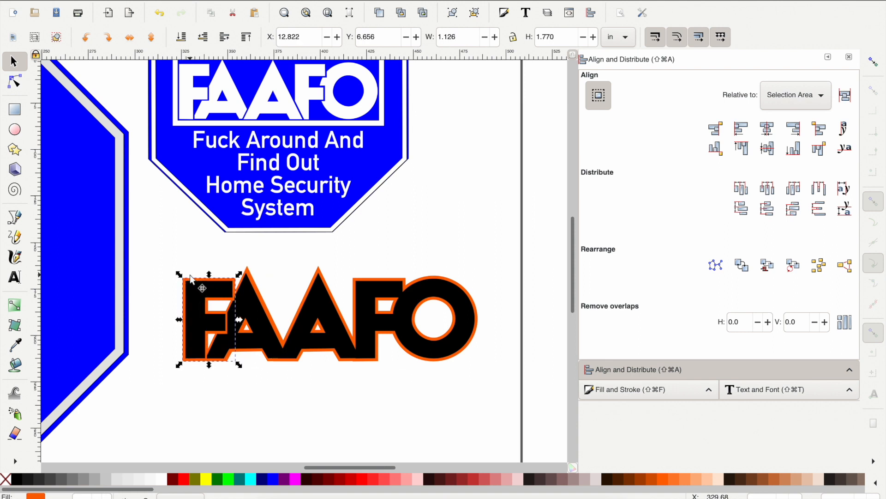
key(Escape)
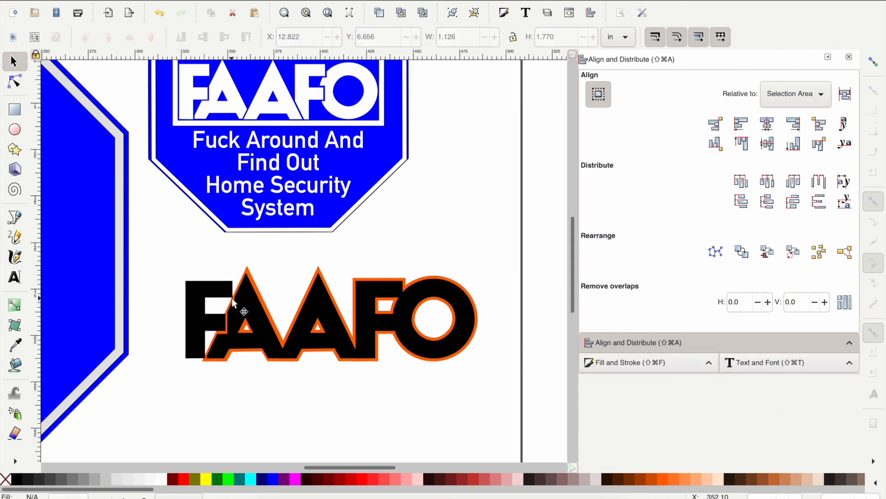
click(236, 335)
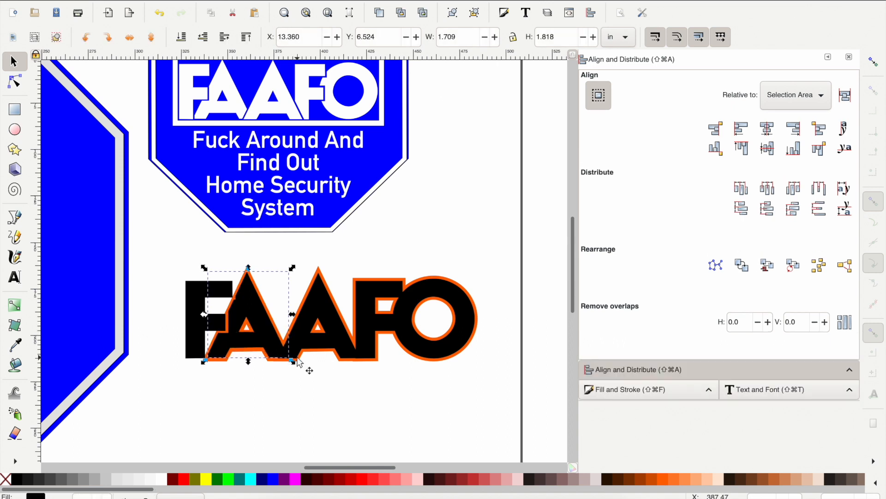
Step: Place duplicates of the notched black A and the orange second A below the word at X 13.385 in, Y 8.688 in
click(277, 391)
click(267, 330)
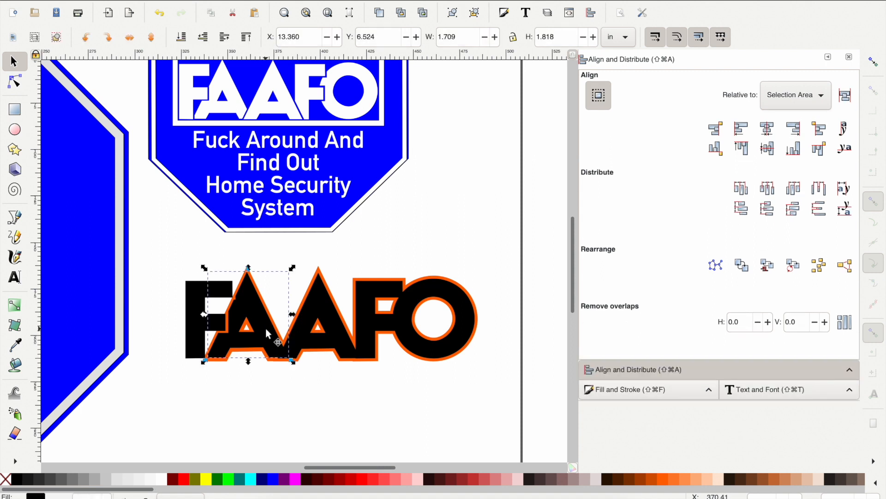
shift+click(320, 269)
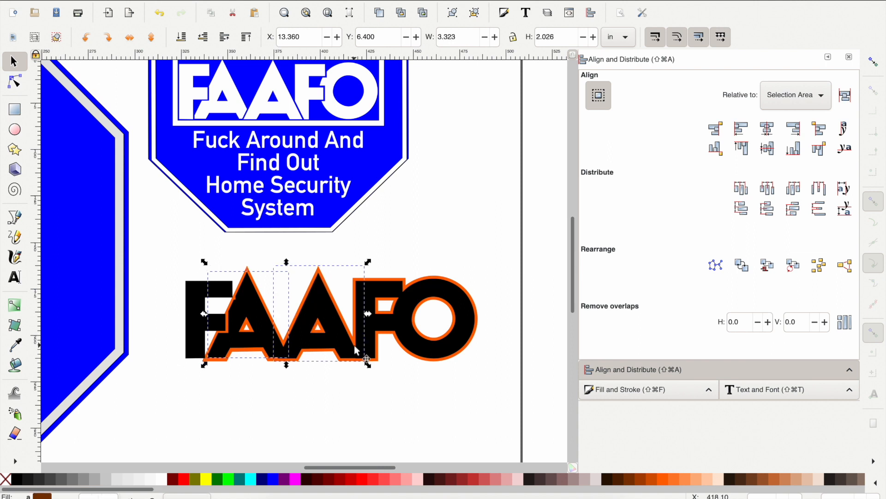
drag(355, 348, 337, 431)
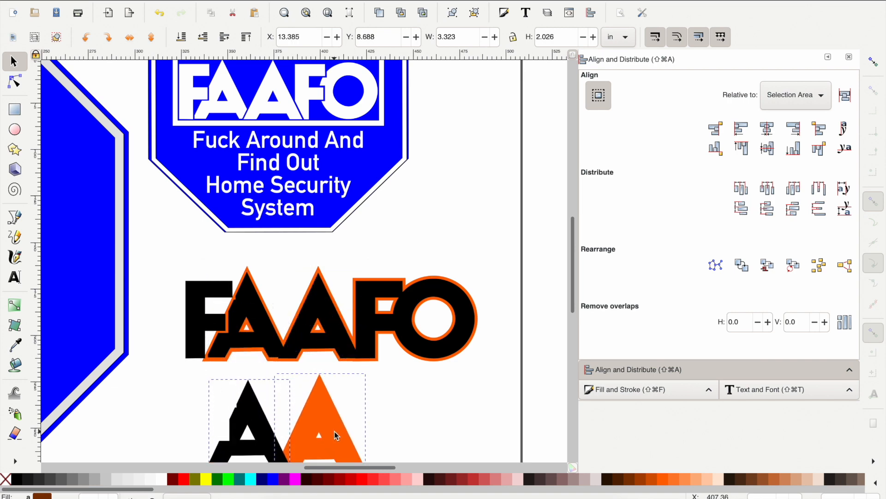
scroll(336, 431, down, 2)
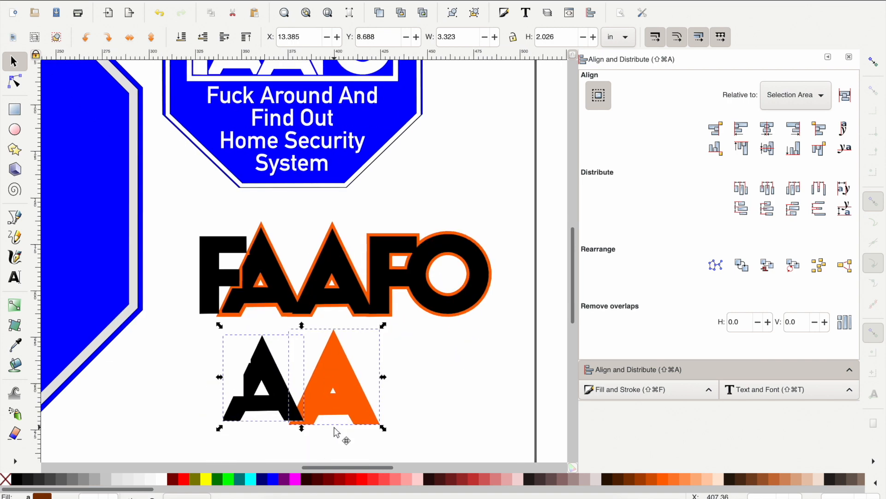
Step: Lower the notched black A copy beneath the orange A copy and cut the orange A out of it with Difference
key(super+minus)
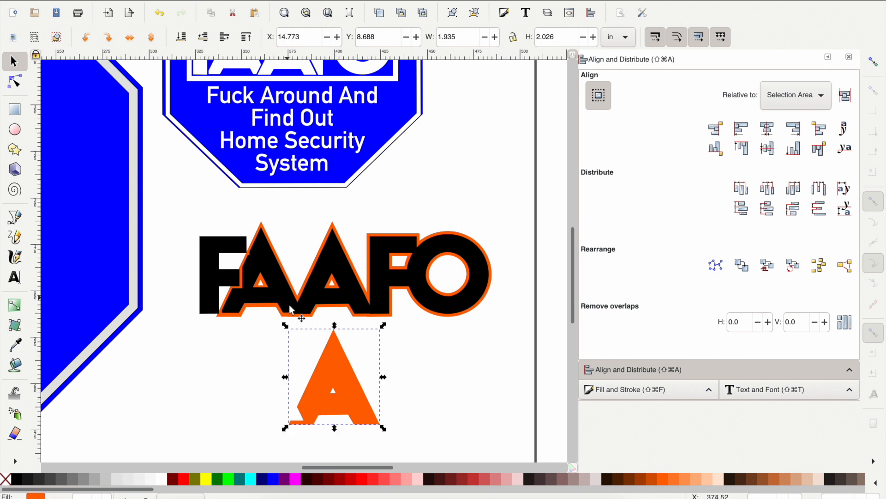
key(super+z)
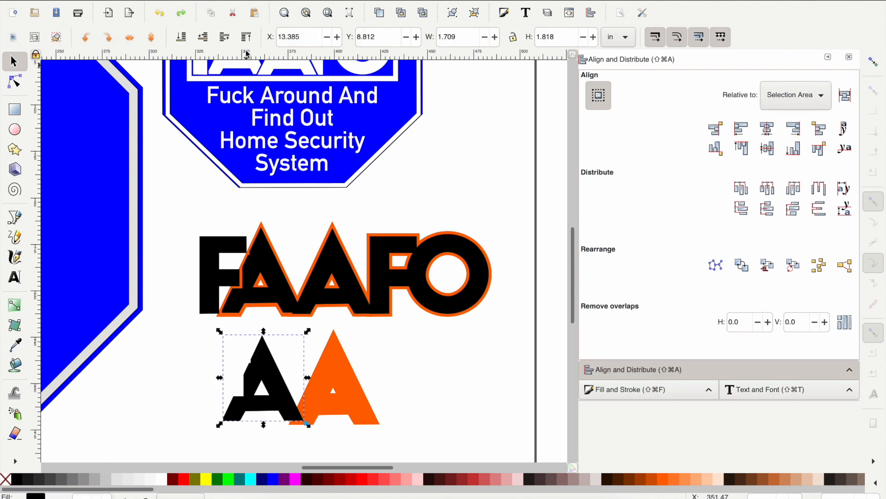
click(180, 38)
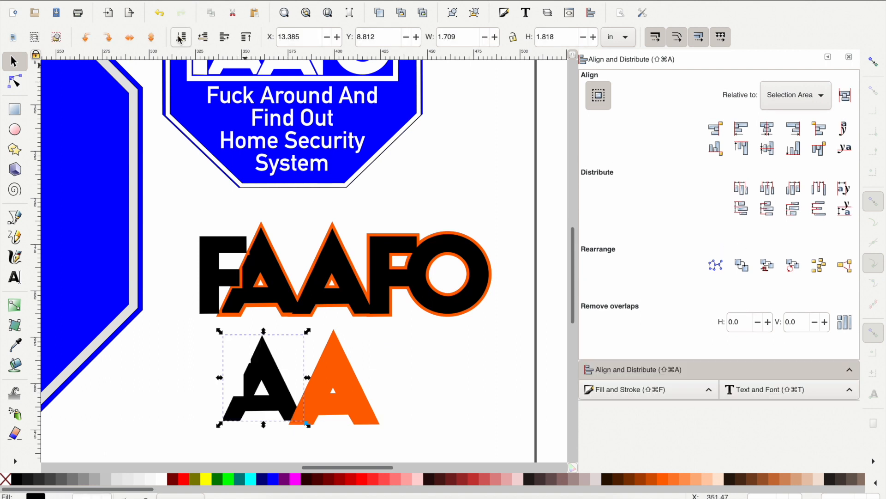
shift+click(366, 423)
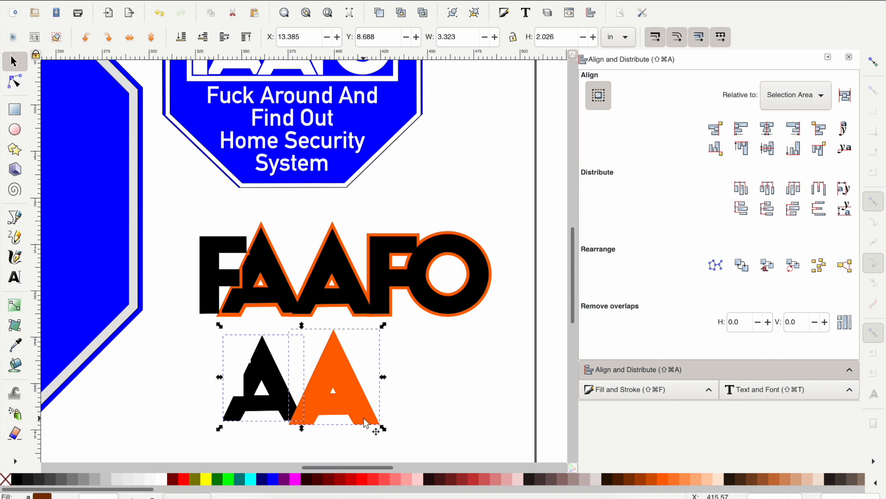
key(super+minus)
Step: Replace the word's first black A with the newly cut A, giving it a contrasting fill for placement
scroll(365, 422, up, 1)
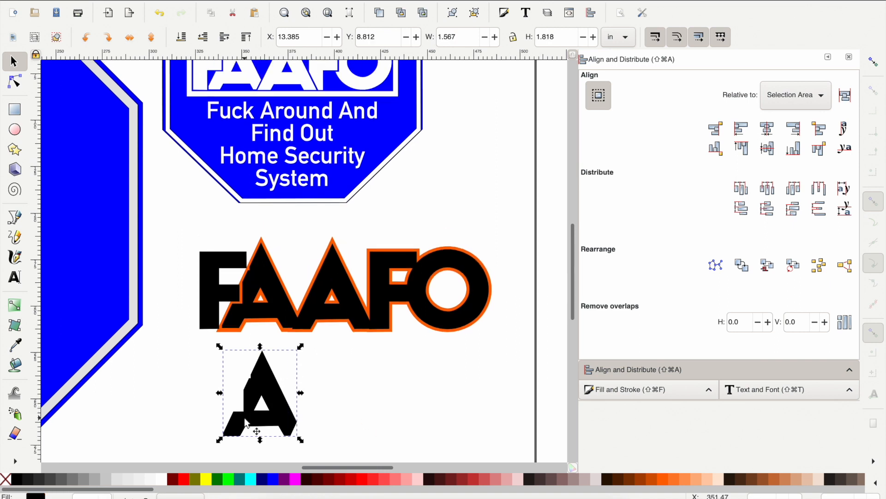
drag(245, 422, 247, 352)
click(246, 37)
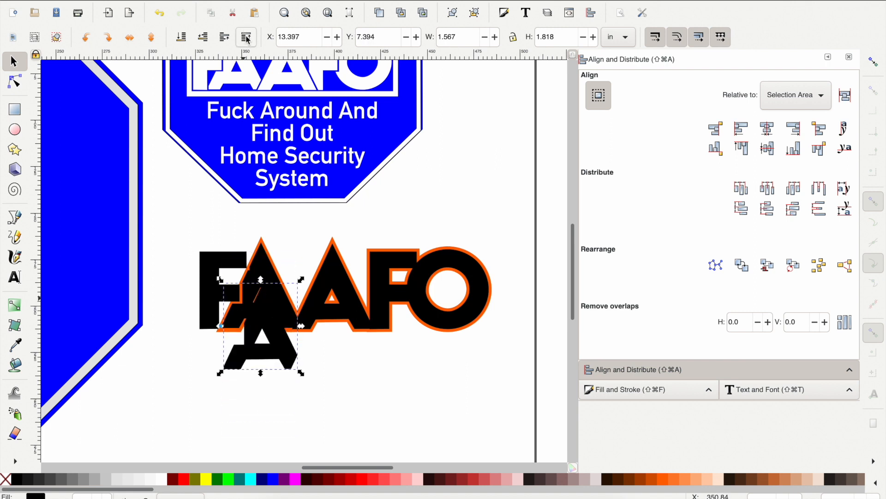
click(361, 478)
drag(270, 339, 270, 305)
click(272, 309)
click(260, 368)
Step: Align the newly cut A at X 13.355 in, Y 6.545 in with a black fill and delete the orange A behind it
scroll(259, 367, up, 1)
scroll(259, 368, up, 1)
drag(262, 308, 260, 308)
click(17, 481)
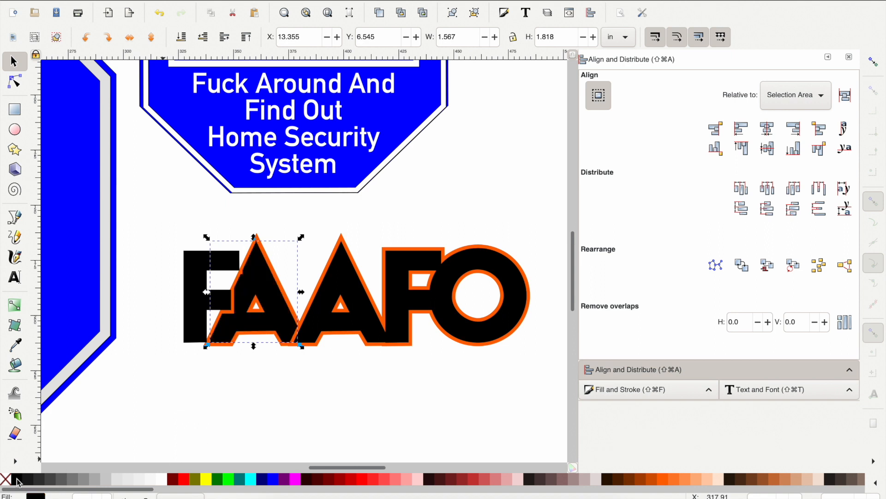
click(260, 239)
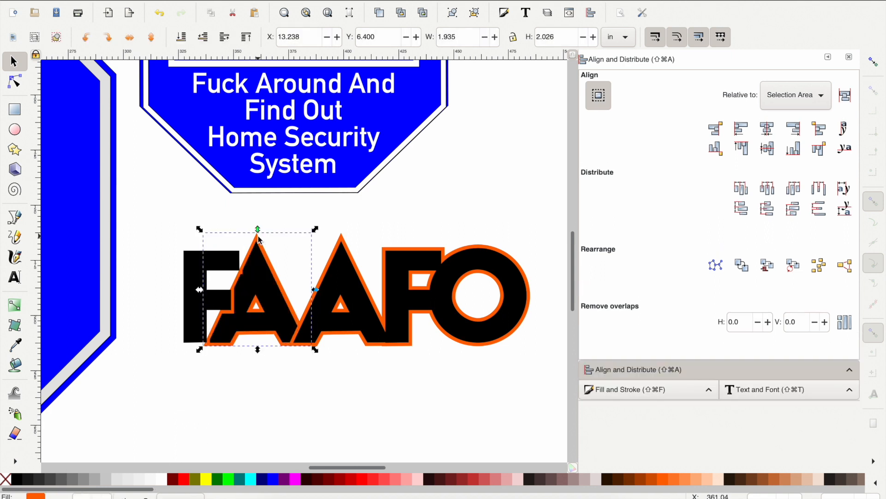
key(Delete)
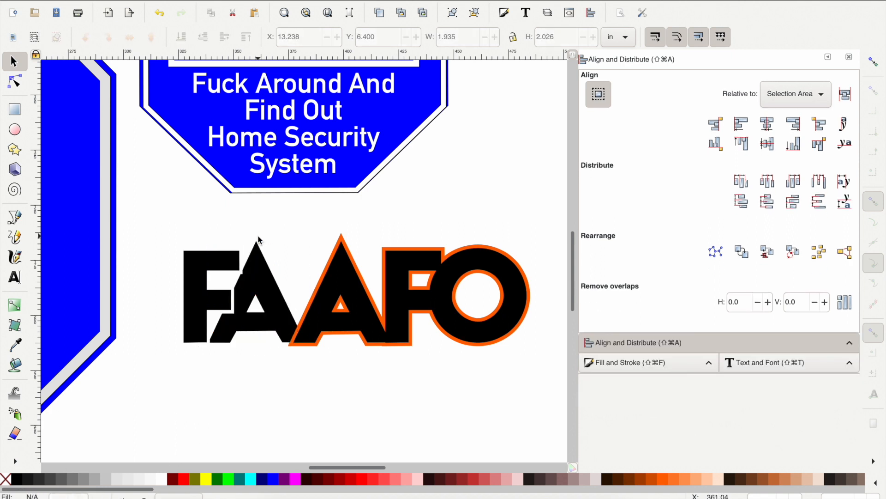
Step: Place duplicates of the orange second A and the black second F below the word at X 14.654 in, Y 8.612 in
scroll(393, 290, up, 3)
scroll(393, 289, right, 2)
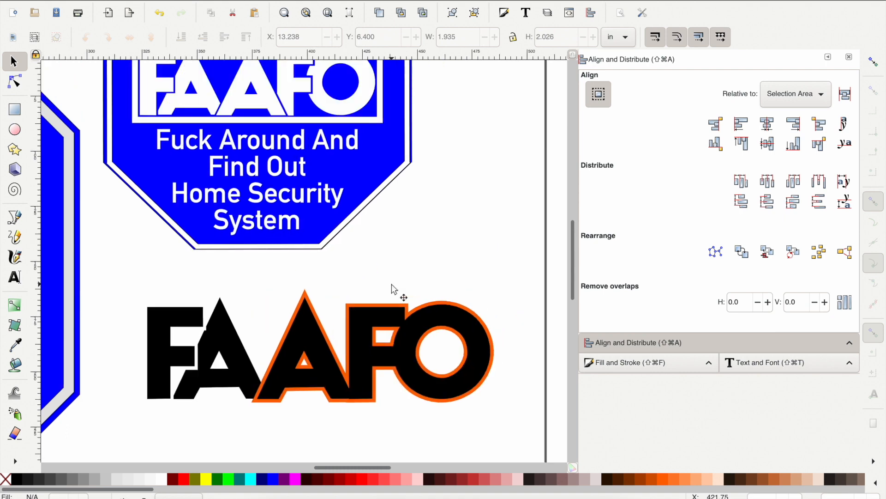
click(295, 291)
scroll(303, 295, down, 1)
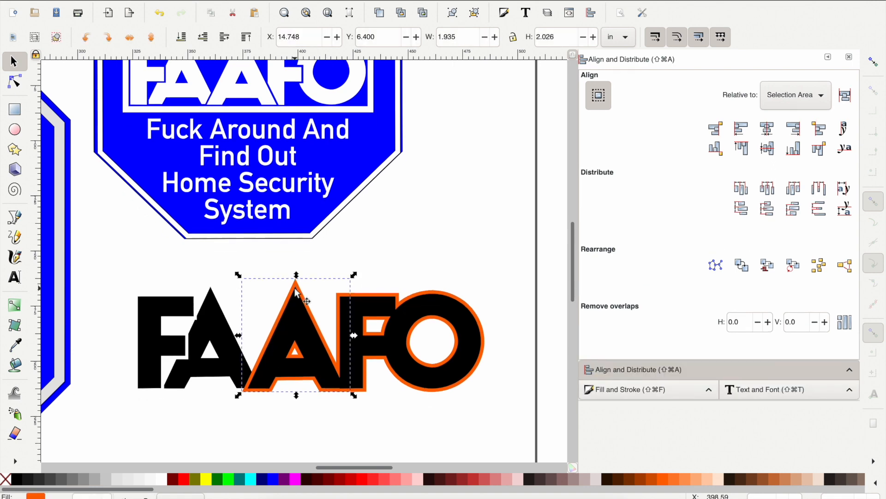
shift+click(372, 335)
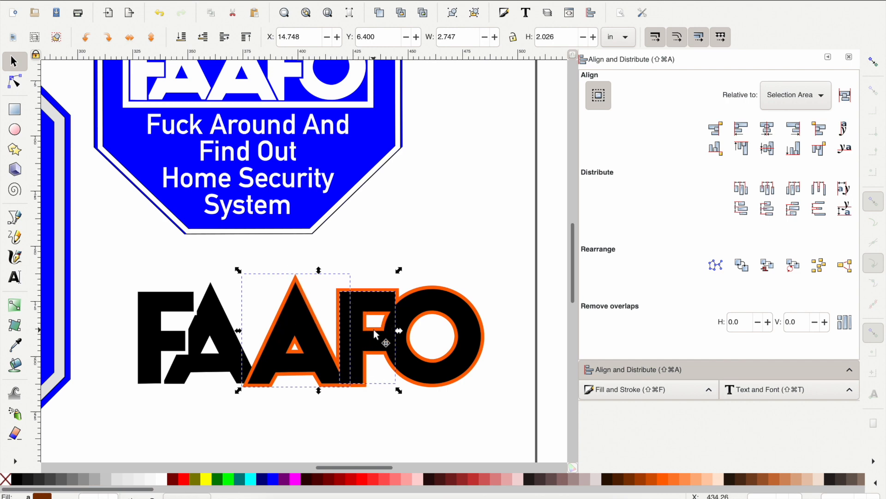
key(ctrl+shift+v)
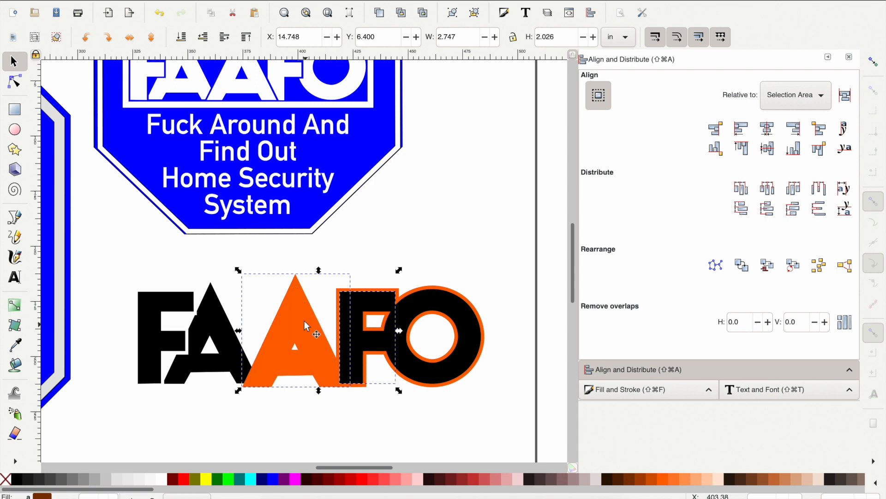
drag(297, 316, 286, 431)
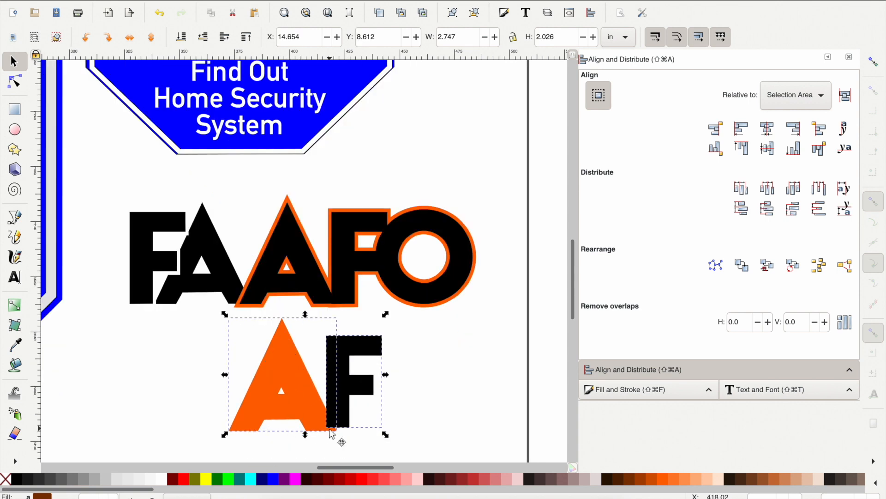
Step: Raise the orange A copy above the black F copy and cut it out of the F with the Difference operation
key(ctrl+minus)
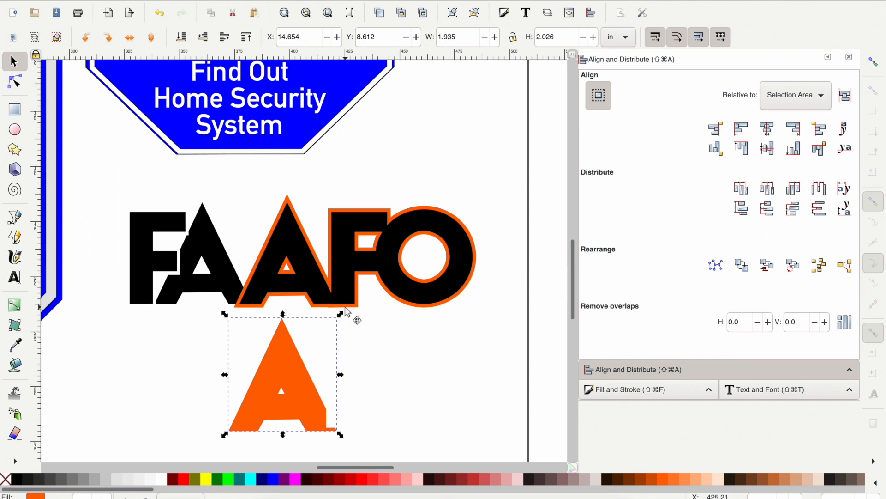
key(ctrl+z)
click(359, 377)
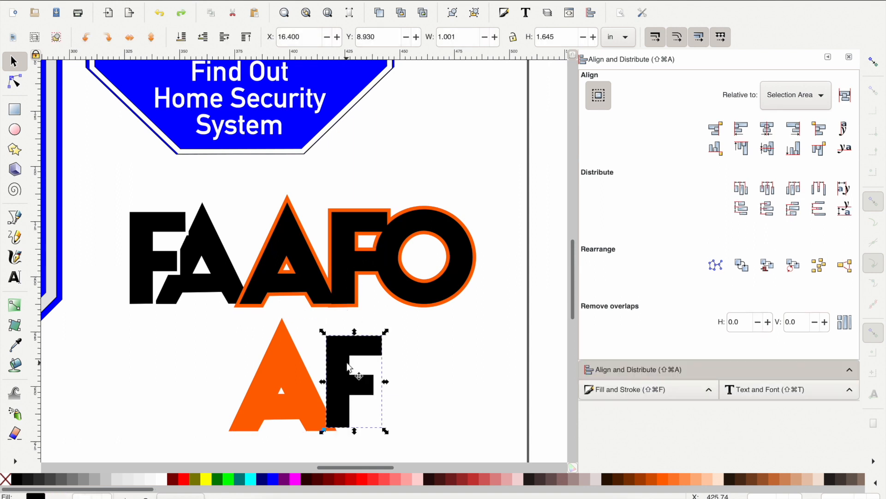
click(267, 393)
click(246, 38)
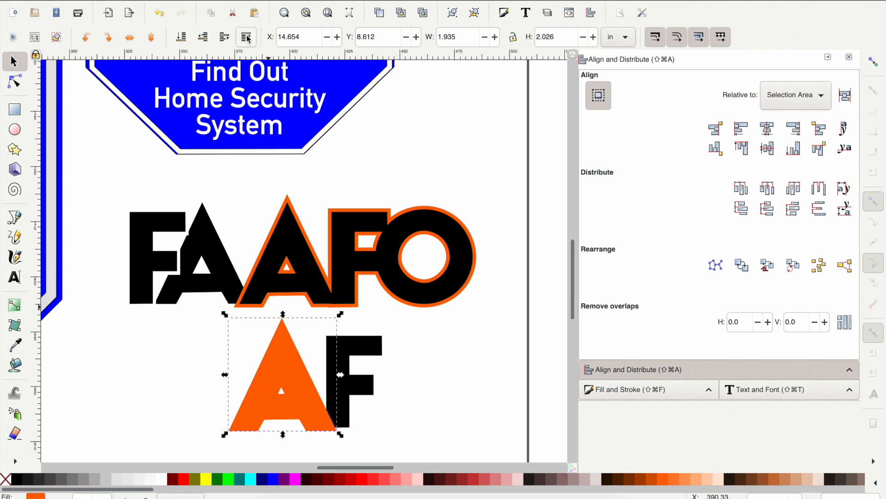
shift+click(361, 394)
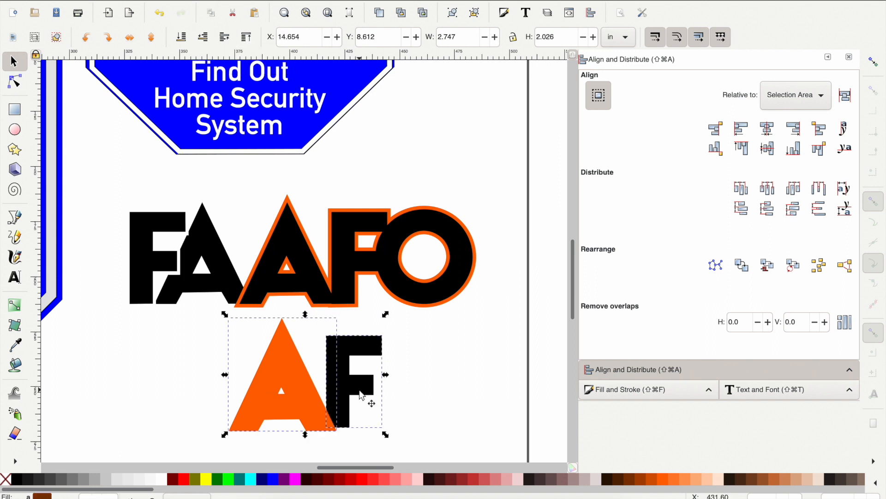
key(ctrl+minus)
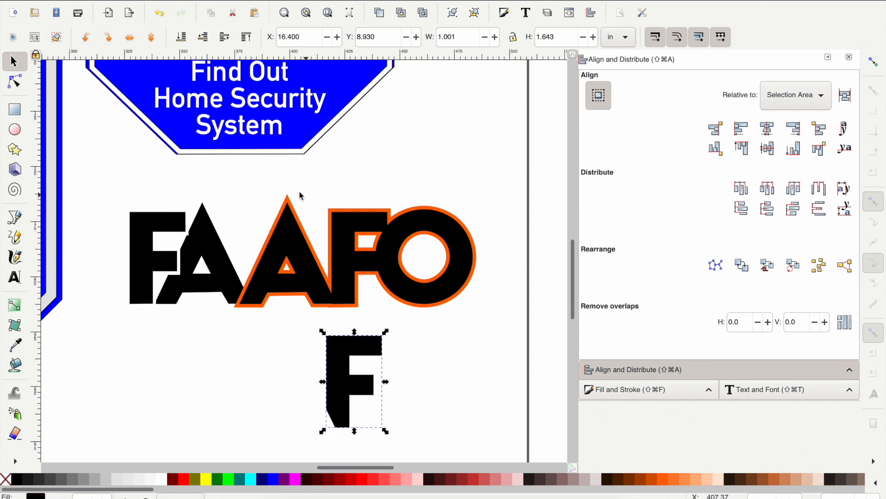
Step: Replace the word's second black F with the notched F and delete the orange A behind the second black A
click(346, 242)
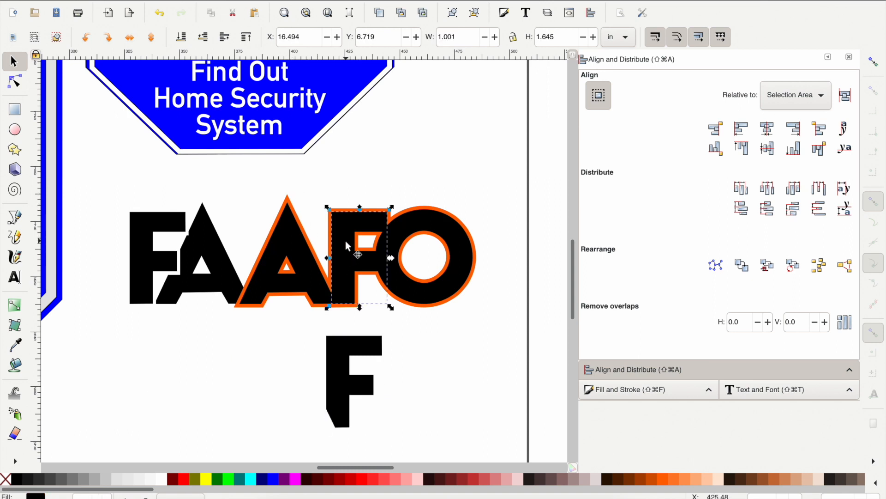
key(Delete)
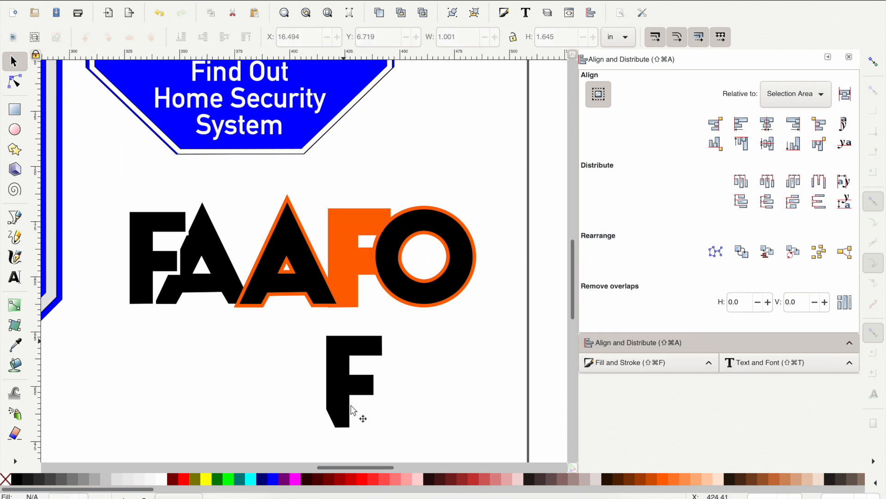
drag(344, 402, 351, 270)
click(288, 197)
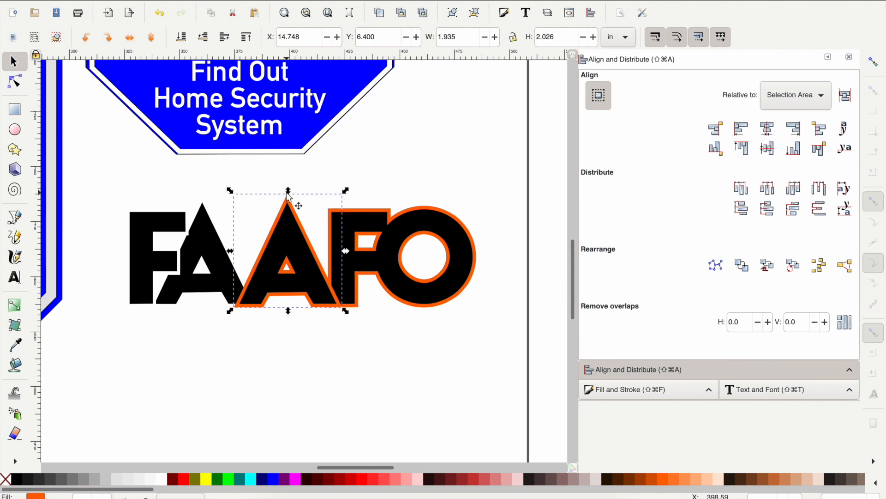
key(Delete)
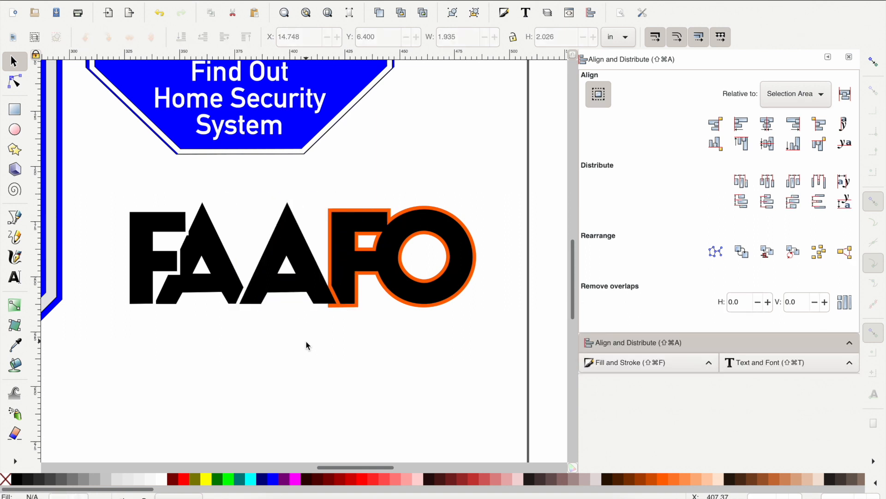
Step: Place duplicates of the orange second F and the black O below the word at X 16.421 in, Y 8.952 in
scroll(355, 270, up, 5)
scroll(355, 270, right, 2)
scroll(354, 270, down, 1)
scroll(353, 270, left, 1)
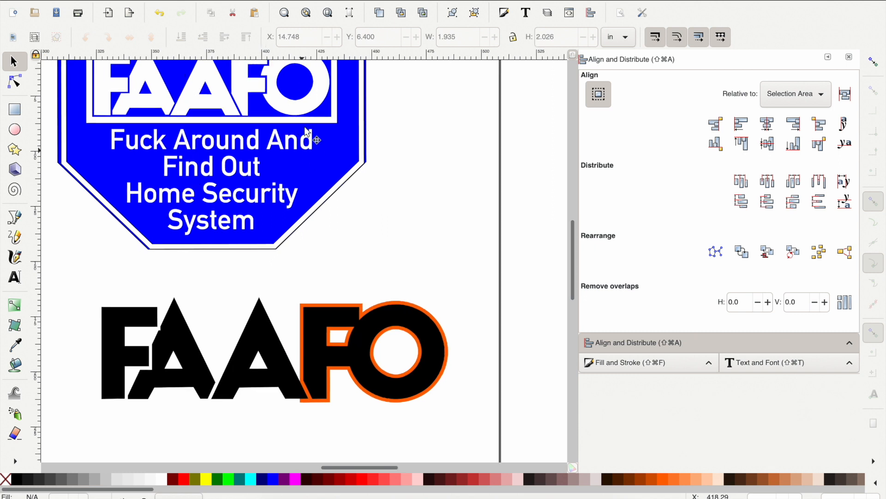
click(301, 305)
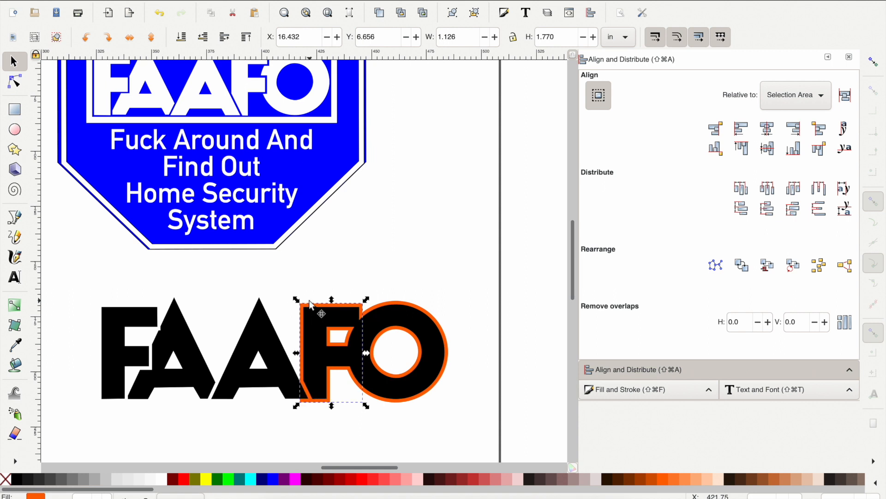
shift+click(399, 323)
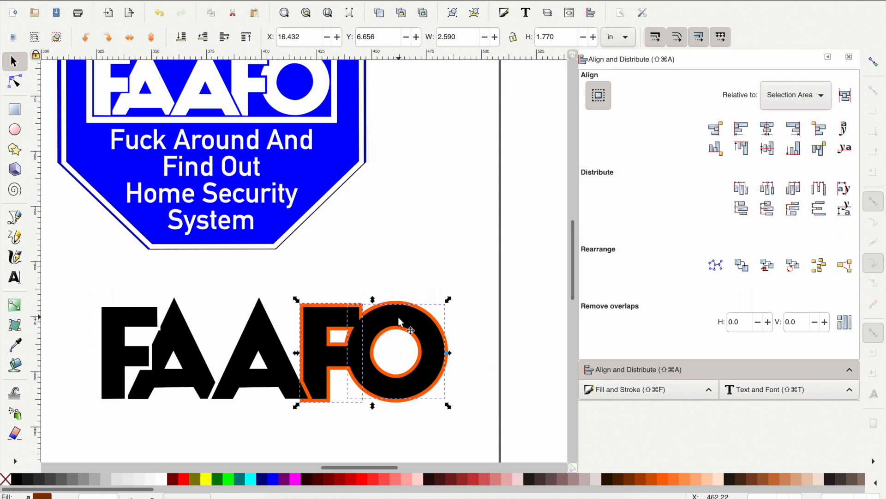
scroll(400, 322, down, 3)
drag(326, 276, 325, 405)
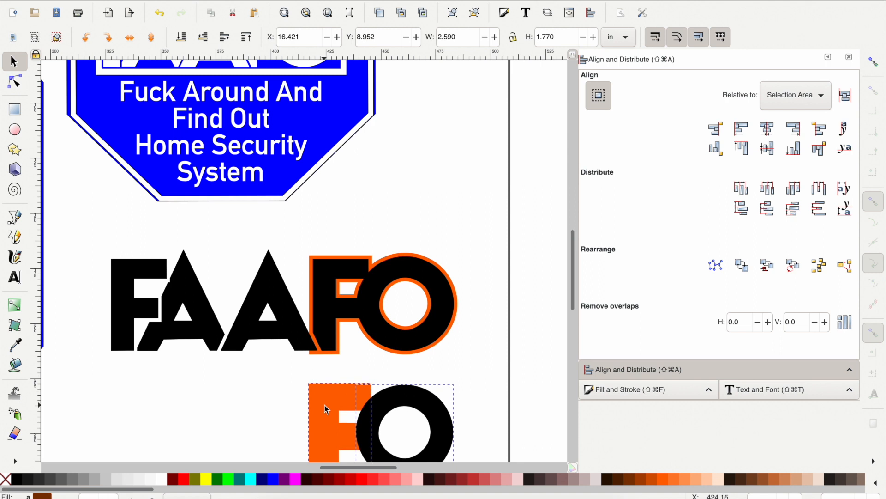
Step: Raise the orange F copy above the black O copy and cut it out of the O with the Difference operation
key(Escape)
click(314, 392)
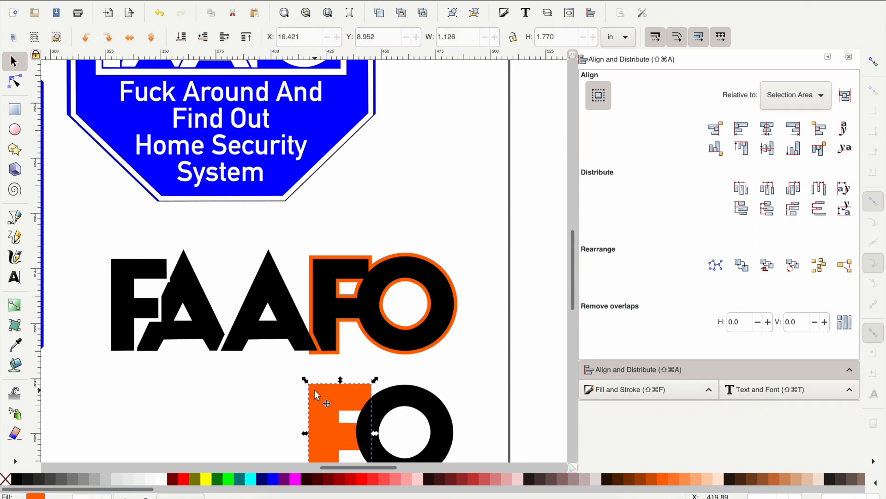
click(248, 37)
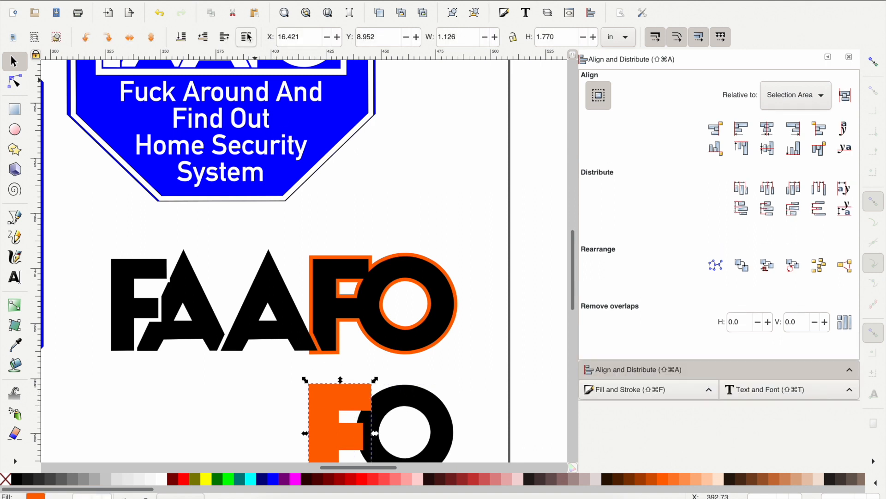
scroll(406, 377, down, 1)
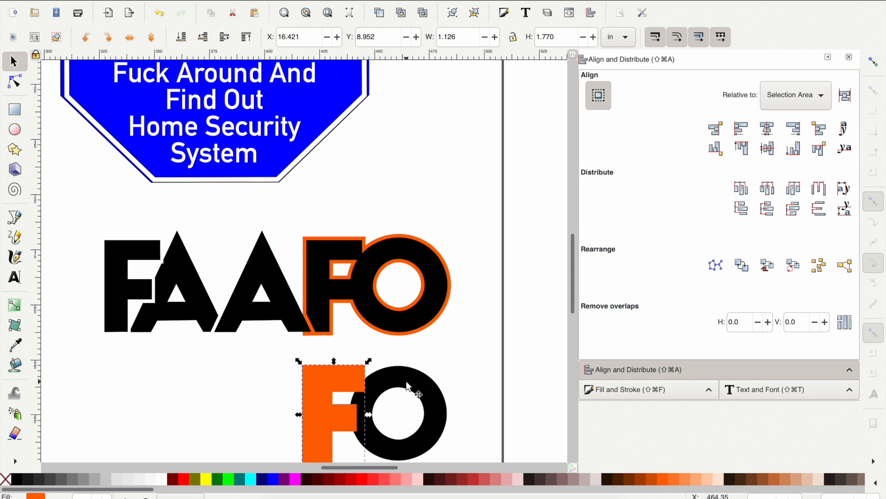
shift+click(407, 386)
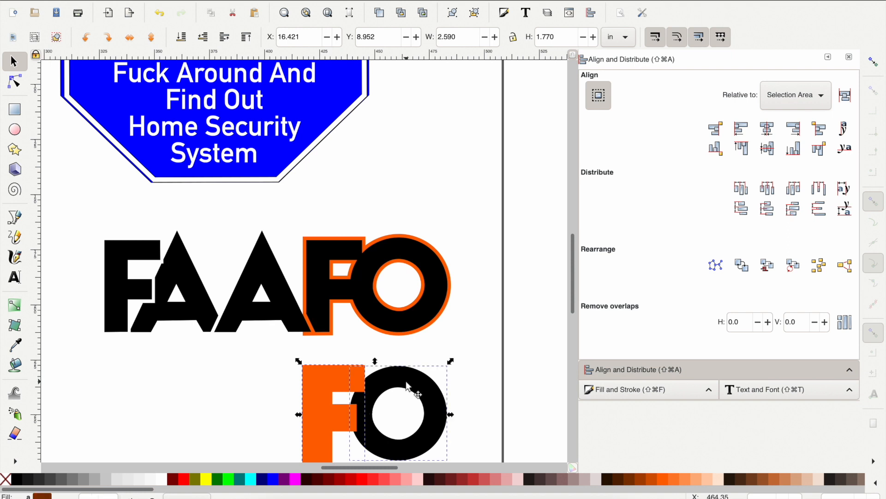
key(ctrl+minus)
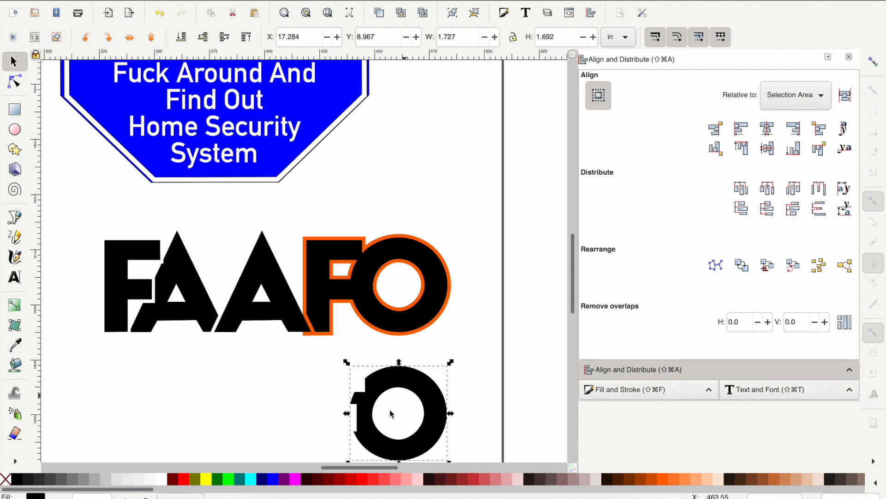
Step: Replace the word's black O with the notched O at X 17.284 in, Y 6.681 in, and delete the remaining orange letters
click(382, 312)
key(Delete)
drag(376, 419, 368, 268)
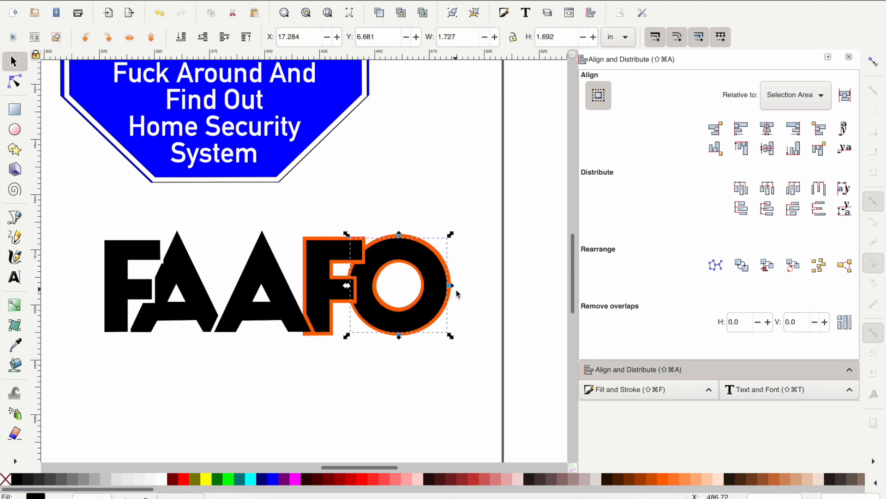
click(304, 238)
click(399, 370)
scroll(399, 371, left, 4)
scroll(399, 370, up, 2)
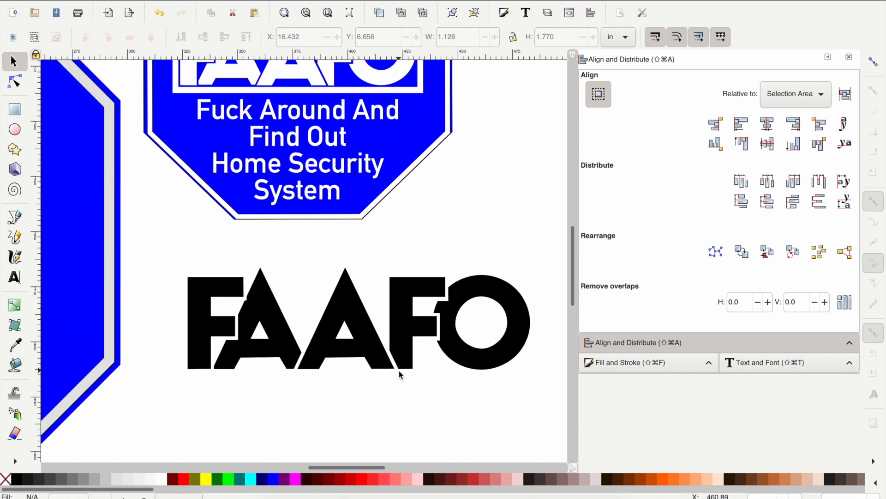
Step: Align the bottom edges of the black FAAFO letters below the small sign and group them into one logo
click(506, 358)
click(505, 359)
key(ctrl+a)
scroll(503, 359, down, 1)
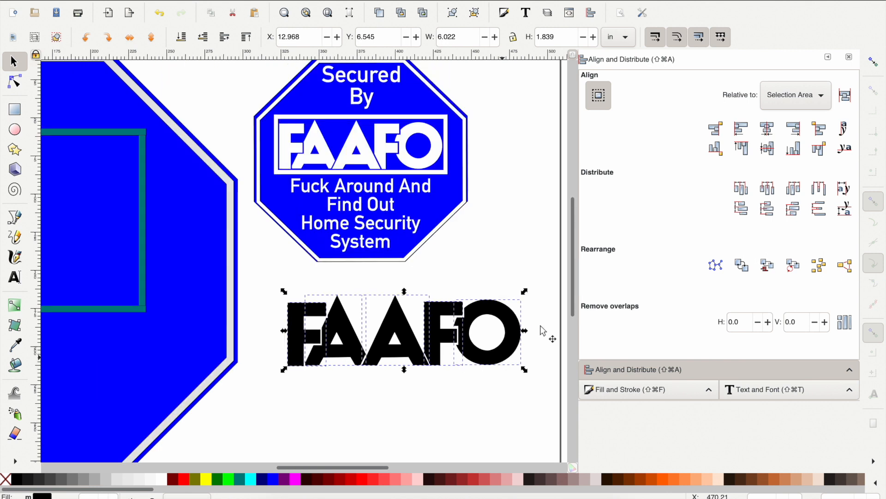
click(769, 149)
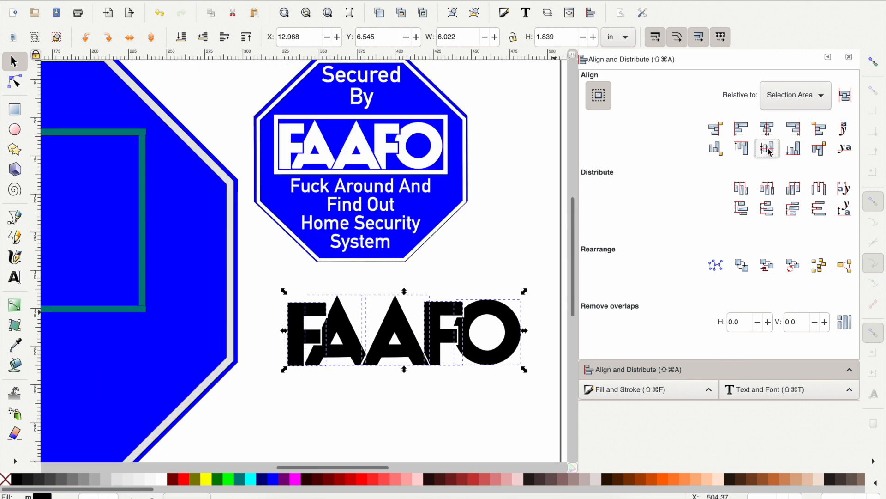
click(793, 150)
scroll(464, 357, left, 2)
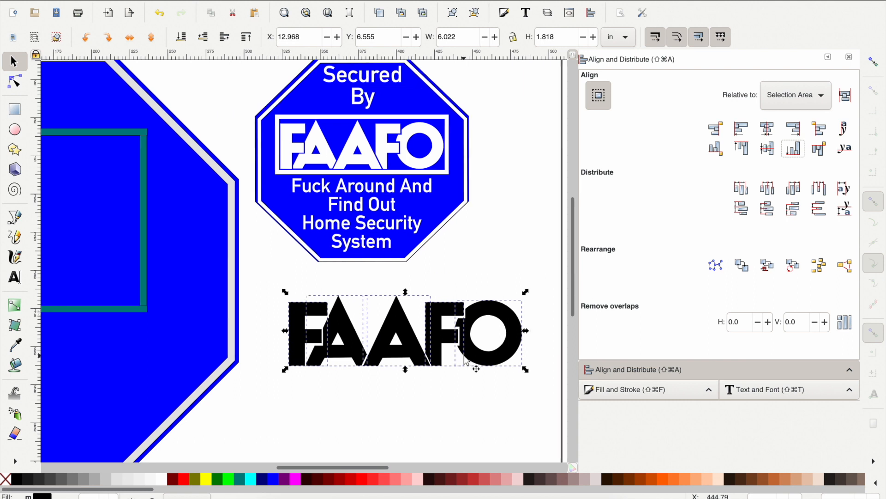
scroll(464, 357, right, 1)
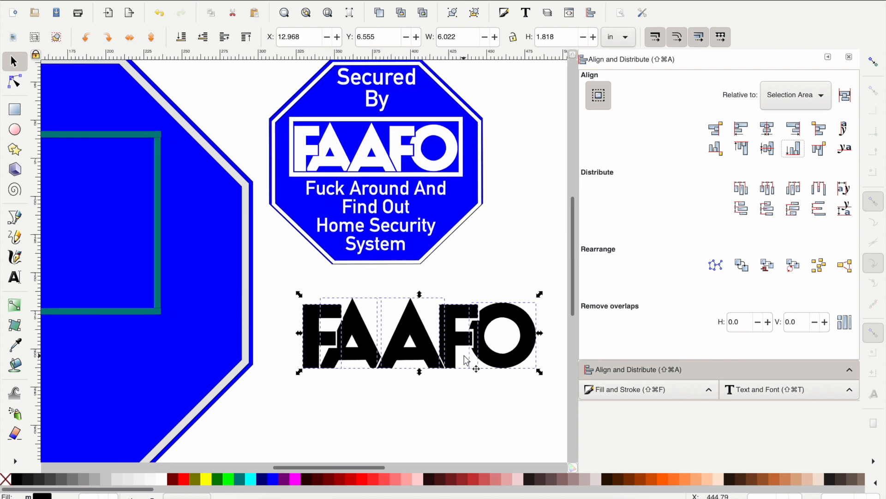
key(super+g)
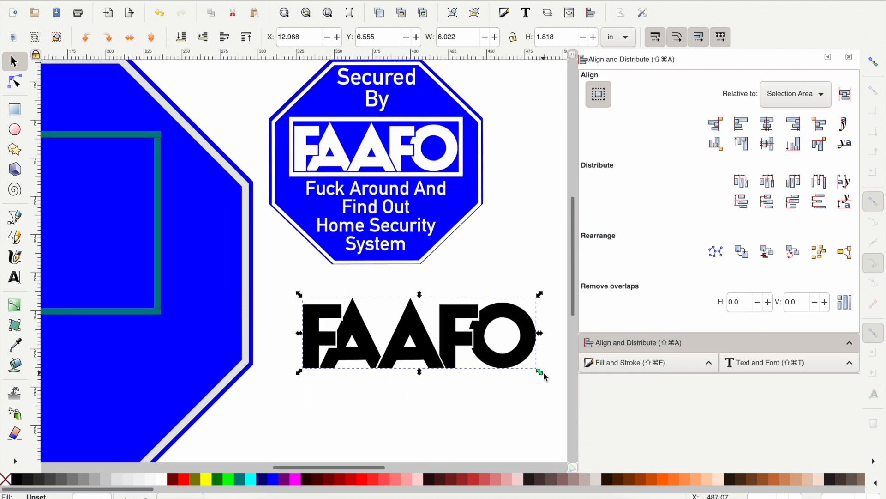
Step: Scale the grouped logo to about 4.87 in wide and move it inside the teal frame on the large octagon
drag(539, 371, 524, 361)
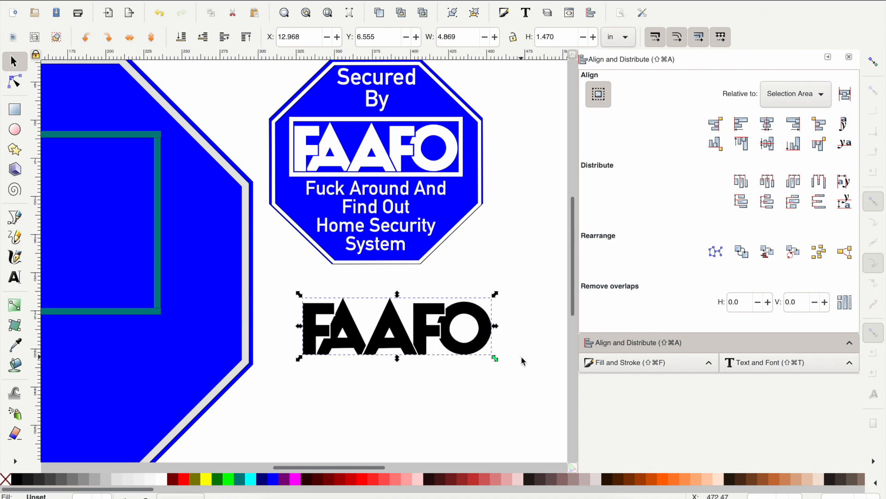
scroll(522, 360, down, 3)
scroll(507, 356, up, 3)
drag(500, 345, 168, 229)
scroll(189, 236, left, 3)
scroll(190, 235, down, 1)
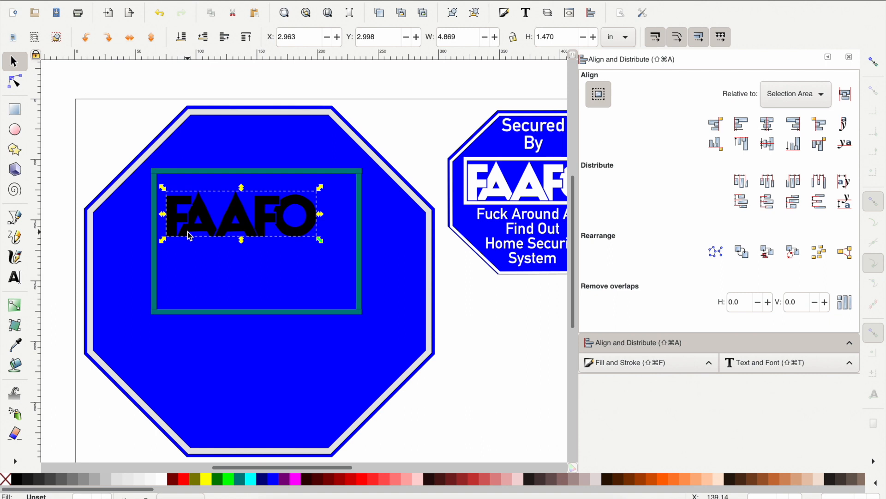
Step: Enlarge the FAAFO logo to about 8 in wide and centre it horizontally on the large octagon
scroll(194, 231, down, 1)
drag(308, 240, 388, 278)
drag(344, 256, 324, 256)
shift+click(300, 430)
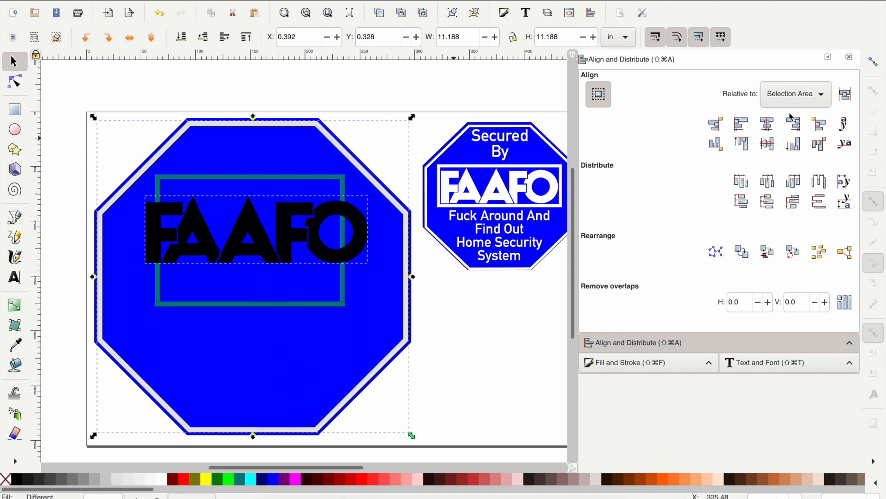
click(768, 131)
key(Escape)
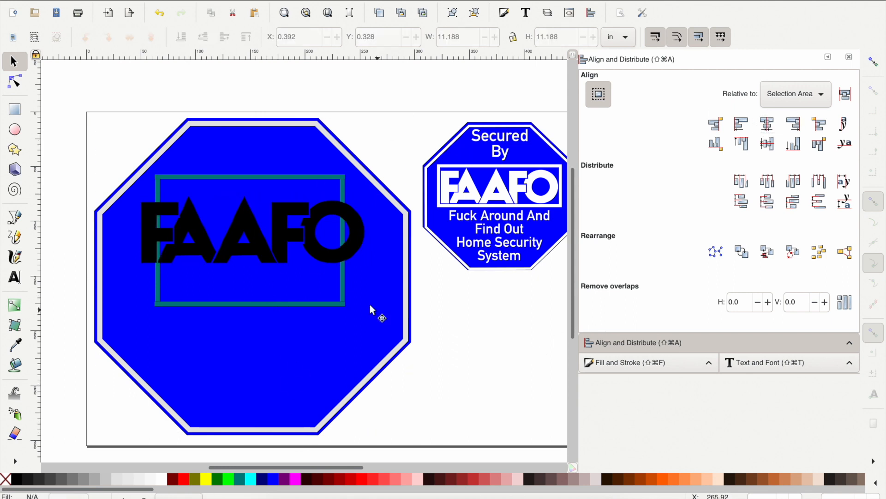
Step: Move the teal frame's right and left bars outward until they stand just outside the logo's ends
click(344, 285)
key(shift+Right)
key(shift+Right)
key(shift+Right)
click(159, 294)
key(shift+Left)
key(shift+Left)
key(Left)
key(Left)
key(Left)
key(Left)
key(Left)
key(Left)
key(alt+Left)
key(alt+Left)
key(alt+Left)
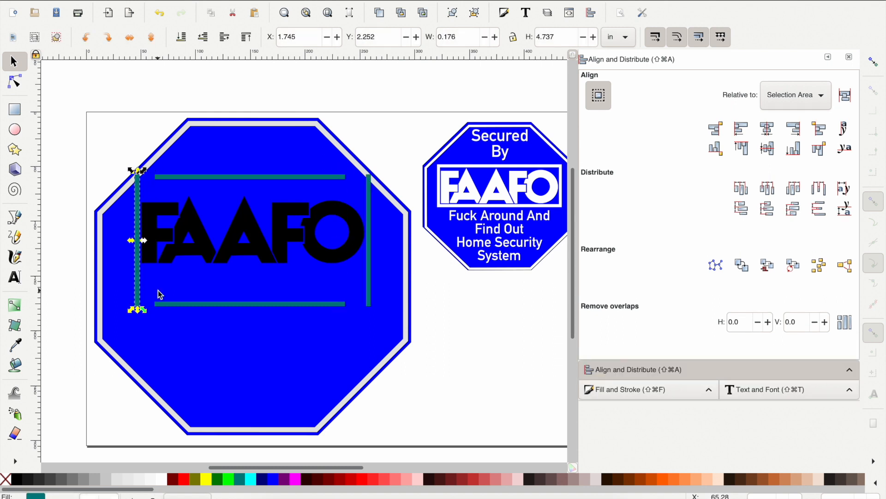
Step: Widen the teal frame's bottom and top bars to span the side bars, aligning the bottom and side bars along their lower edges
click(182, 304)
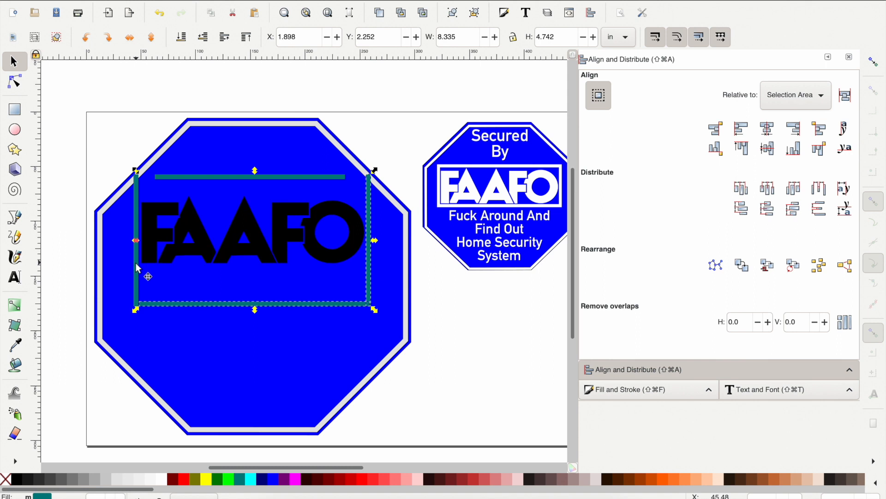
shift+click(138, 268)
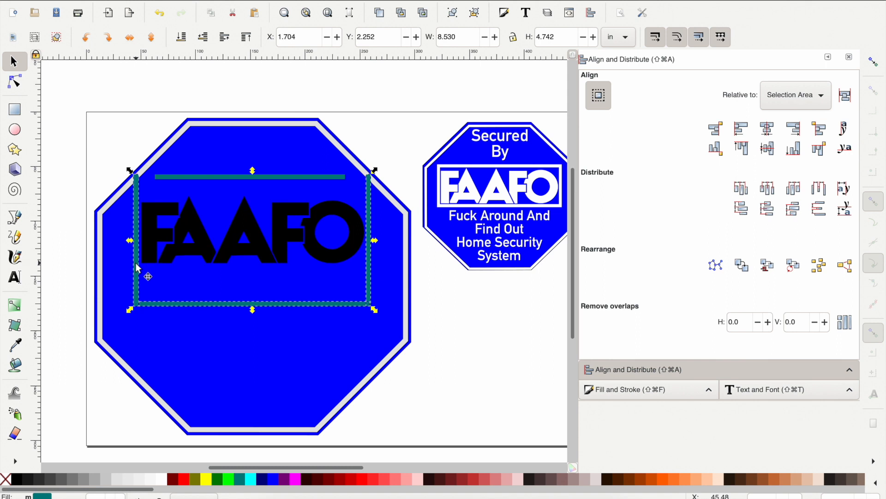
click(794, 150)
click(511, 326)
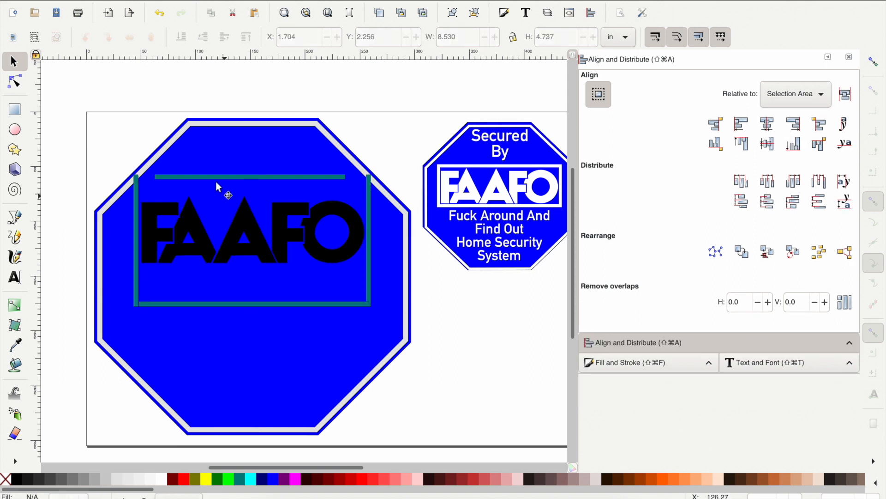
click(216, 176)
drag(150, 177, 133, 179)
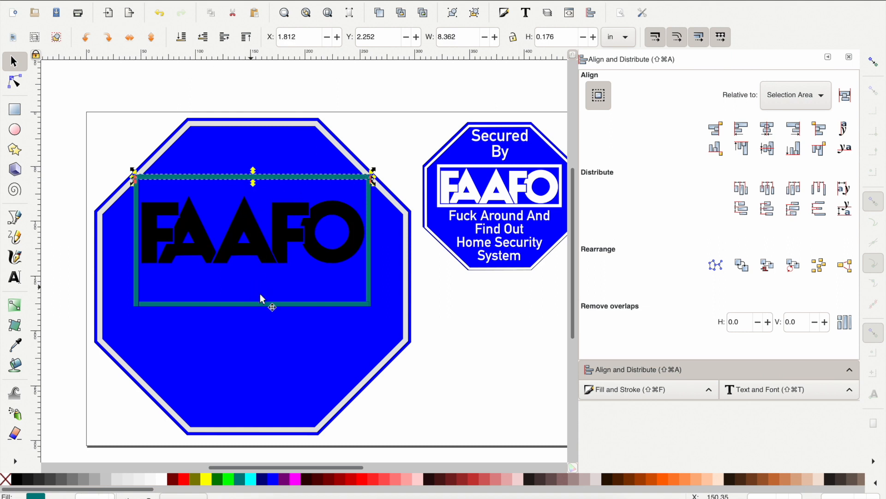
Step: Raise the teal frame's bottom bar to just beneath the FAAFO logo
key(Up)
key(Up)
key(Up)
key(Up)
key(Up)
key(Up)
key(Up)
key(Up)
key(Up)
key(Up)
key(Up)
key(Up)
key(Up)
key(Up)
key(Up)
key(Up)
key(Up)
key(Up)
key(Up)
key(Up)
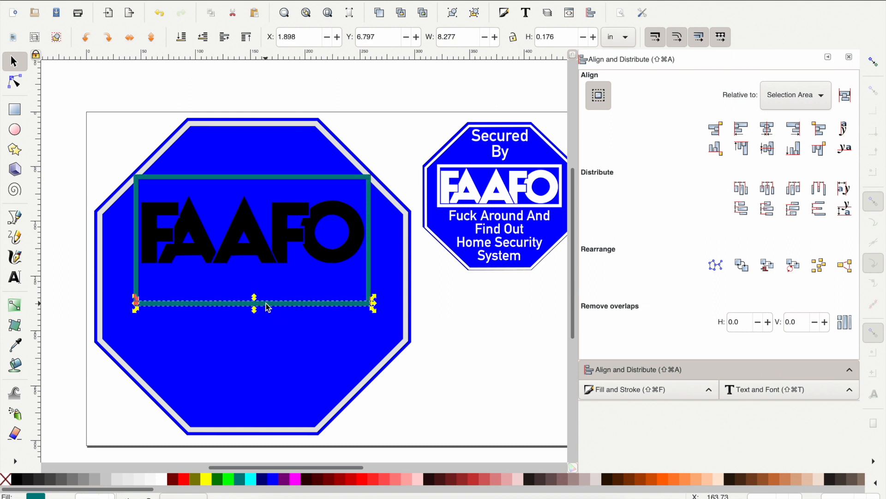
key(Up)
key(Up)
key(Up)
key(Up)
key(Up)
key(Up)
key(Up)
key(Up)
key(Up)
key(Up)
key(Up)
key(Up)
key(Up)
key(Up)
key(Up)
key(Up)
key(Up)
key(Up)
key(Up)
key(Up)
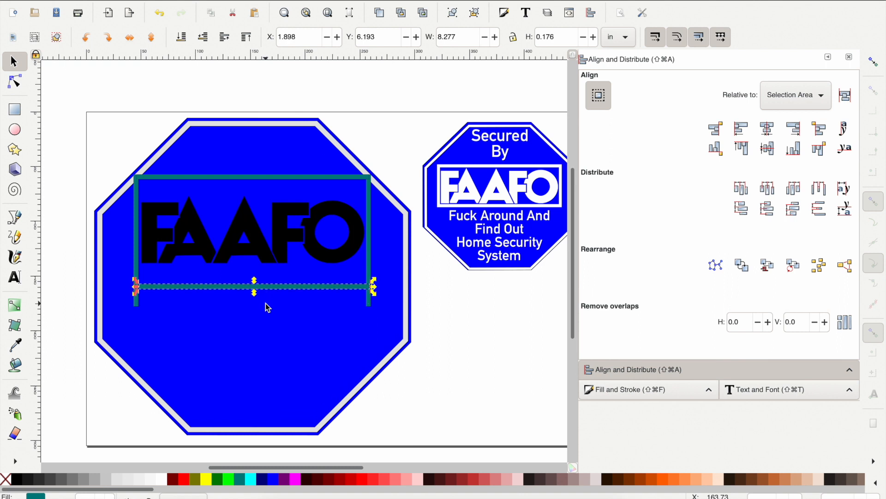
Step: Lower the top bar to just above the logo and shorten the right bar to about 2.93 in between the horizontal bars
drag(246, 174, 247, 188)
click(370, 277)
drag(370, 172, 368, 189)
scroll(365, 233, up, 2)
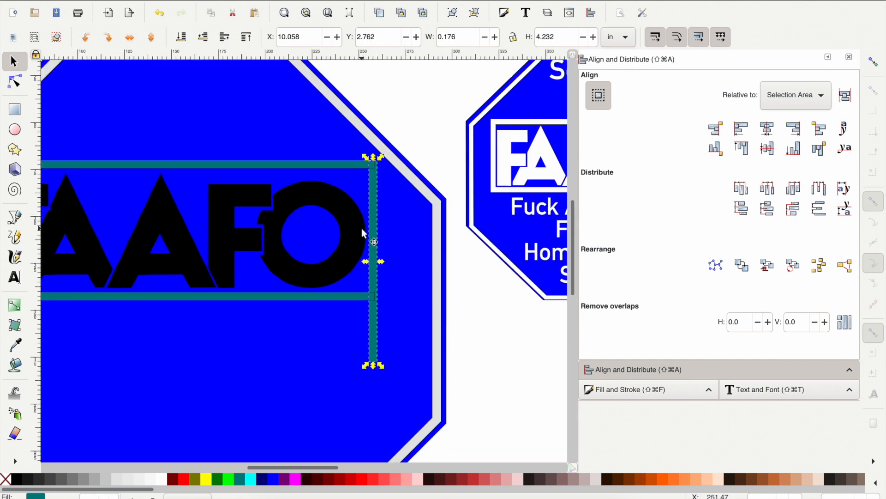
drag(373, 365, 374, 300)
Step: Shorten the left teal bar at both ends to about 2.97 in high so it spans the top and bottom bars
scroll(403, 354, up, 1)
scroll(405, 354, left, 10)
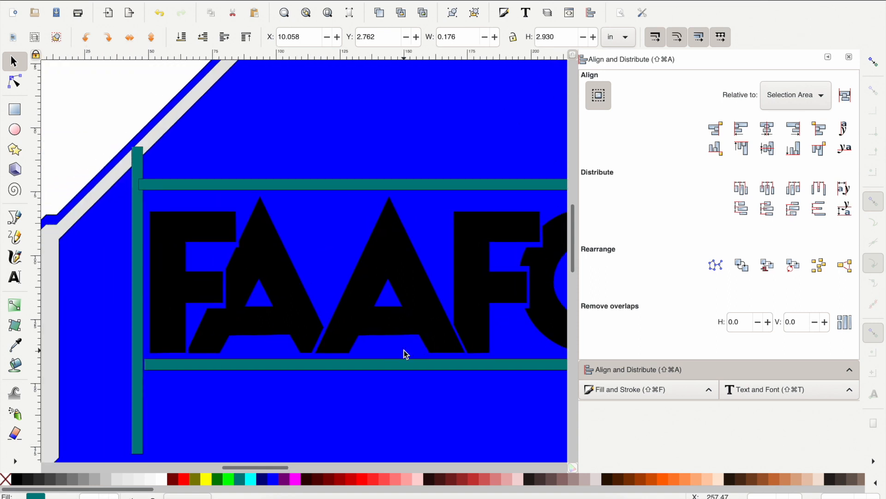
click(223, 242)
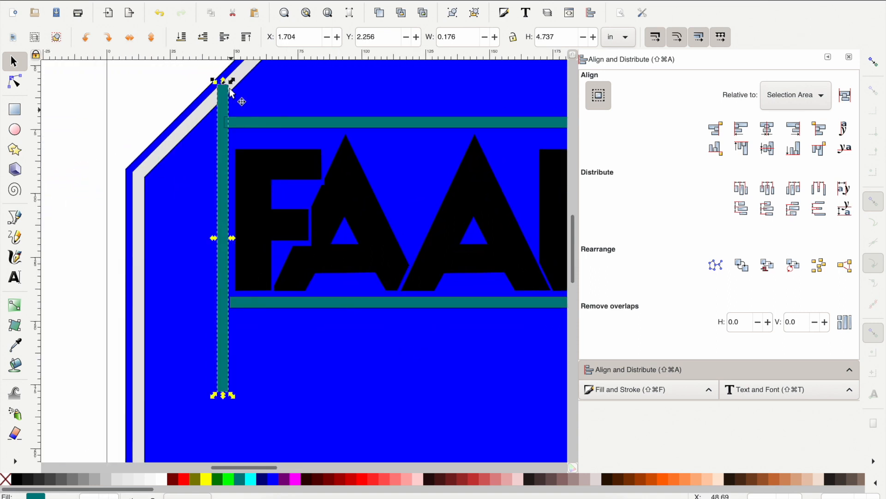
drag(223, 80, 226, 115)
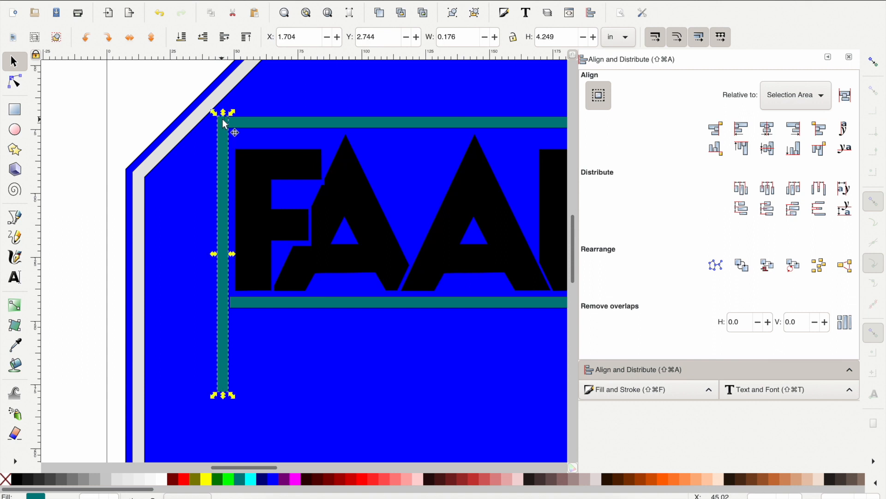
drag(223, 393, 223, 312)
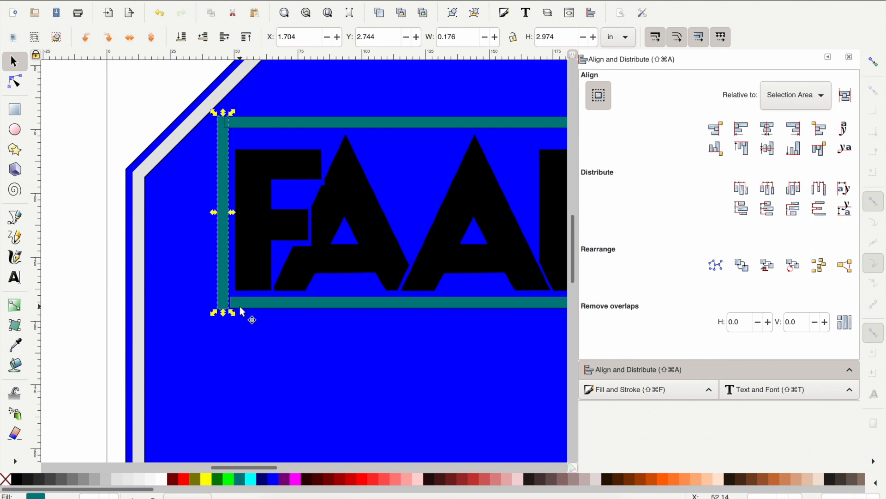
Step: Extend the bottom bar's left end into the left bar, making it about 8.35 in wide
click(240, 328)
click(232, 306)
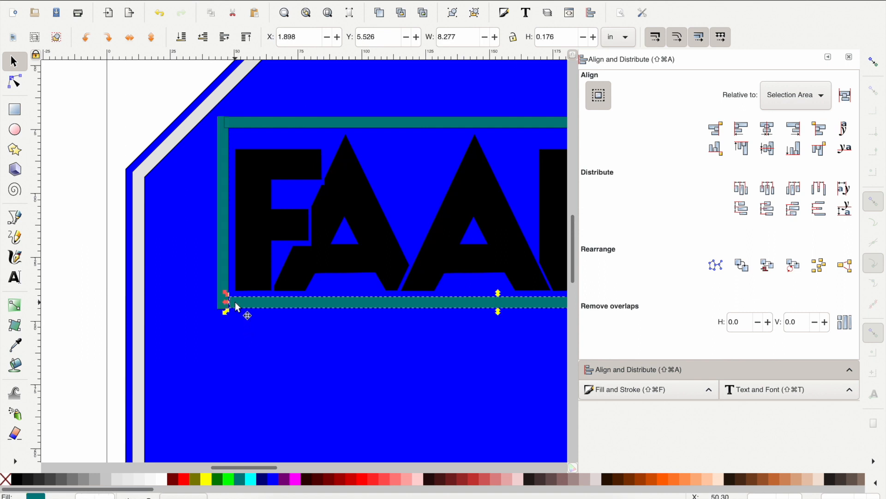
drag(226, 307, 218, 306)
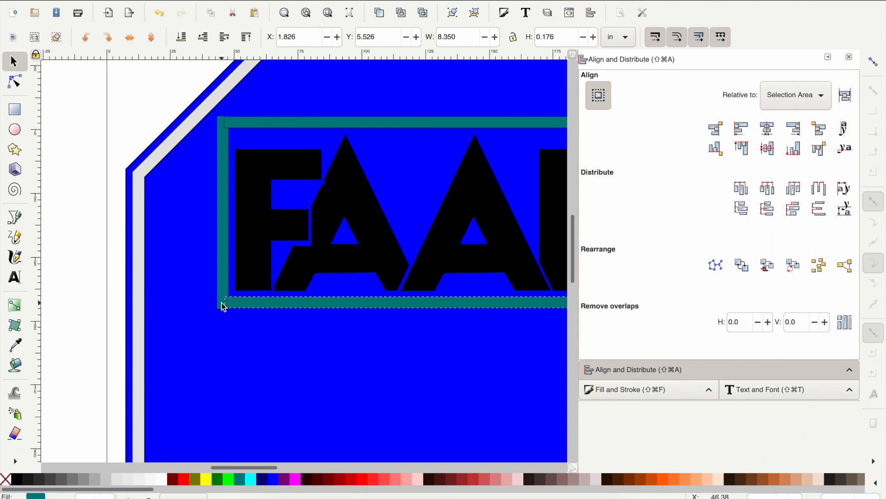
Step: Select all four teal bars around the logo and merge them into one frame with the Union operation
key(6)
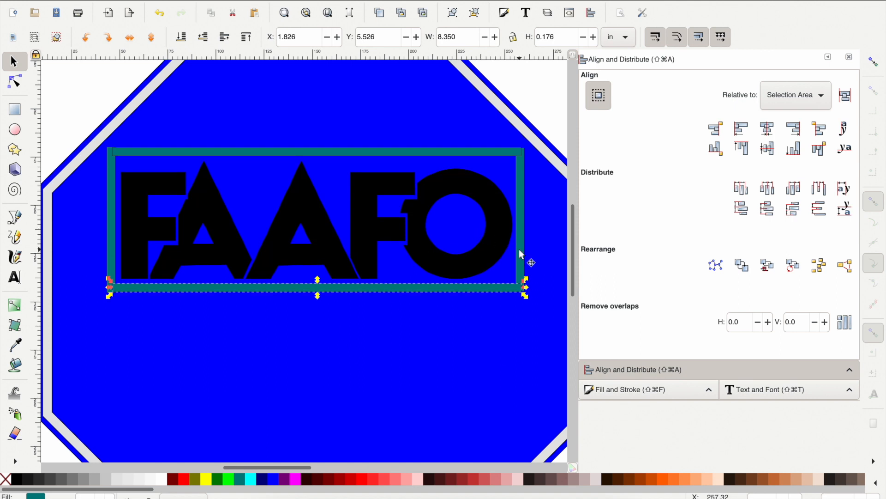
shift+click(521, 253)
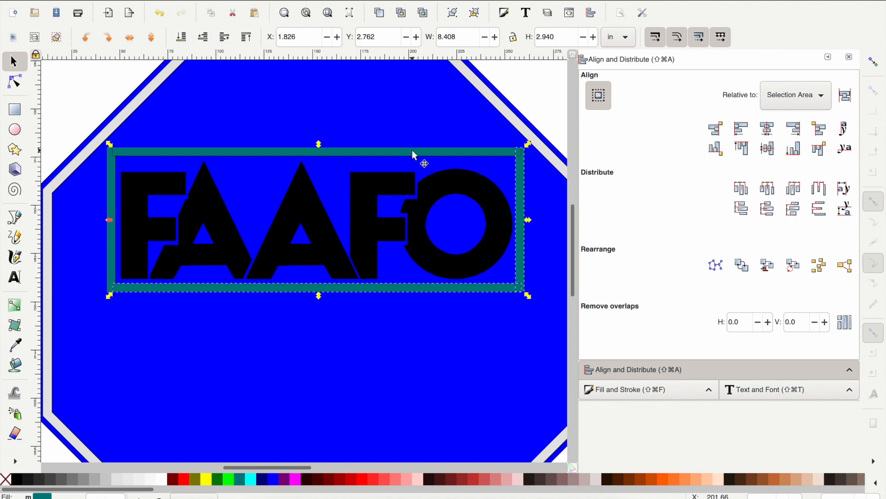
shift+click(115, 190)
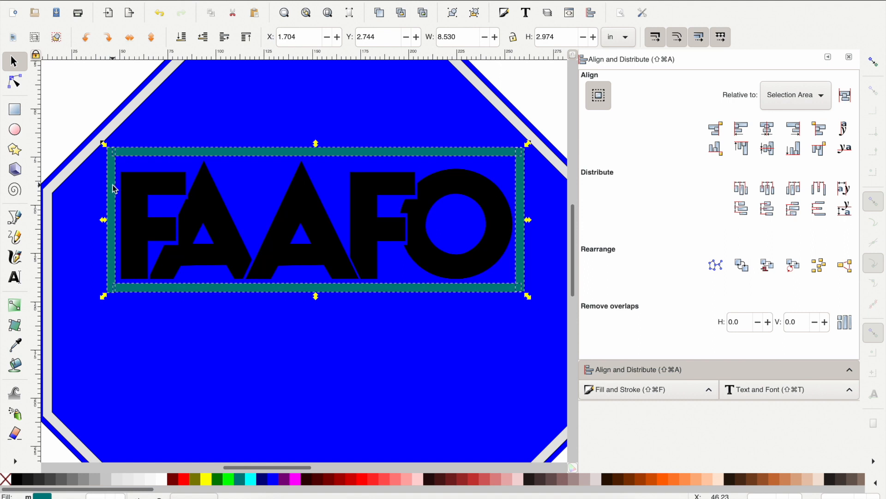
key(super+plus)
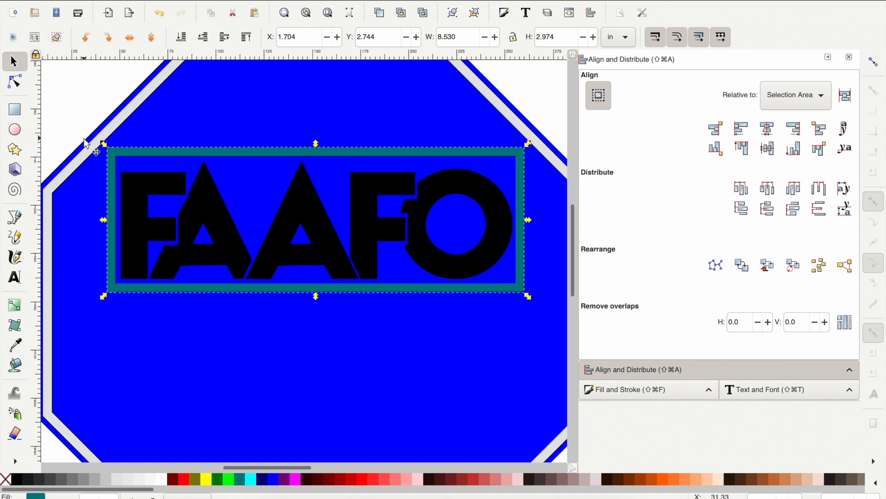
Step: Fill the merged rectangular frame and the grouped FAAFO logo with white
key(n)
scroll(344, 212, up, 3)
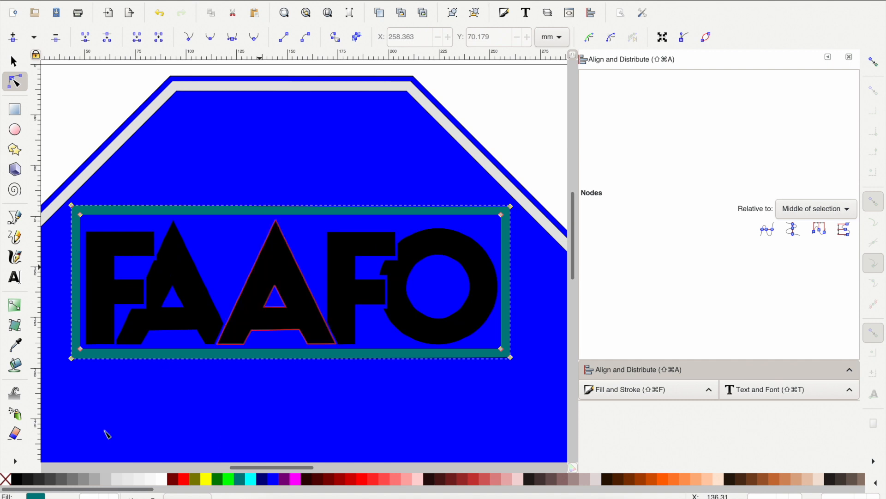
click(165, 479)
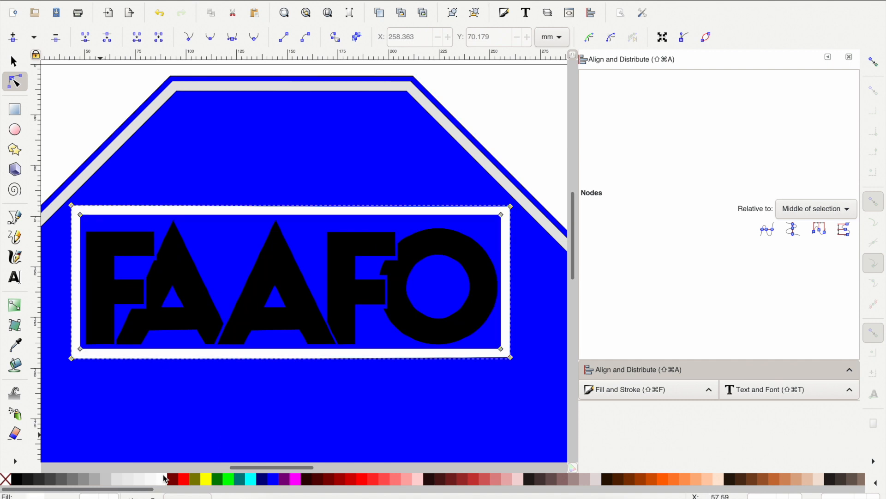
key(s)
click(281, 284)
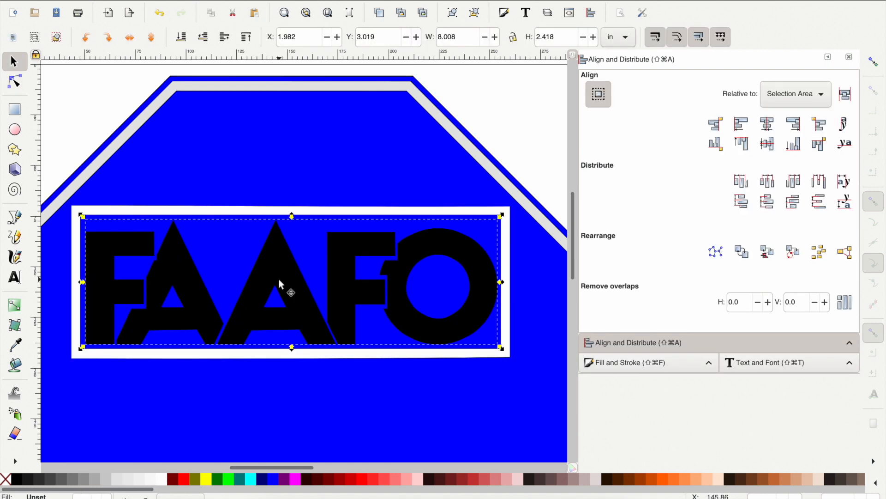
click(18, 278)
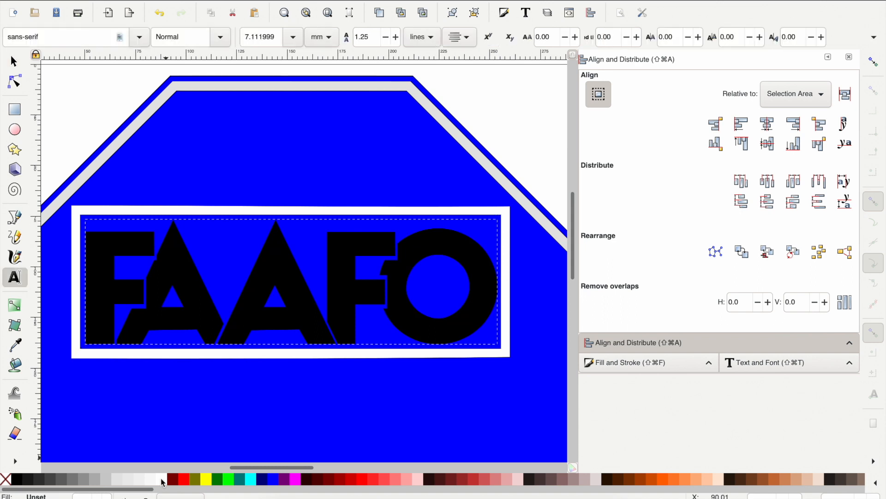
click(163, 482)
Step: Add the two-line text "Secured By" below the large FAAFO logo and scale it up to about 3.5 in wide
scroll(200, 412, down, 1)
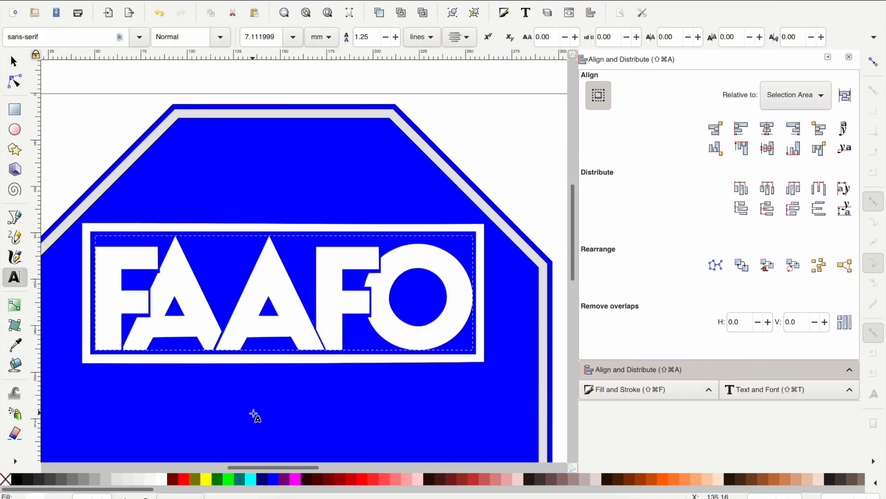
scroll(254, 413, down, 3)
scroll(254, 413, down, 5)
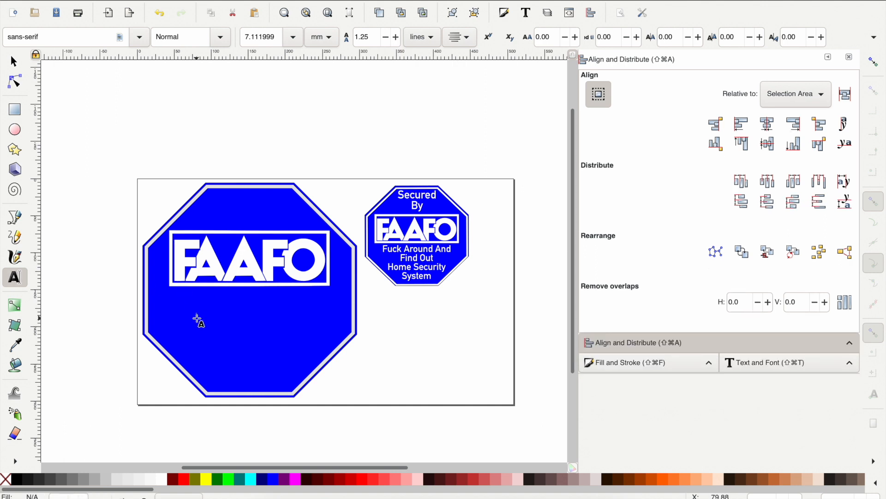
click(785, 371)
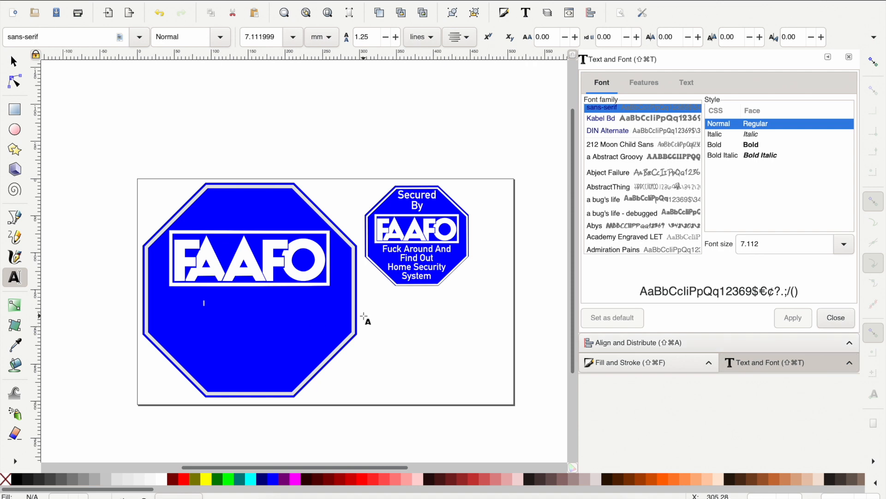
text(SEC)
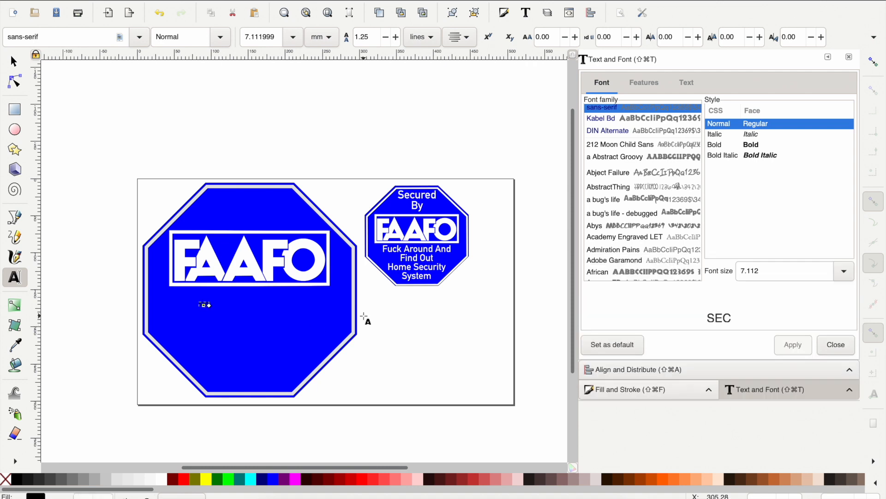
text(URED)
key(Return)
text(BY)
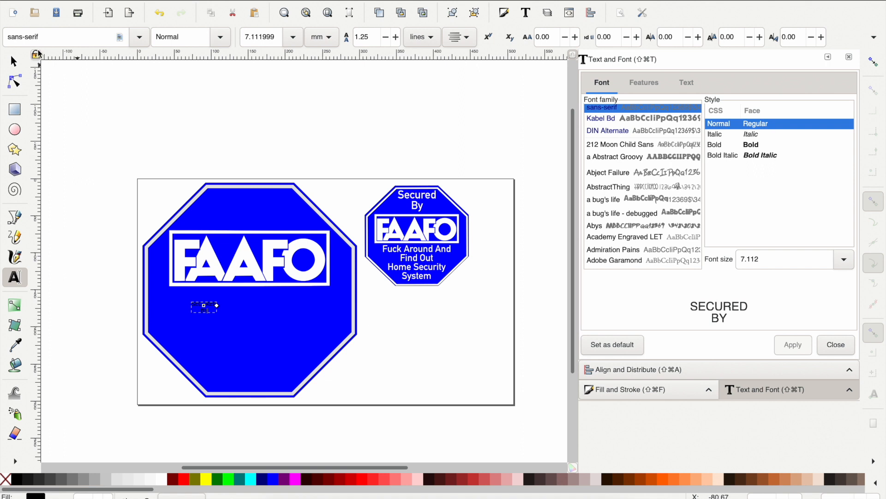
click(15, 62)
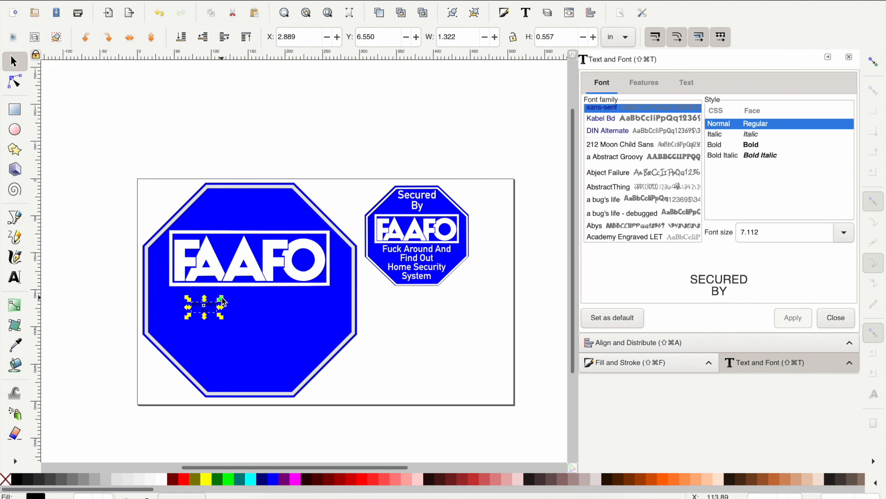
drag(223, 301, 270, 274)
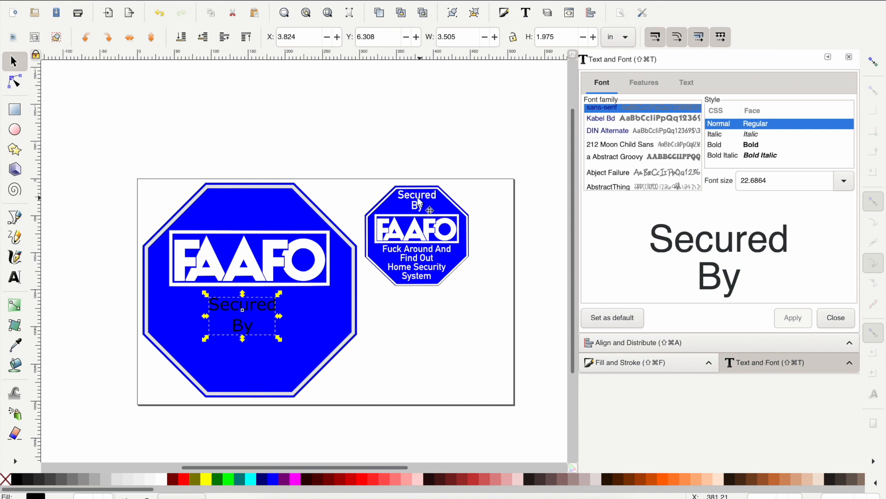
Step: Set the "Secured By" text in DIN Alternate Normal and move it above the large logo's frame
click(617, 135)
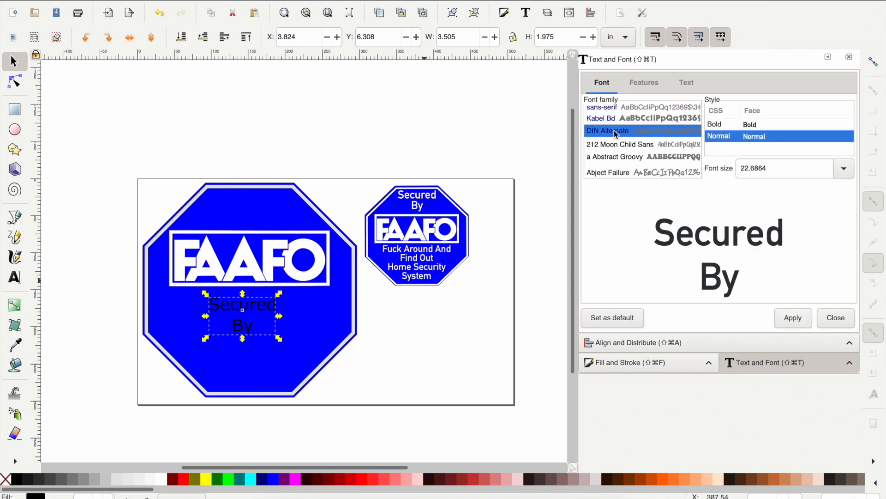
click(788, 320)
drag(243, 316, 269, 204)
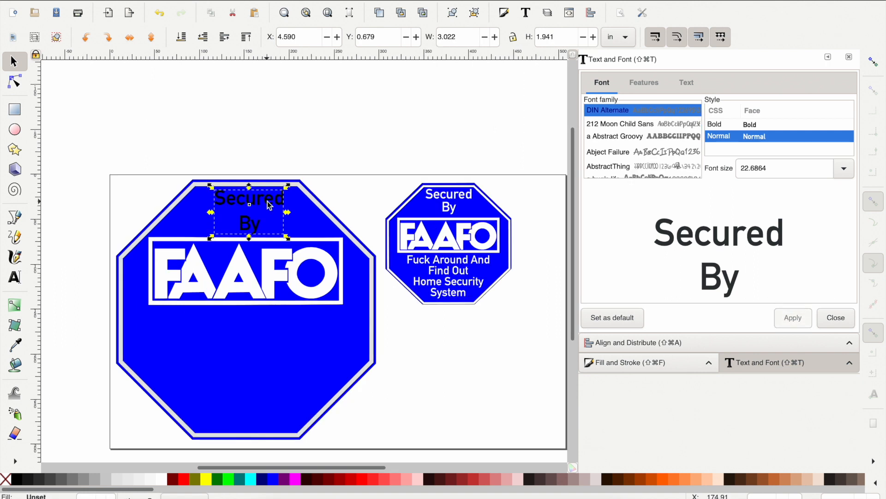
Step: Tighten the line spacing of the "Secured By" text to 0.95 and enlarge it to about 3.61 × 2 in
double_click(264, 199)
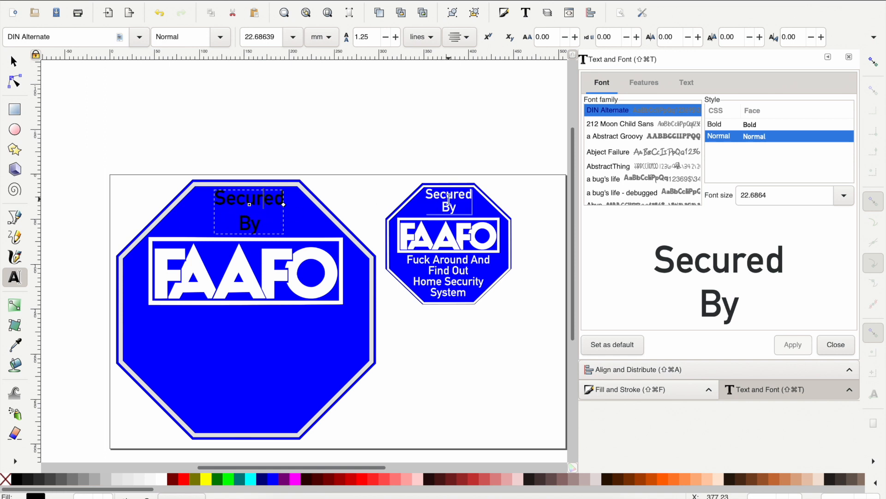
click(386, 37)
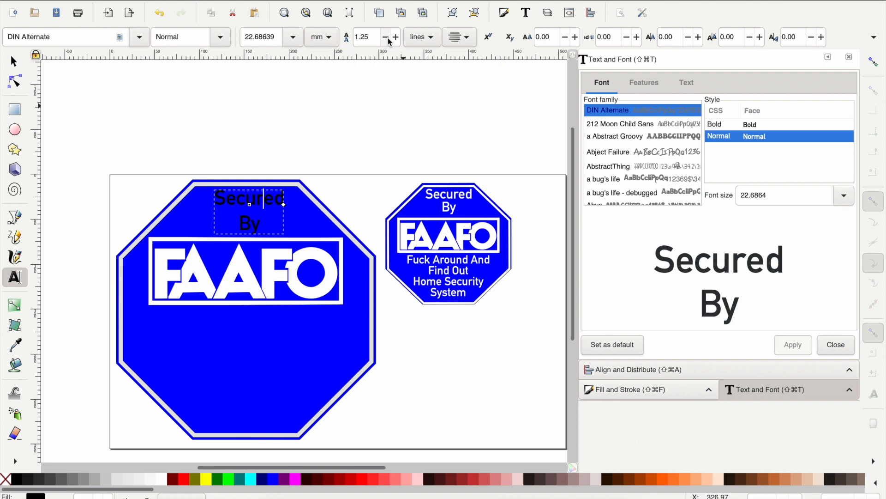
click(386, 37)
click(386, 37)
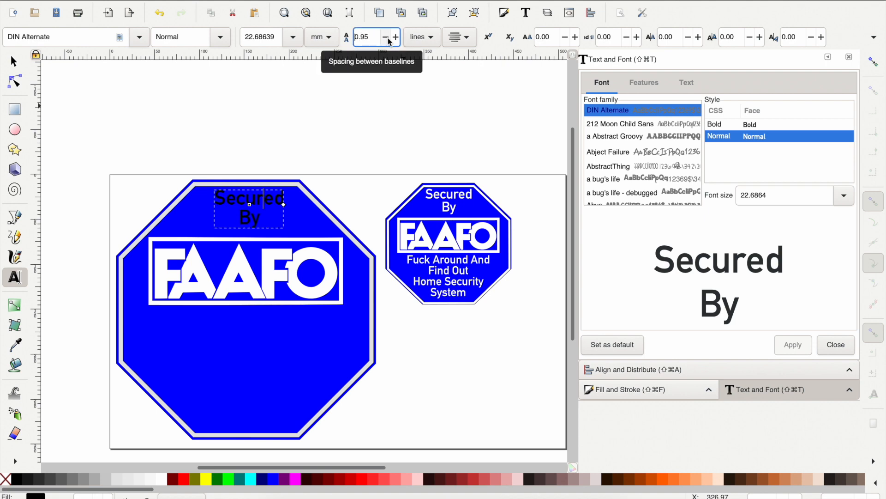
click(385, 37)
click(396, 37)
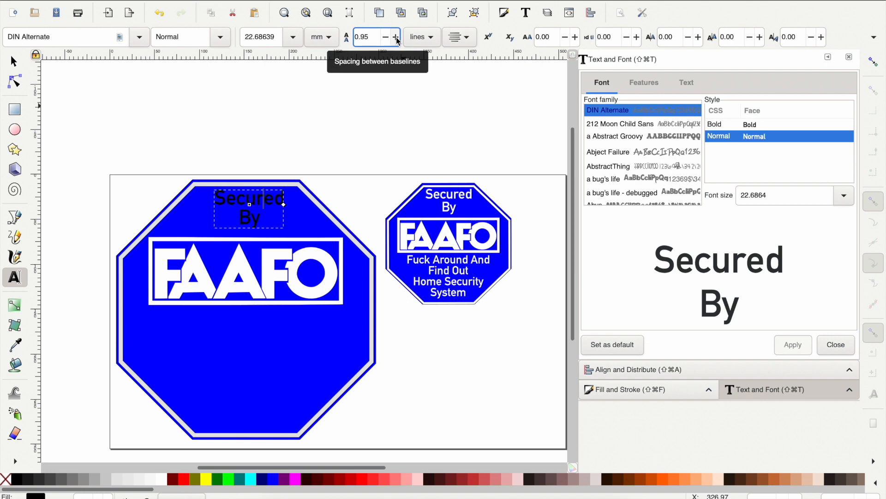
click(11, 57)
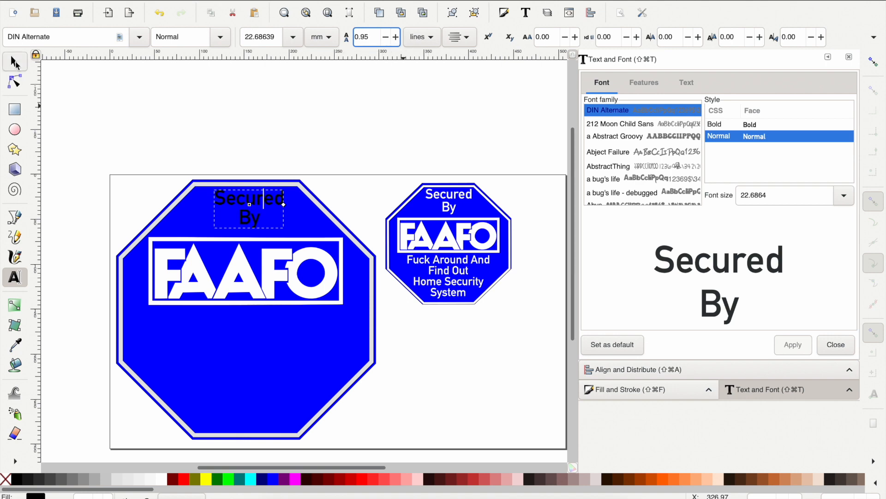
drag(286, 232, 301, 239)
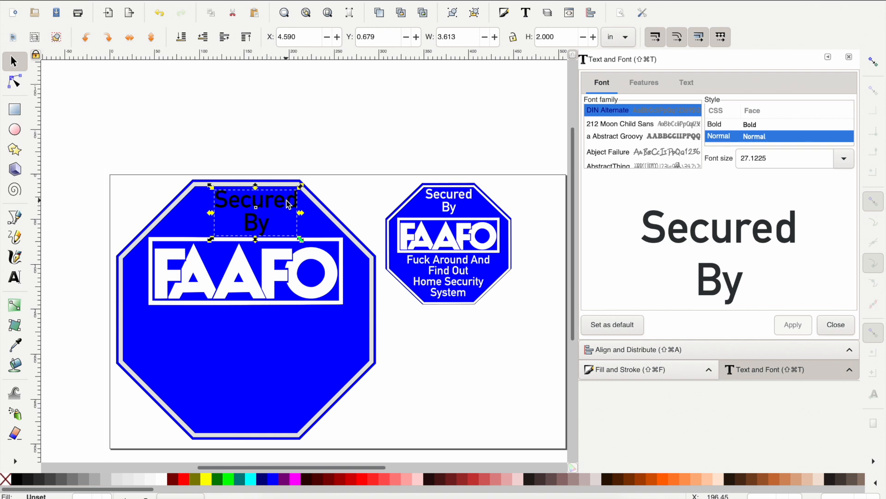
Step: Center the "Secured By" text horizontally on the large octagon
shift+click(317, 205)
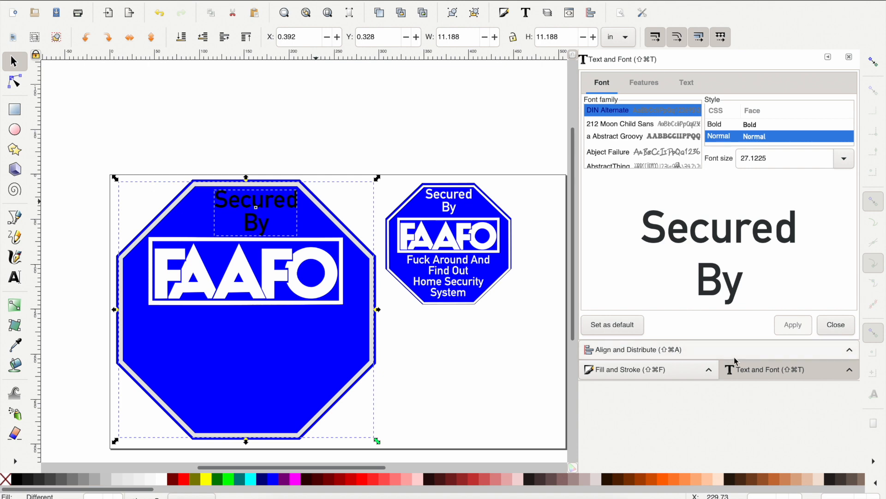
click(698, 357)
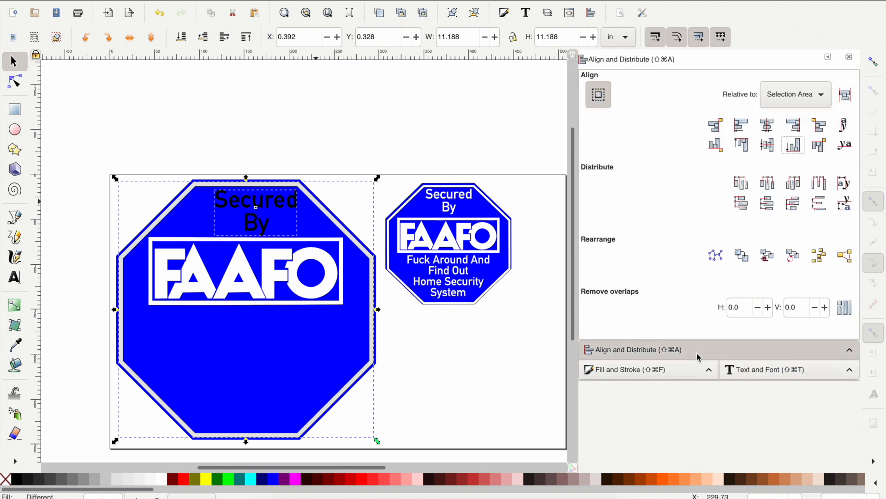
click(768, 125)
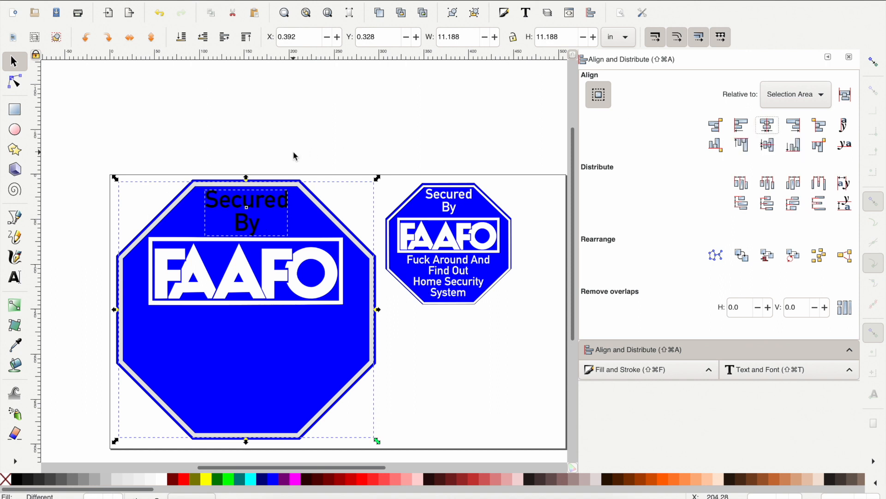
Step: Duplicate the "Secured By" text below the logo and reword it as four lines: "Fuck Around And / Find Out / Home Security / System"
click(244, 227)
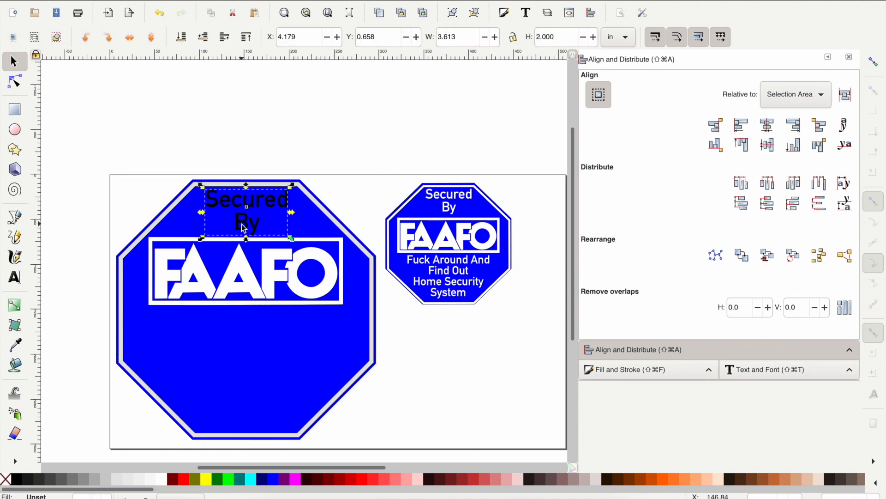
key(ctrl+d)
drag(244, 227, 248, 351)
double_click(248, 350)
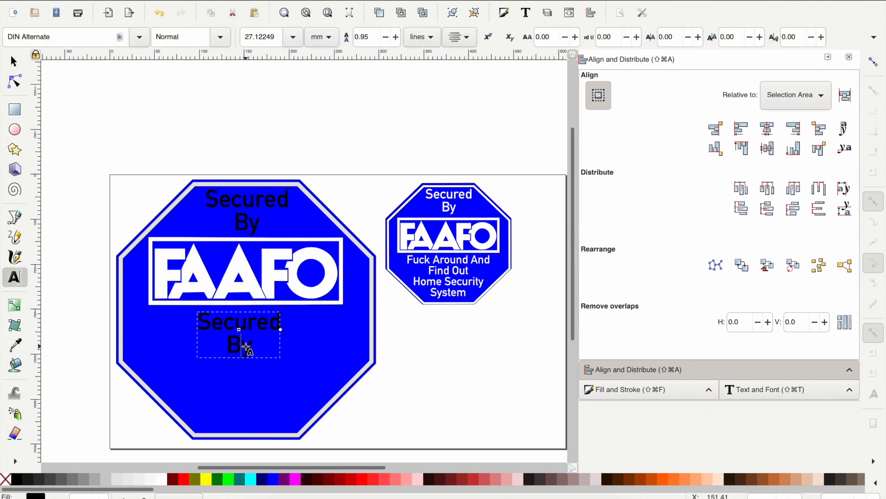
key(ctrl+a)
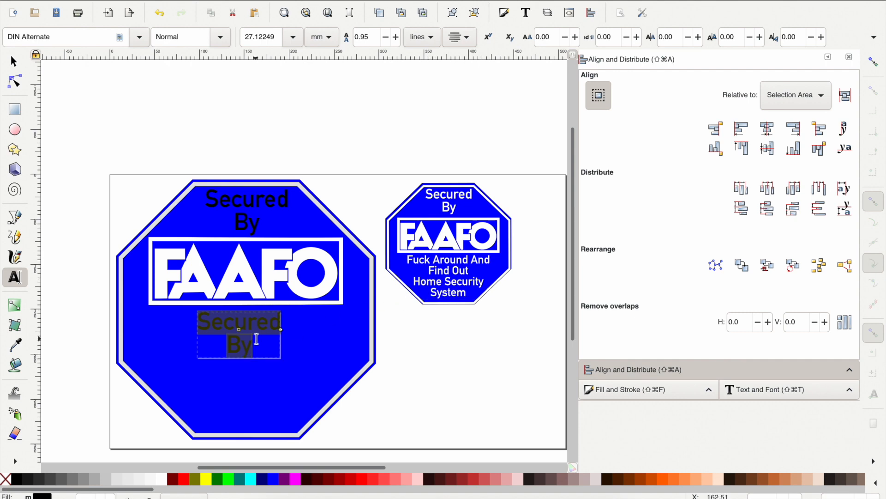
text(Fuck Around And Find Out Home Security System)
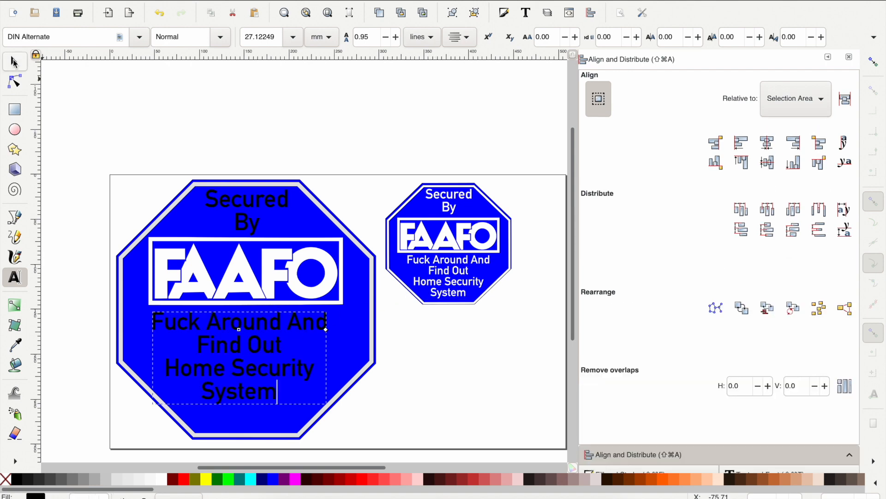
Step: Enlarge the four-line text to about 8.03 in wide, lower it and center it horizontally on the large octagon
click(14, 62)
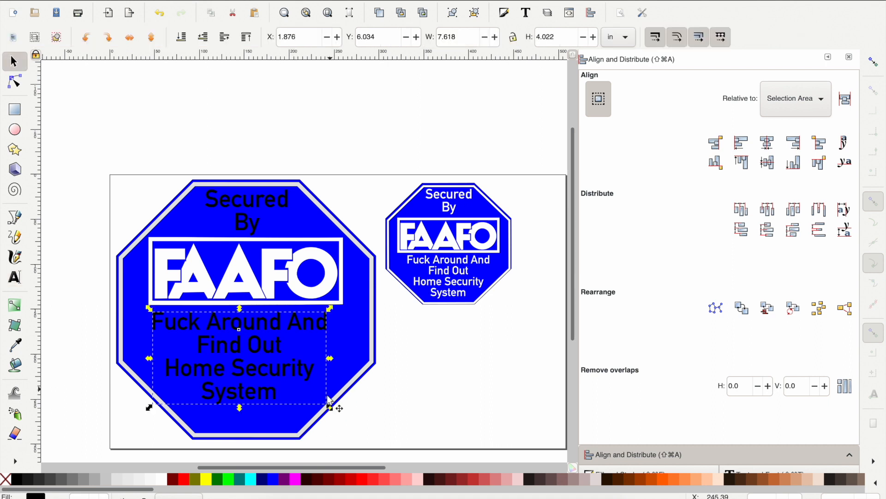
drag(330, 407, 266, 422)
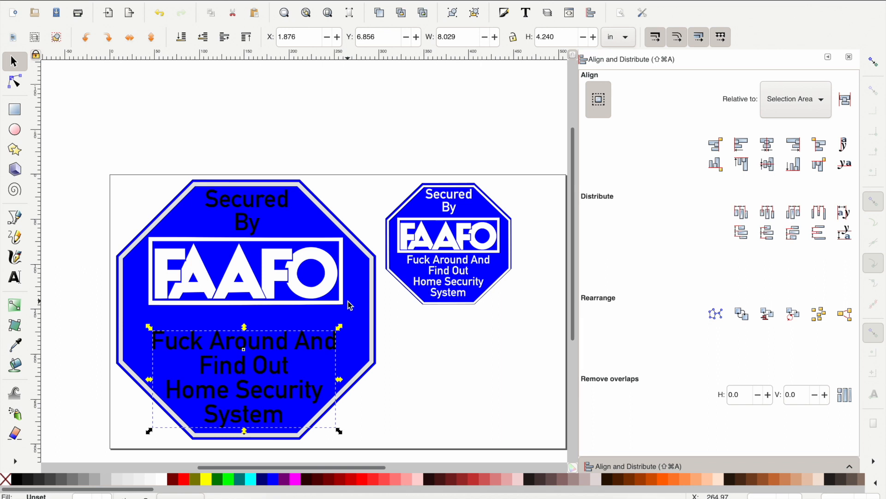
shift+click(374, 366)
click(768, 146)
key(Escape)
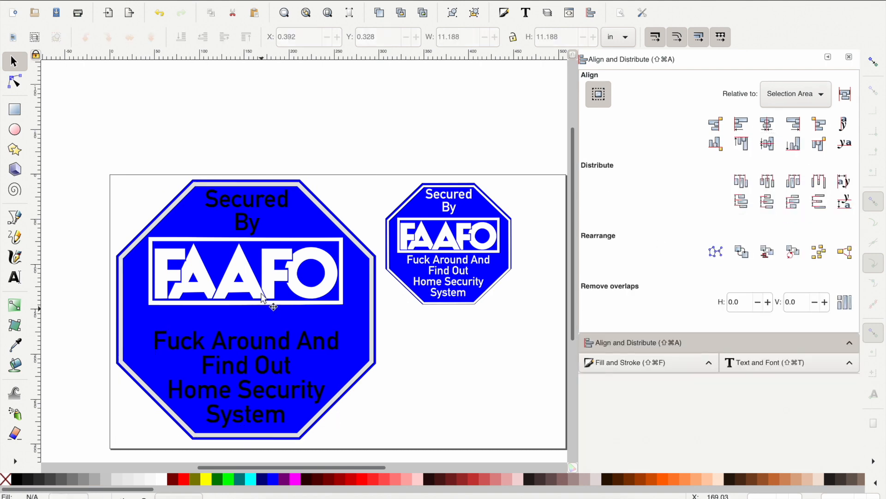
Step: Distribute the "Secured By" text, the framed FAAFO logo and the four-line text with equal vertical gaps
click(259, 380)
click(262, 289)
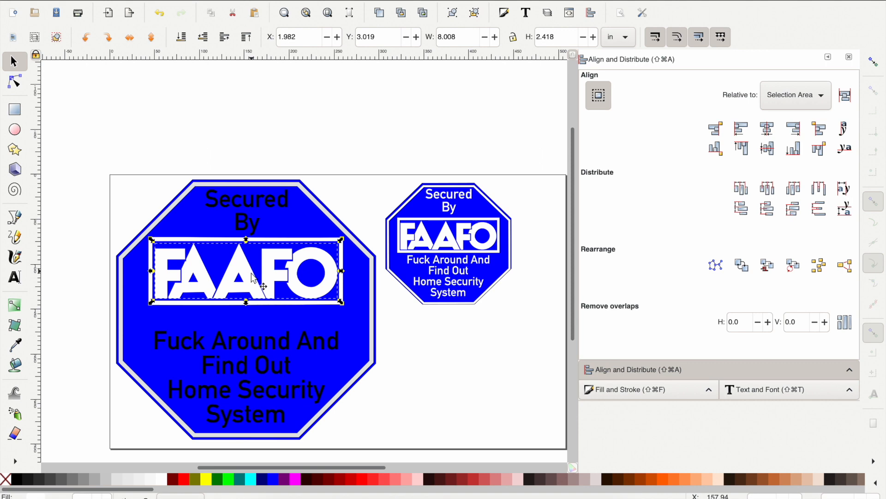
click(259, 310)
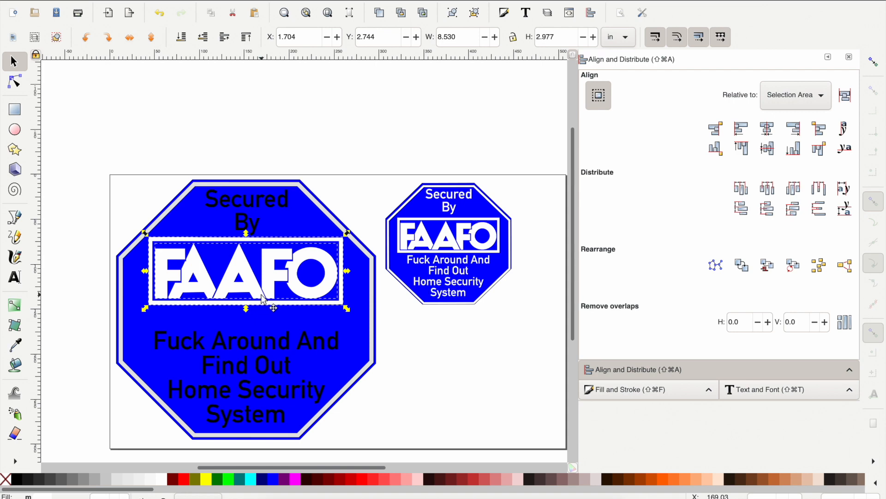
shift+click(268, 351)
shift+click(255, 228)
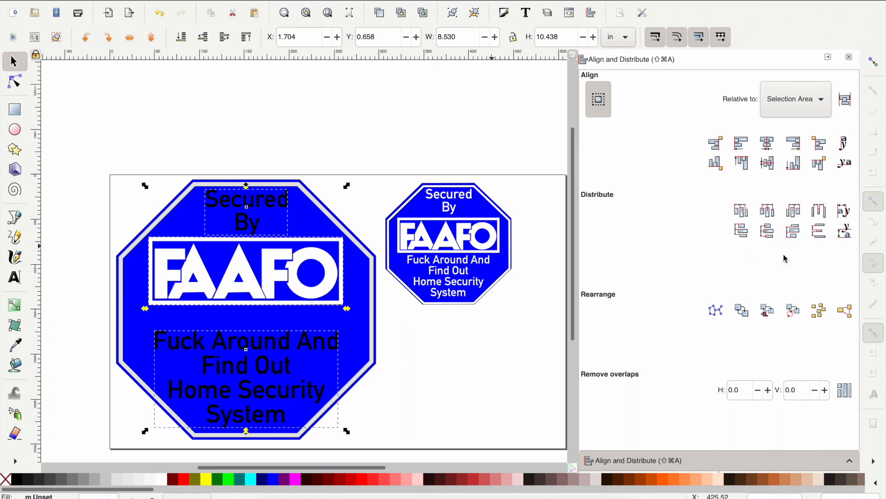
click(819, 231)
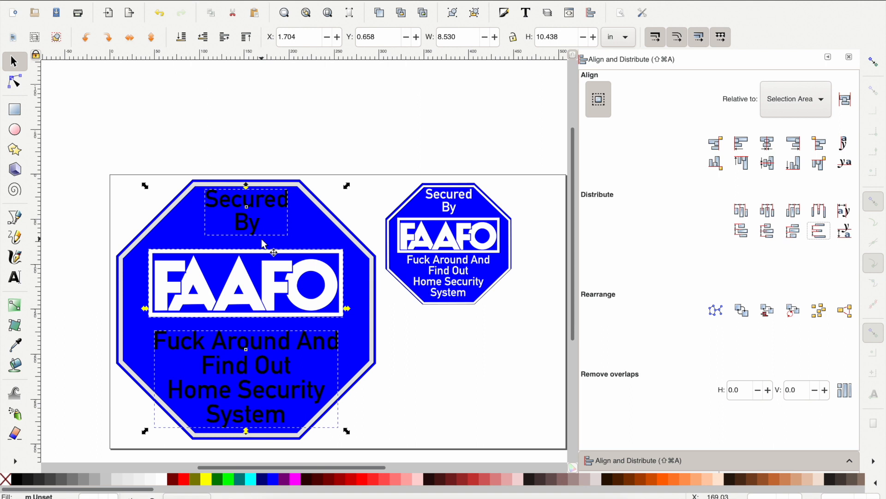
Step: Group both texts with the framed logo, center the group horizontally and vertically on the large octagon, and ungroup it
key(ctrl+g)
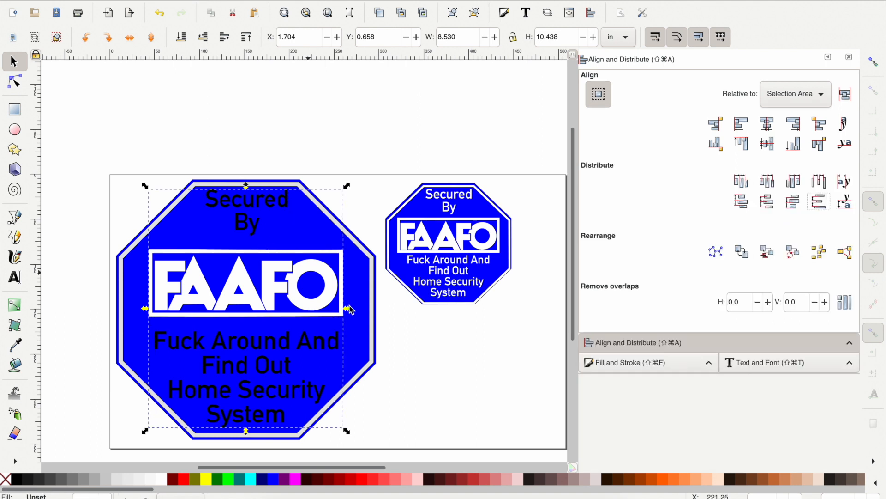
shift+click(373, 325)
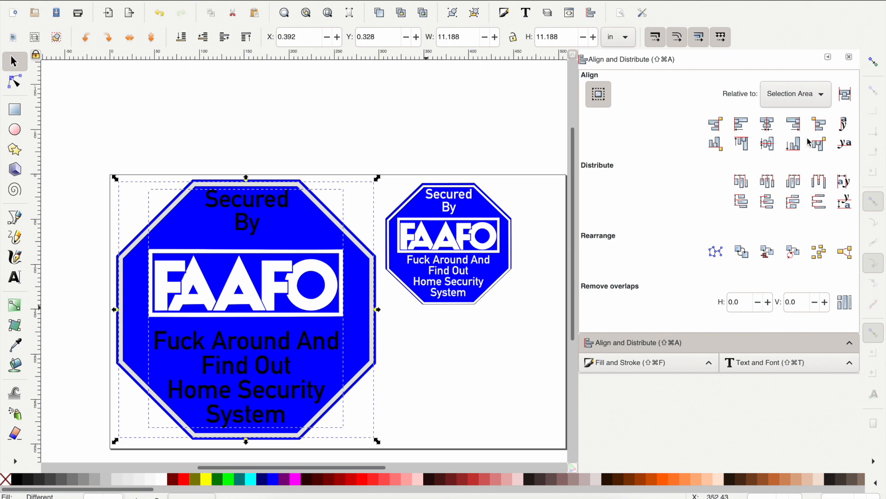
click(766, 144)
click(767, 126)
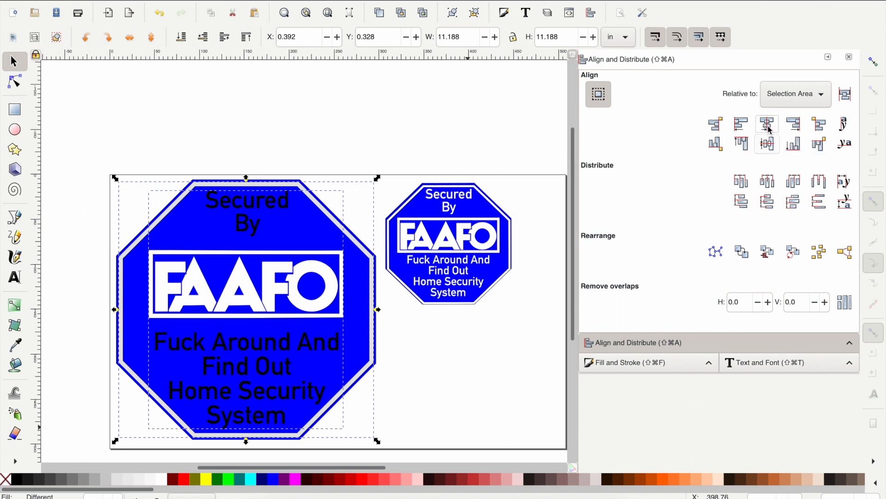
click(239, 275)
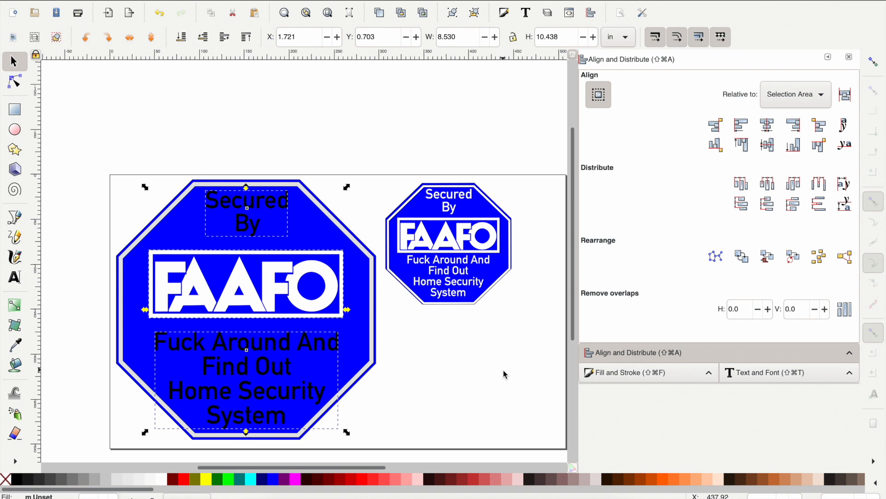
Step: Convert the "Secured By" text to paths and ungroup it into separate letters
click(247, 223)
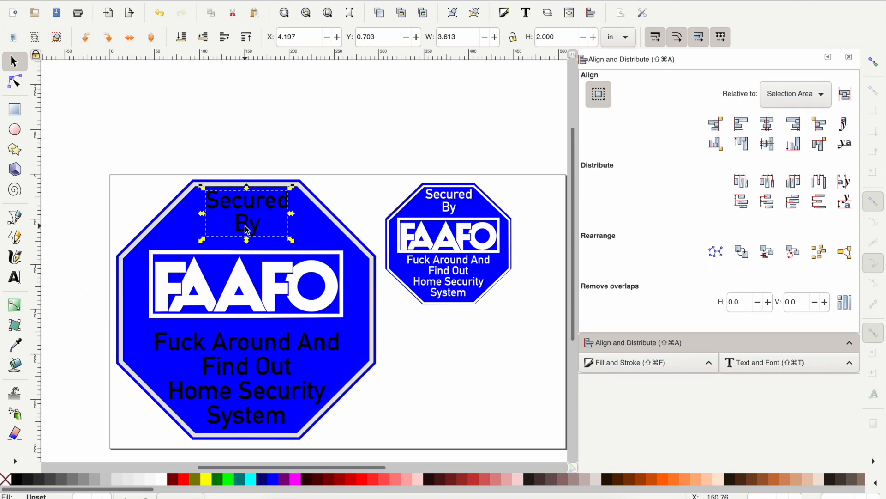
key(ctrl+shift+g)
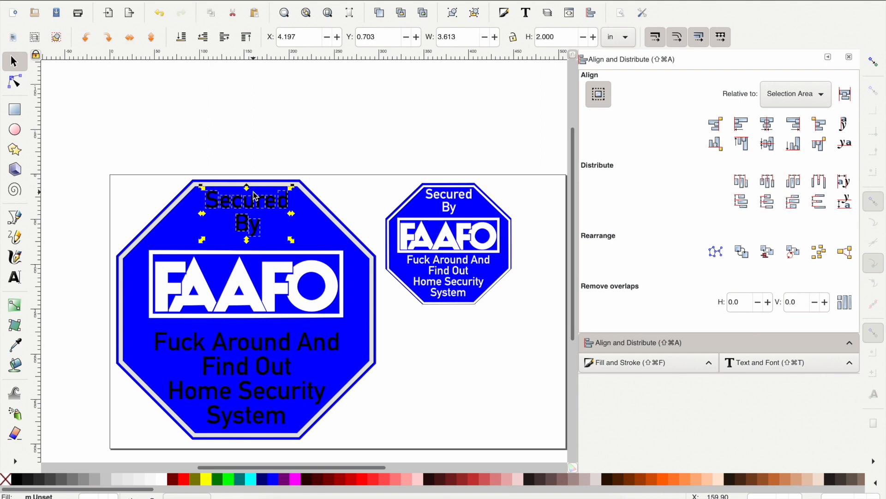
Step: Join the "Secured By" letters into one object, then ungroup the four-line text and combine its letters into a single path
key(ctrl+g)
click(229, 424)
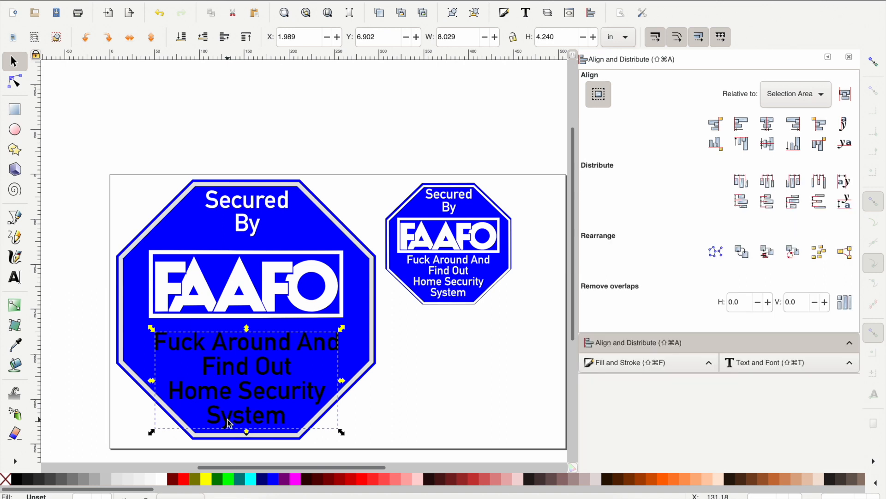
key(super+shift+g)
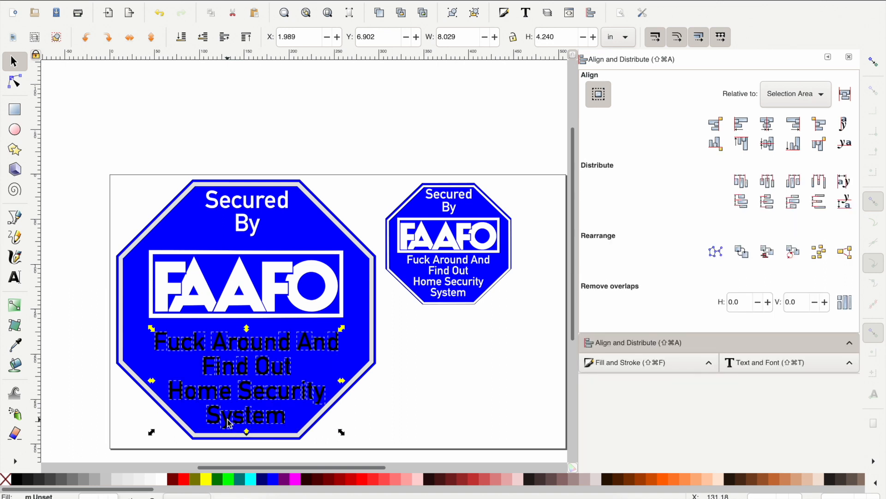
key(super+k)
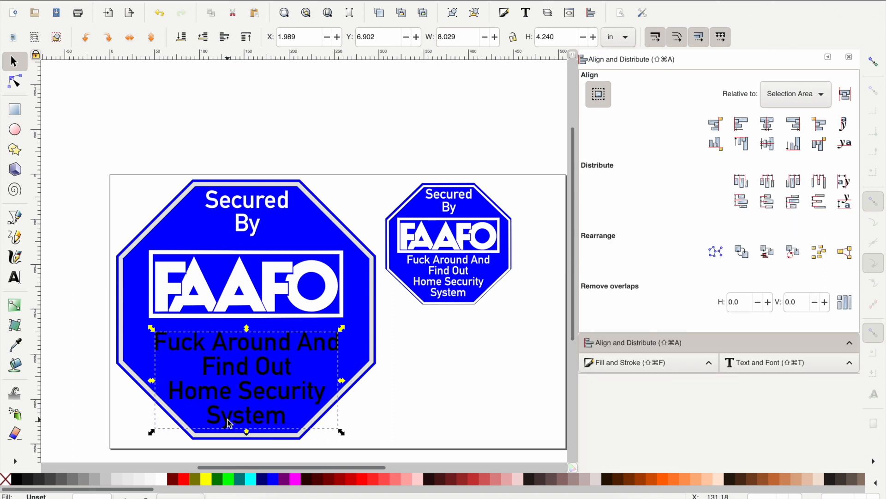
Step: Delete the small sign, then duplicate the whole large sign and place the copy beside it
click(448, 276)
drag(548, 331, 378, 138)
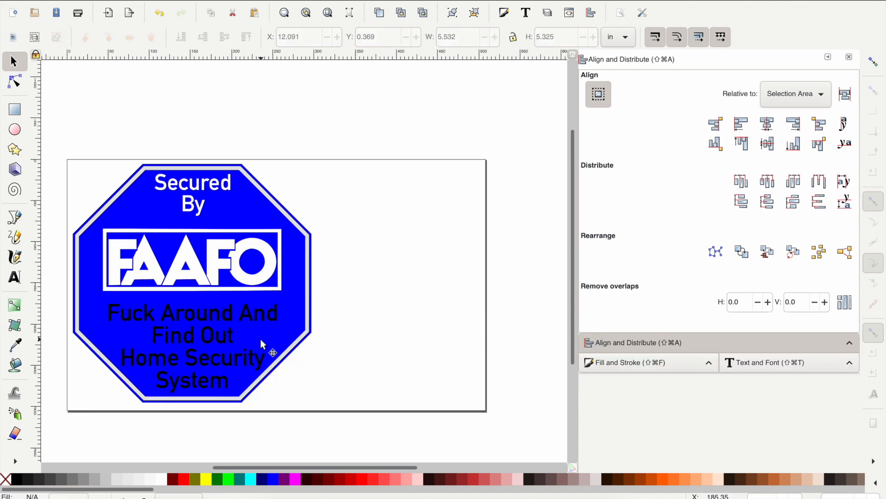
key(super+a)
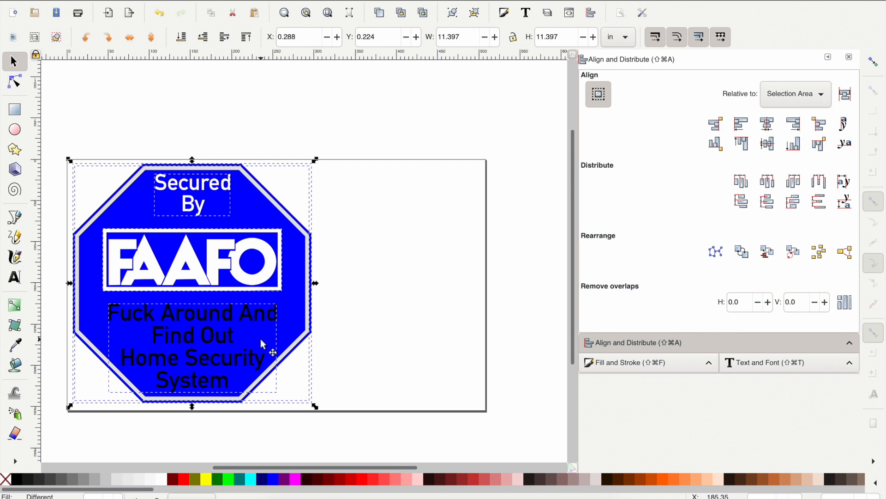
key(super+d)
drag(149, 296, 400, 298)
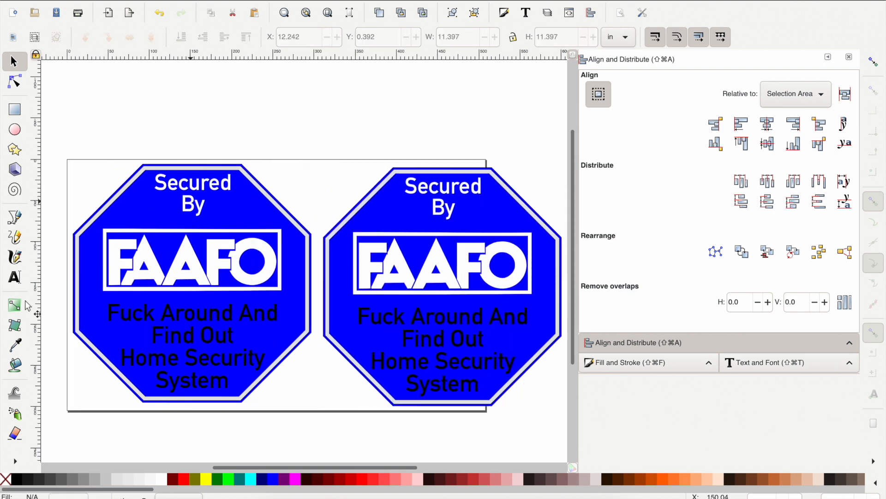
Step: Remove the fill from everything in both signs and give all objects a black stroke 0.1 mm wide
key(super+a)
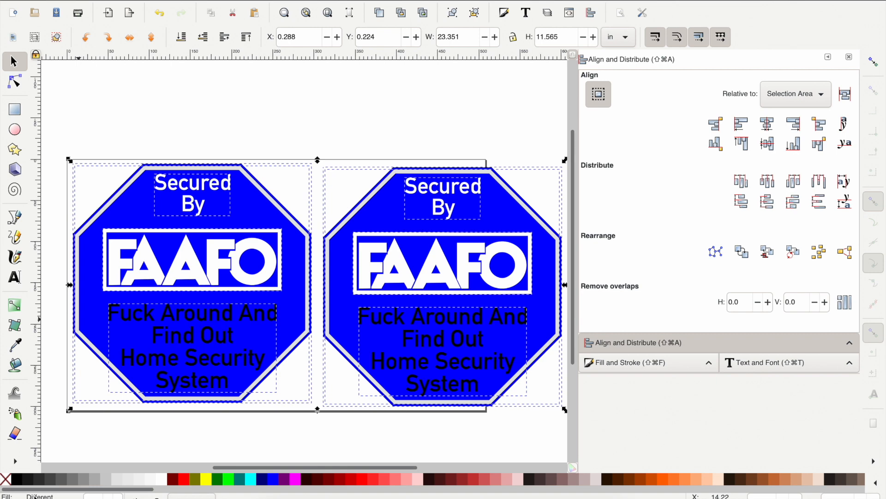
right_click(35, 496)
click(50, 491)
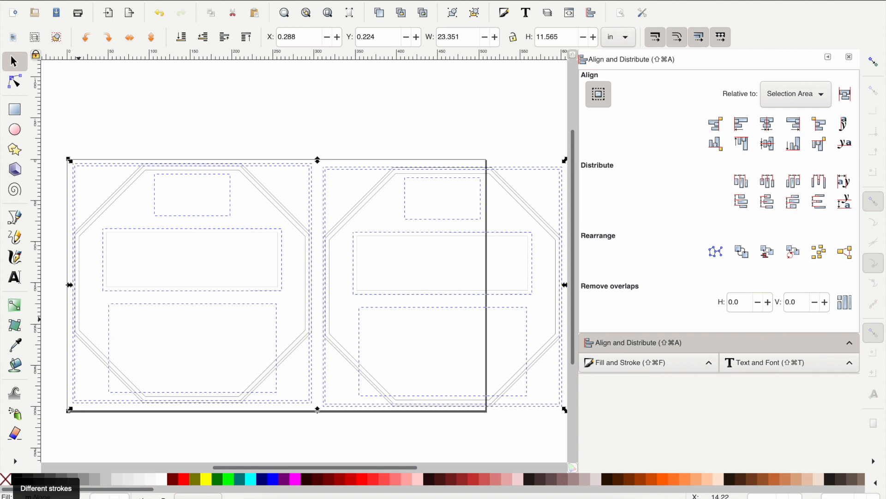
right_click(43, 496)
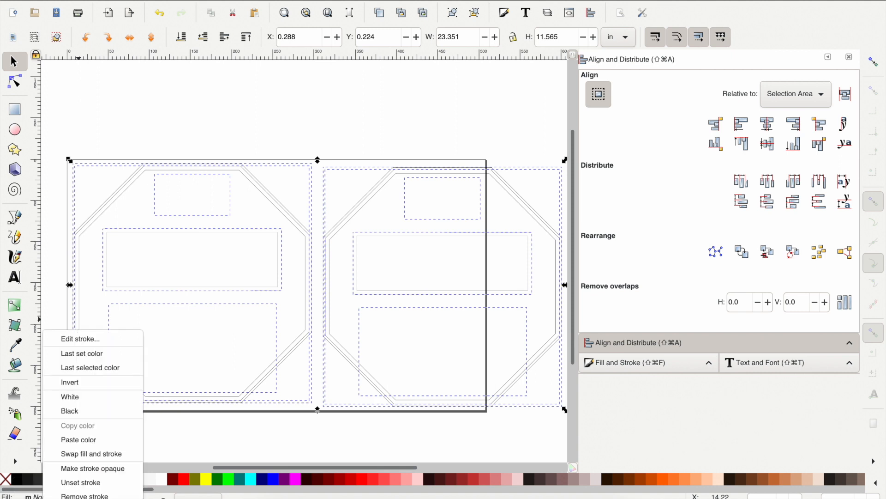
click(63, 412)
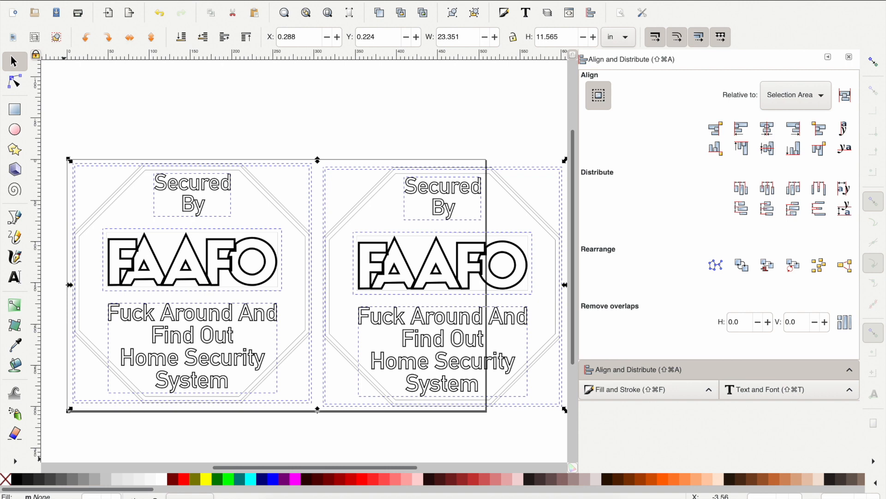
right_click(73, 496)
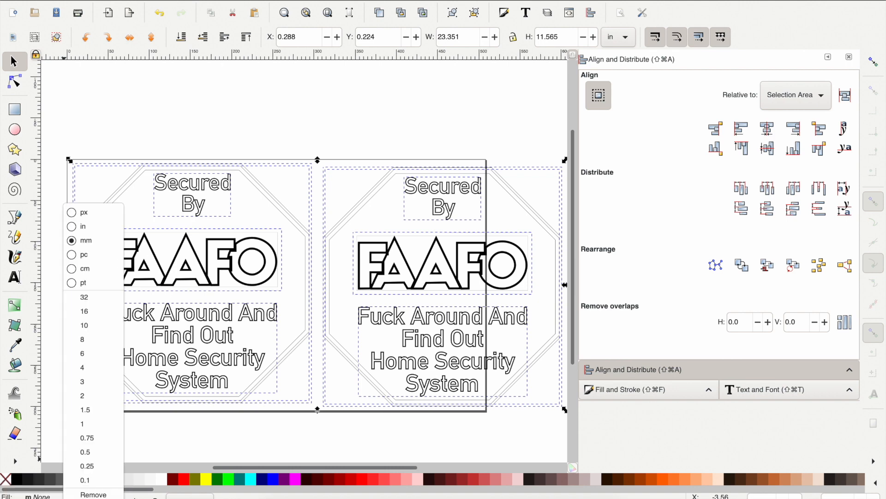
click(75, 484)
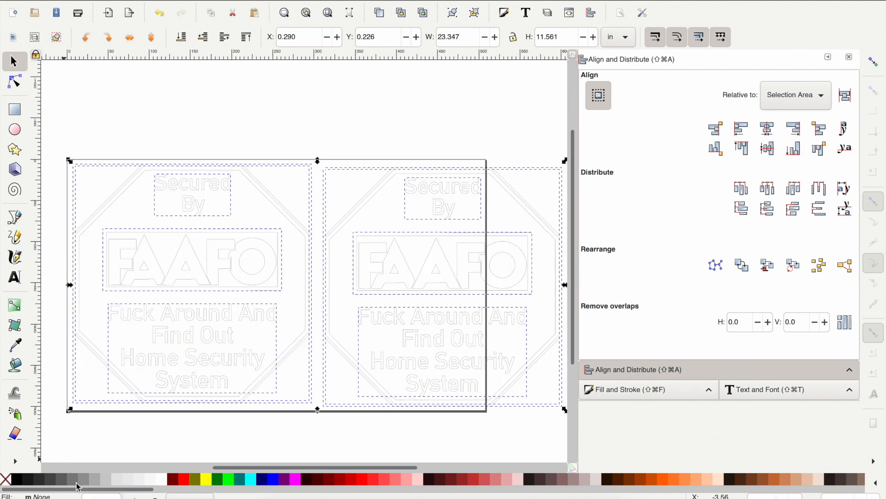
click(89, 257)
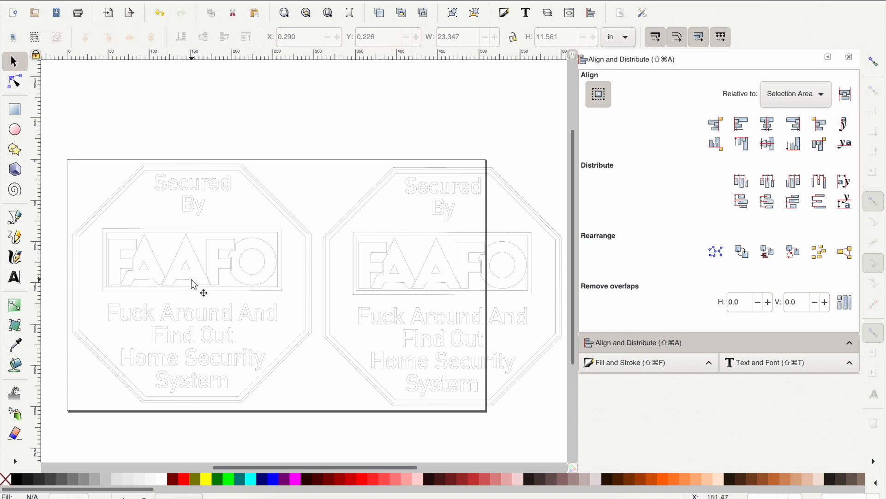
Step: Set the stroke of the original sign's octagonal border ring, just inside the outer octagon, to red
scroll(194, 285, up, 2)
scroll(88, 322, up, 1)
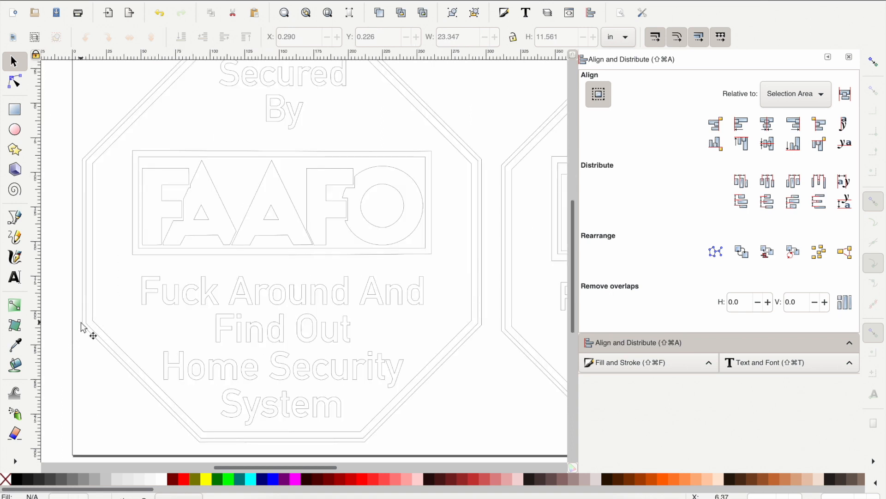
click(89, 327)
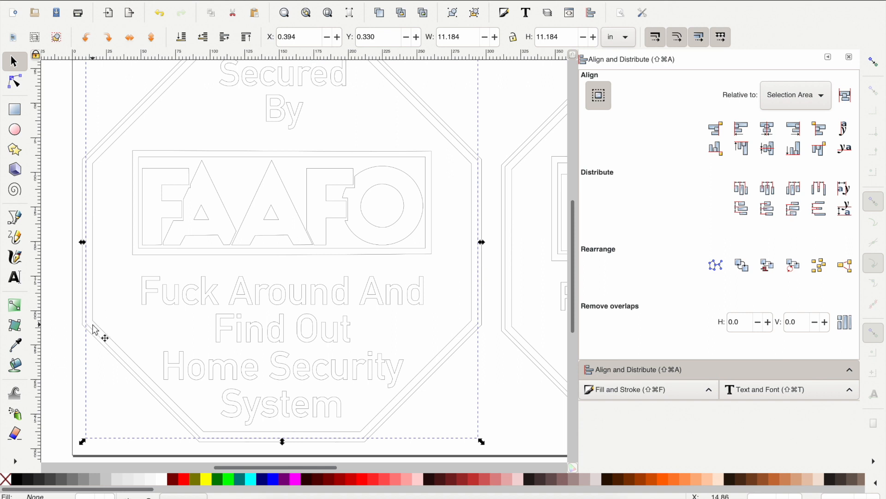
click(607, 390)
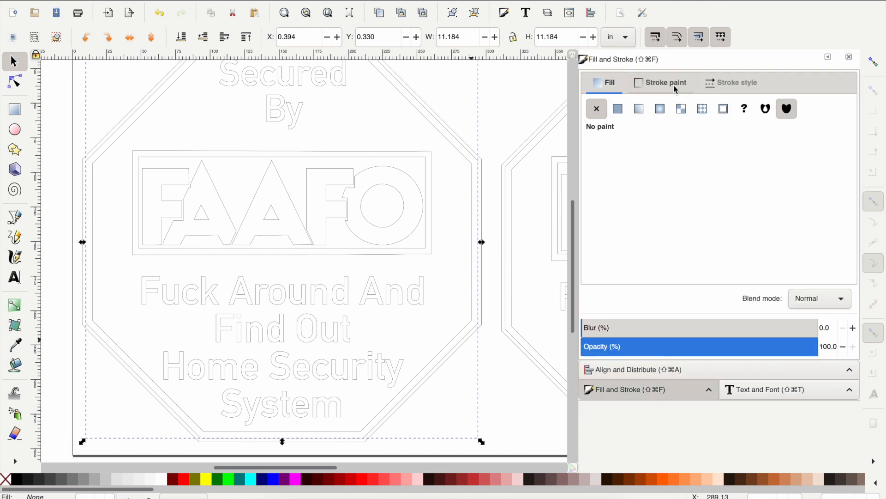
click(673, 86)
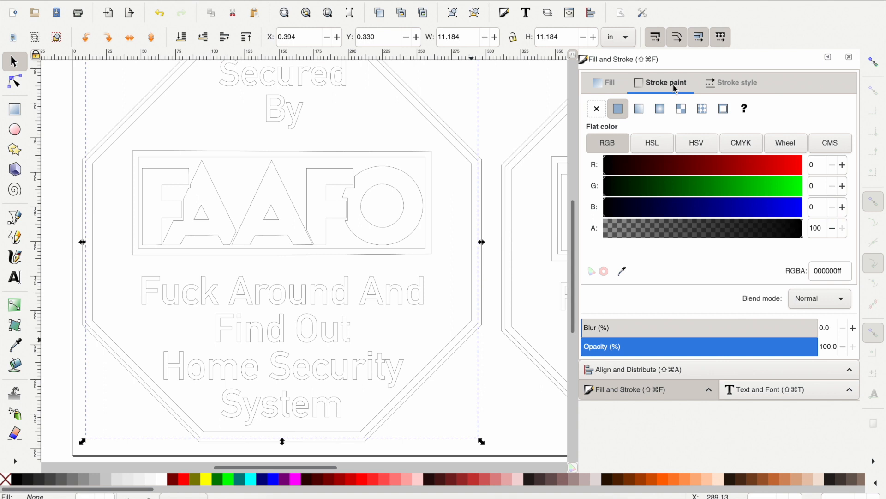
click(804, 162)
click(803, 162)
click(136, 257)
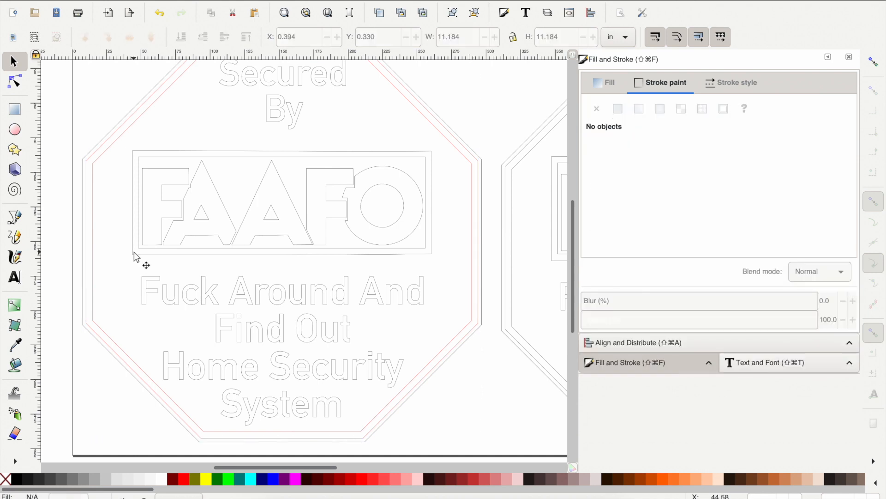
Step: Set the stroke of the original sign's framed FAAFO logo to red, RGBA ff0000ff
click(133, 254)
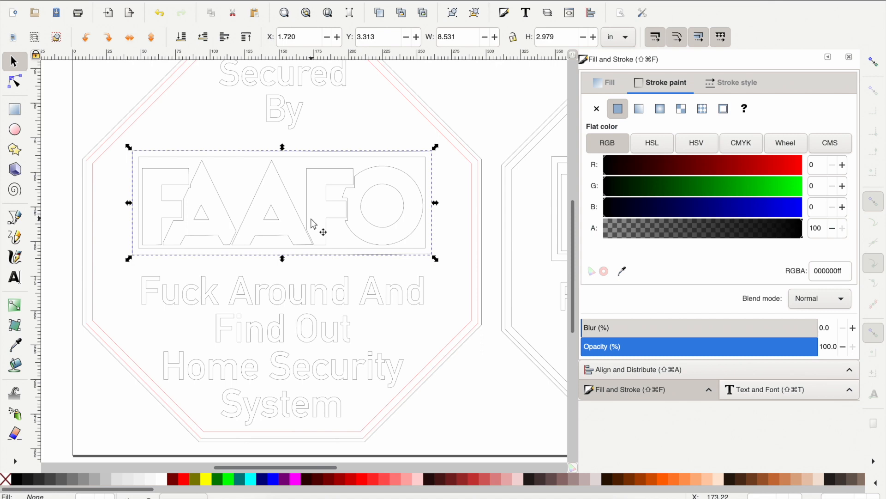
click(803, 165)
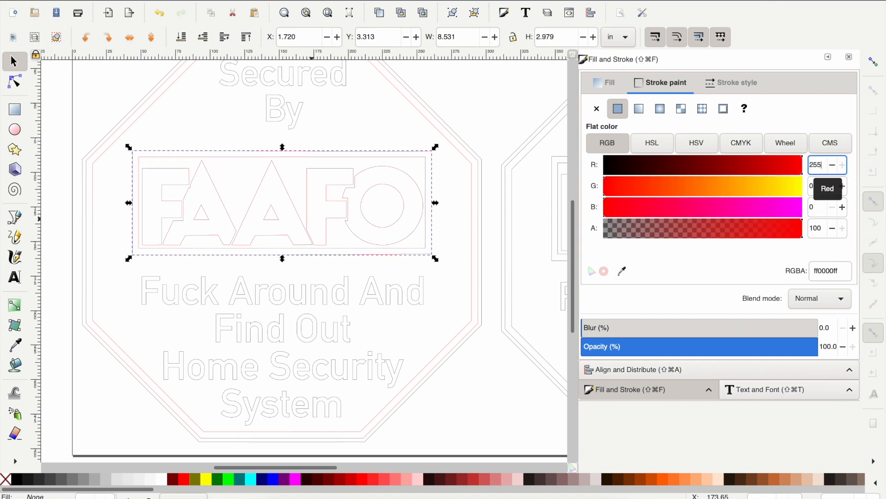
click(478, 104)
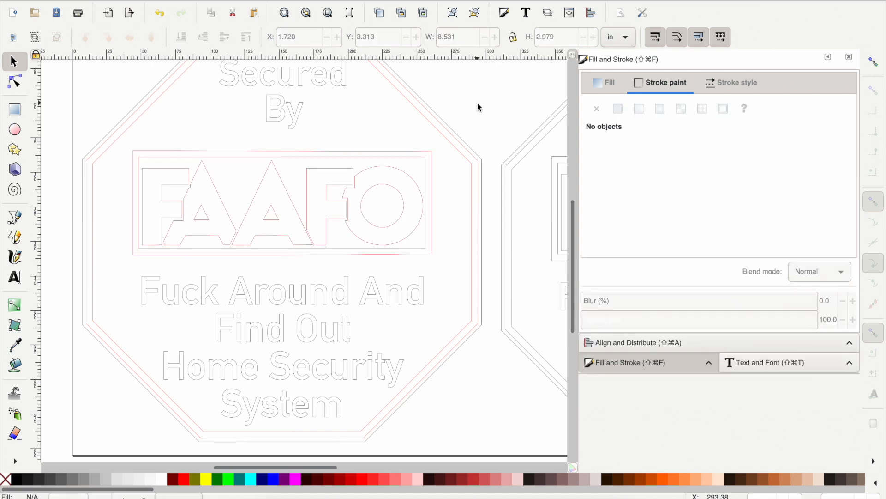
Step: Fill the original sign's "Secured By" and four-line texts with blue and remove their stroke
click(358, 313)
shift+click(293, 113)
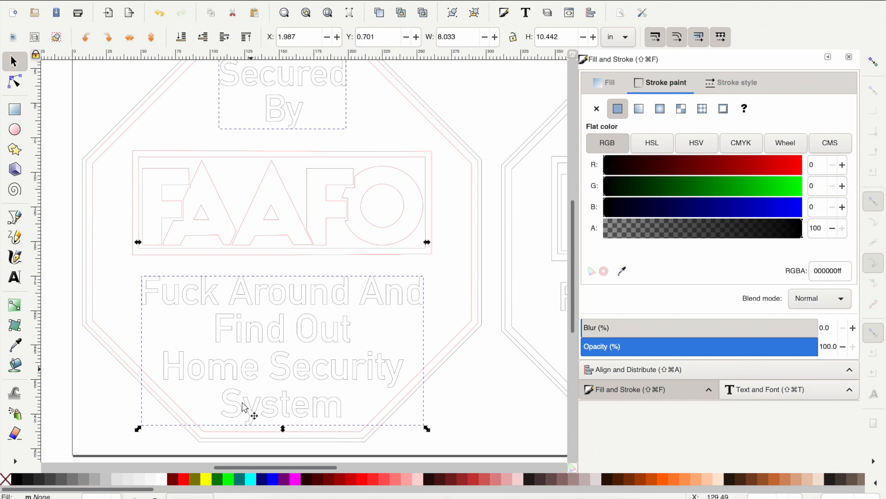
click(268, 480)
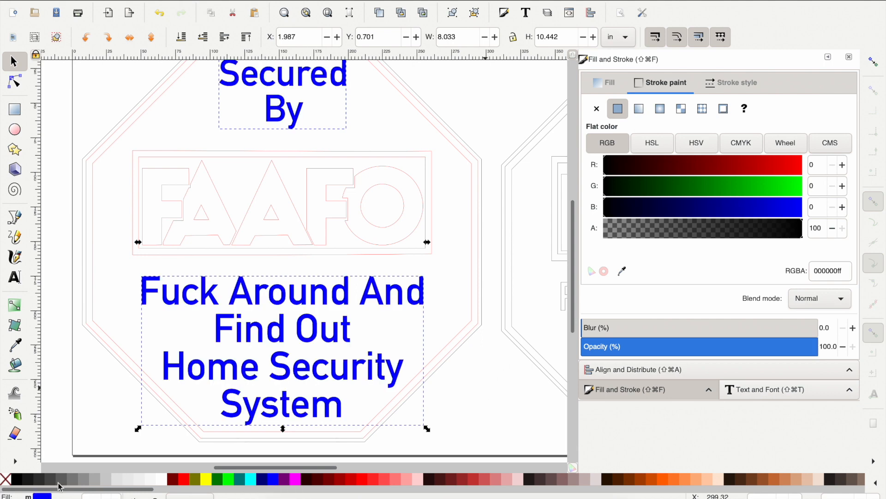
click(463, 408)
Step: Delete the outermost octagon from the copied sign
ctrl+scroll(462, 404, down, 2)
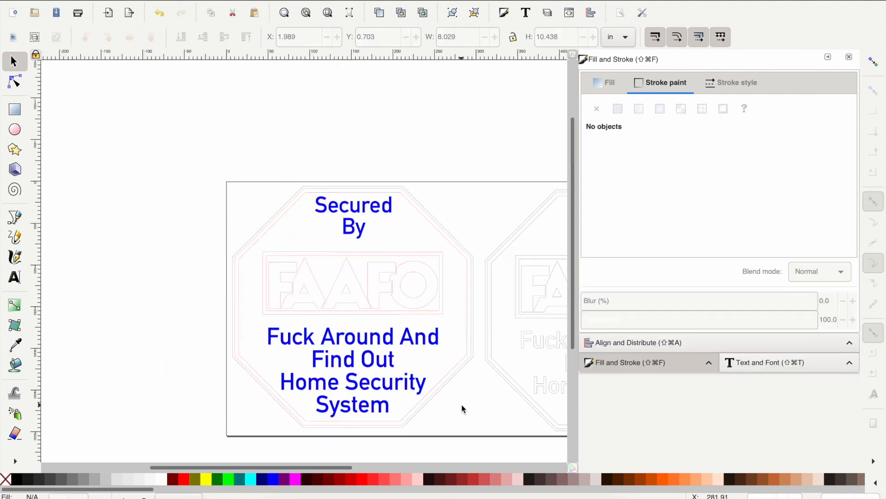
scroll(462, 404, right, 10)
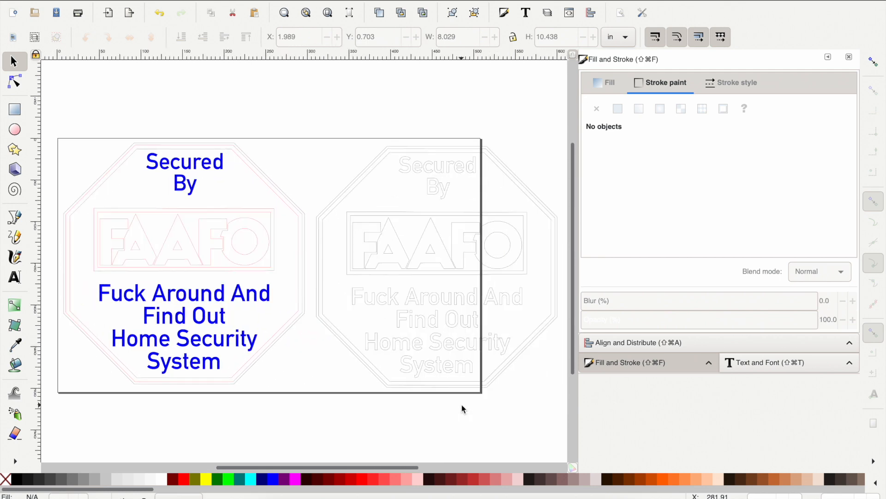
ctrl+scroll(462, 405, up, 1)
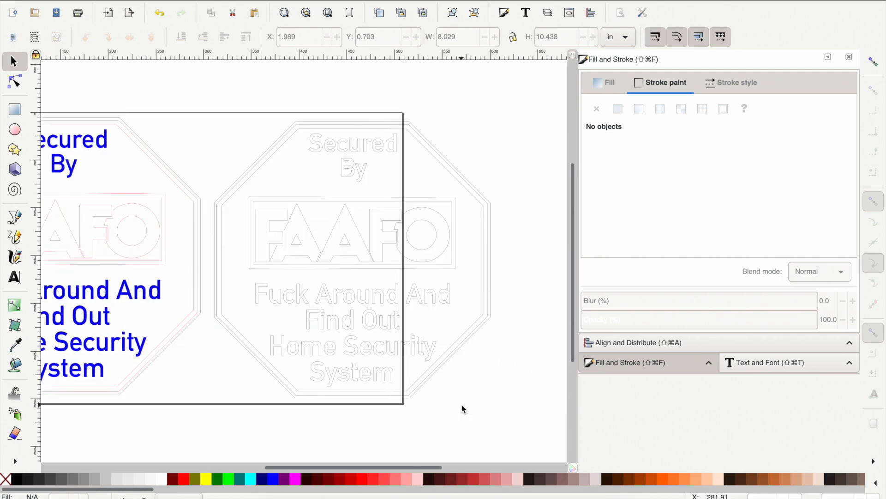
ctrl+scroll(462, 404, up, 1)
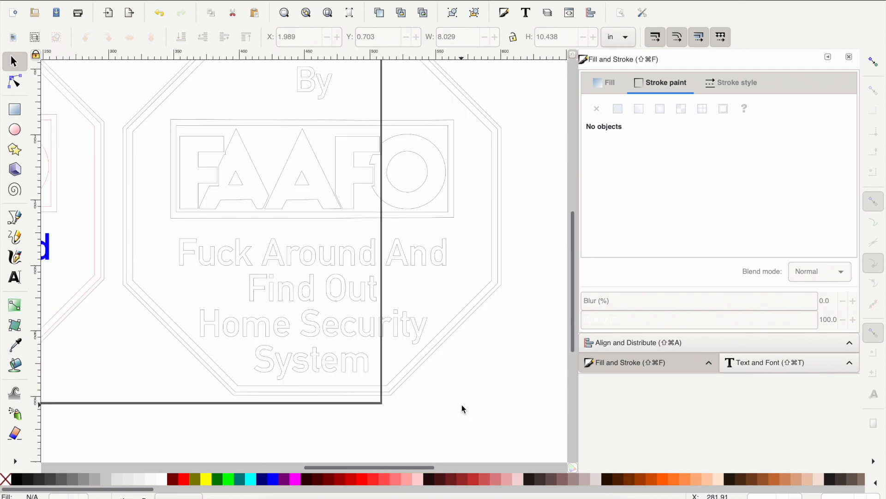
click(506, 287)
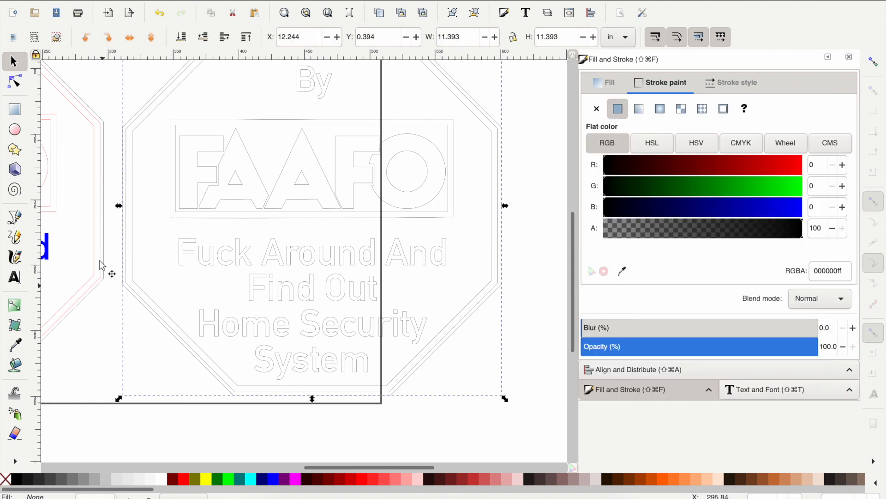
key(Escape)
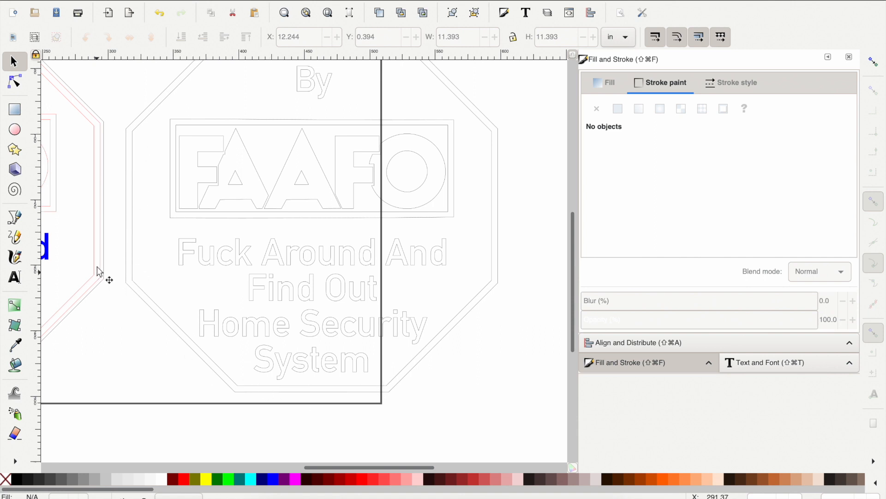
Step: Delete the four-line text and the "Secured By" text from the copied sign
click(203, 259)
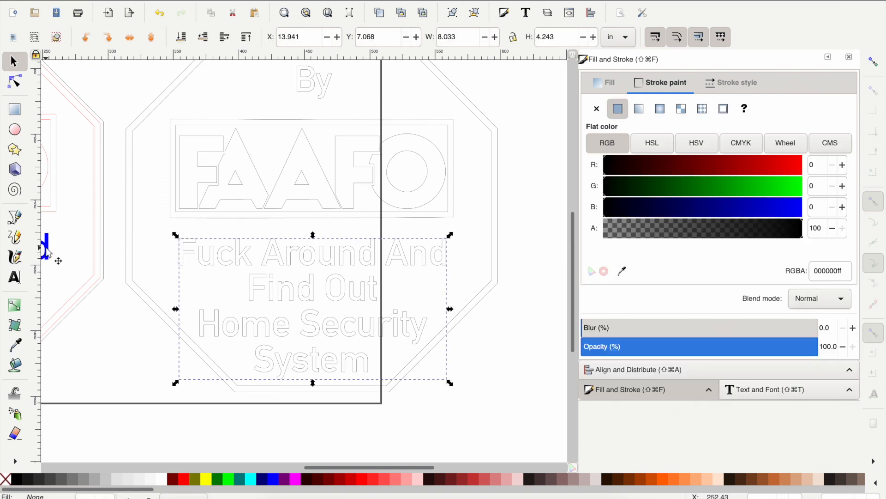
key(Delete)
scroll(341, 224, up, 3)
click(305, 146)
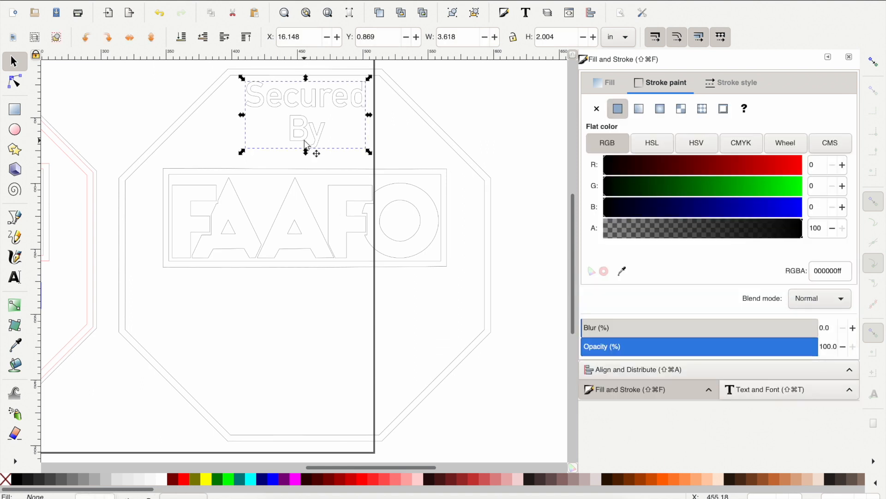
key(Delete)
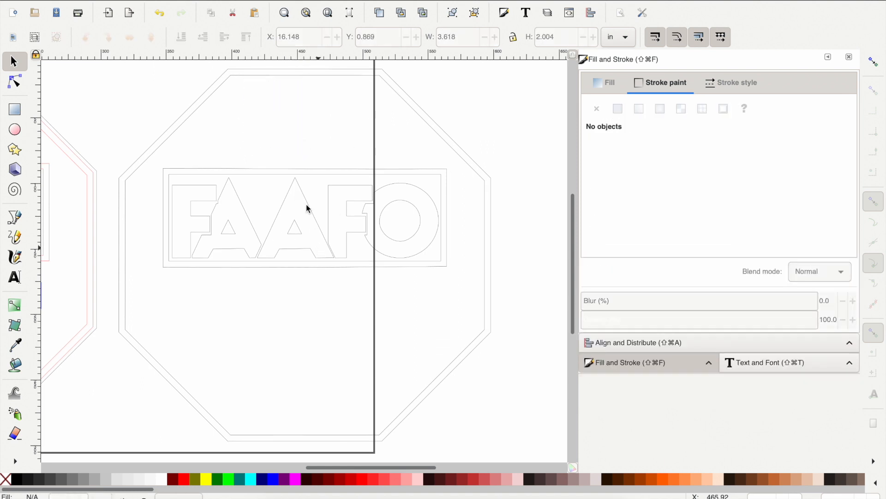
Step: Save the drawing containing the original sign and its border-and-logo copy as a separate file
click(291, 238)
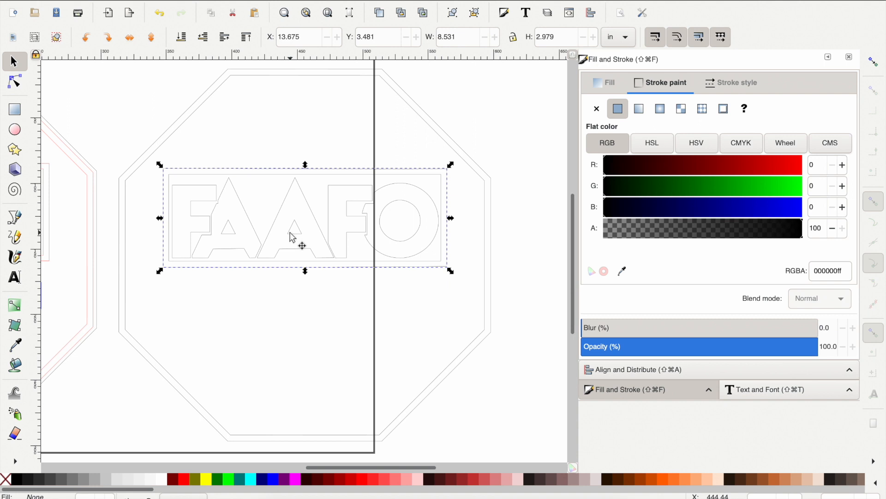
scroll(314, 224, down, 3)
scroll(312, 222, down, 1)
scroll(313, 222, left, 1)
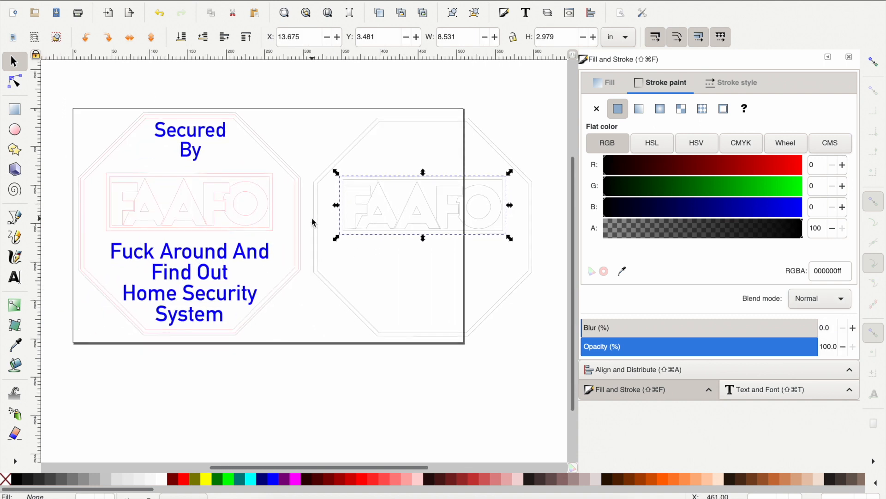
click(78, 1)
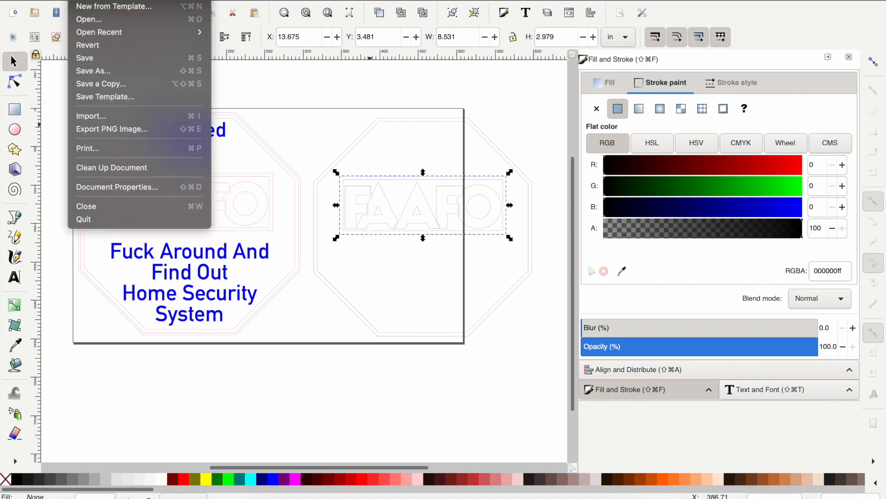
click(87, 72)
key(Return)
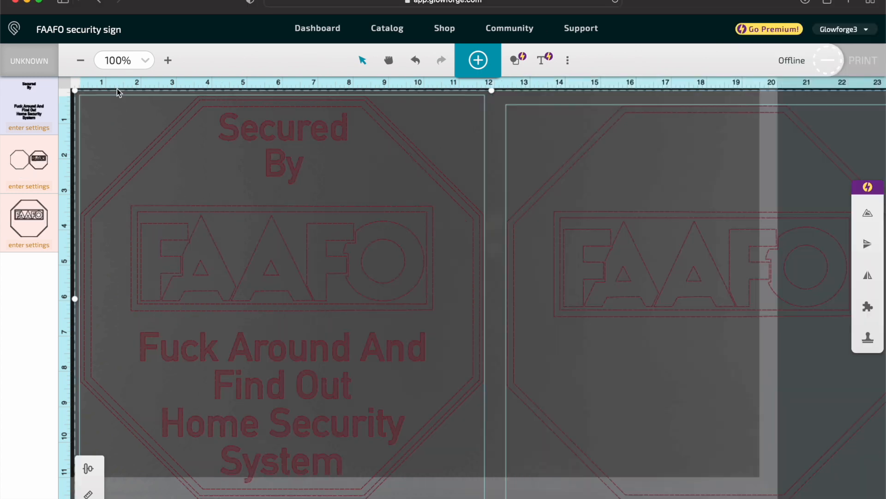
Step: In the Glowforge app, scale both signs down together to fit the original on the bed, with Medium Clear Acrylic as the material
click(77, 65)
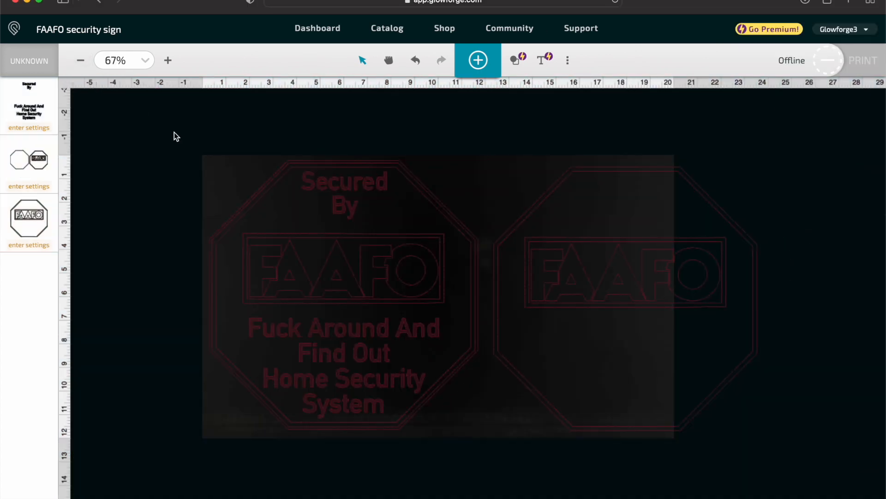
drag(175, 135, 772, 455)
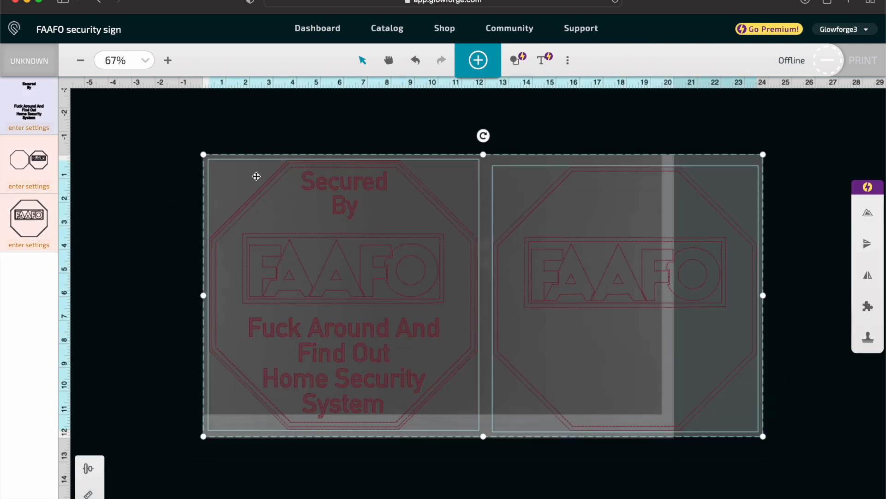
click(115, 184)
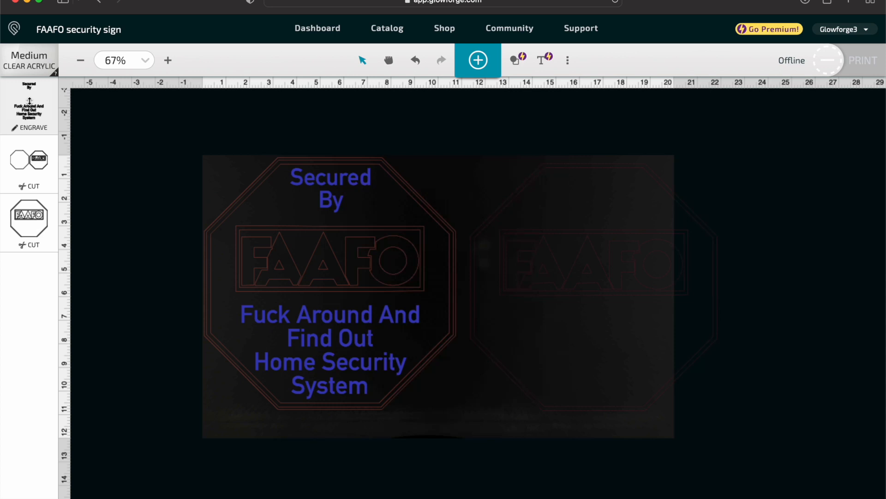
Step: Set the original sign's inner borders and FAAFO logo to Draft score, and shift the copied sign slightly farther from the original
click(24, 211)
click(176, 95)
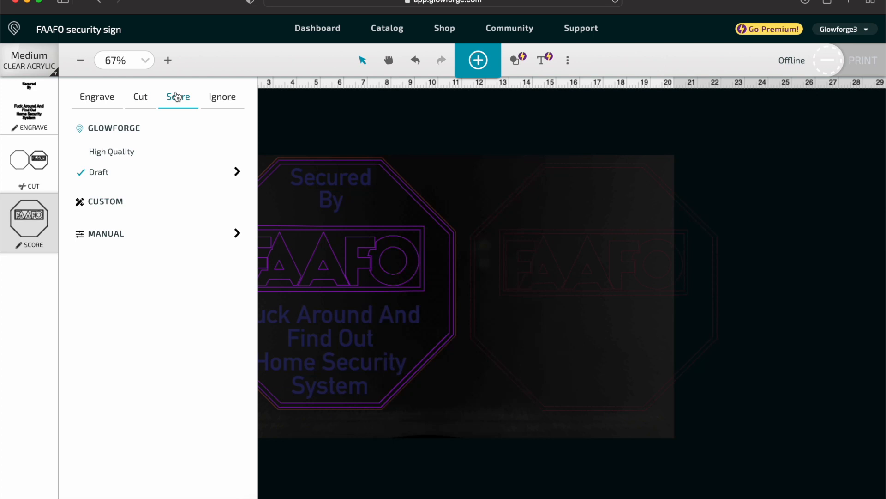
click(334, 239)
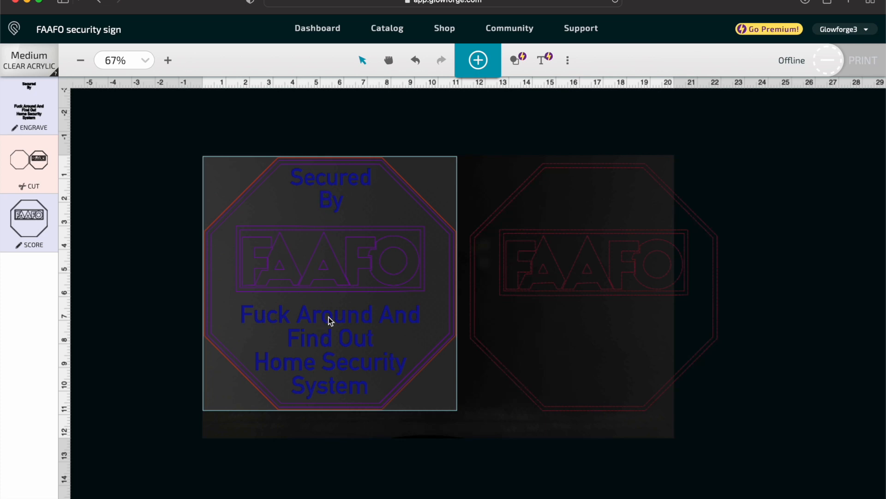
drag(530, 293, 473, 295)
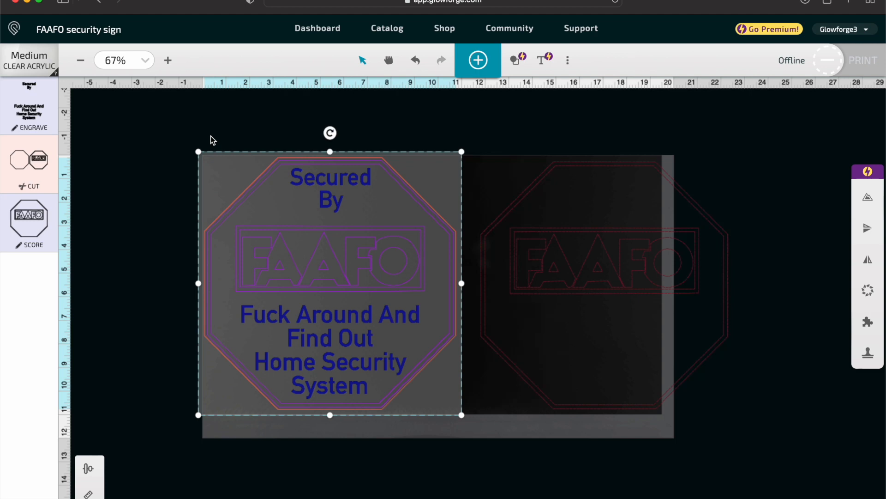
Step: Customize the SD Graphic engraving of the sign's text by setting its speed to 737
click(27, 103)
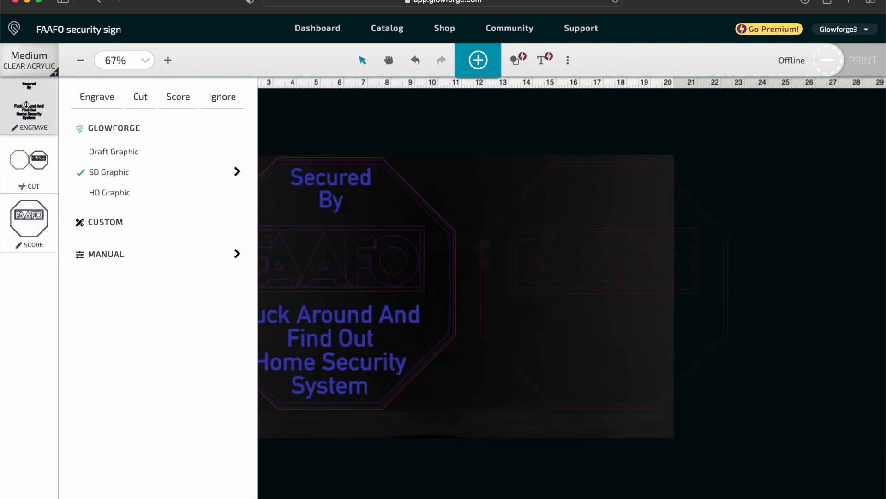
click(237, 172)
click(190, 151)
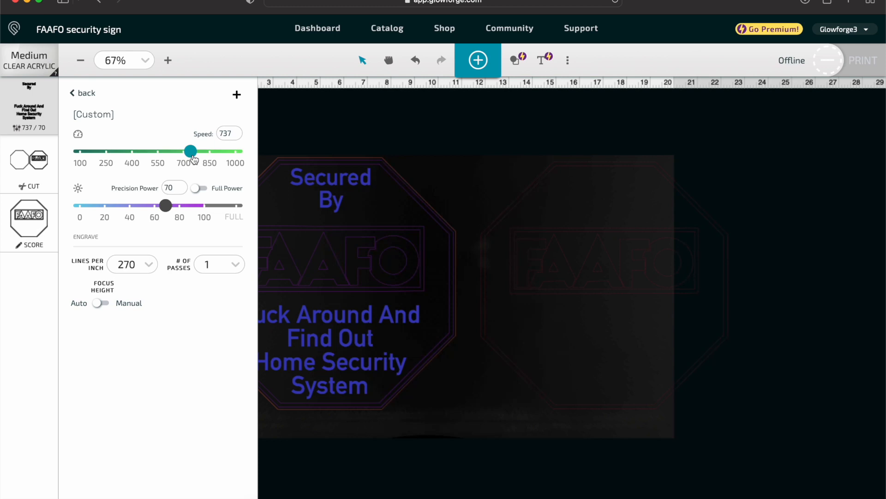
click(284, 135)
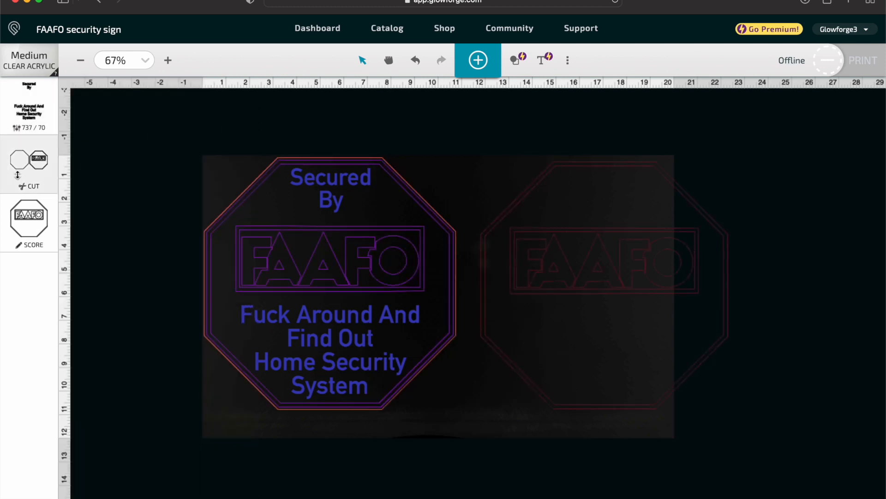